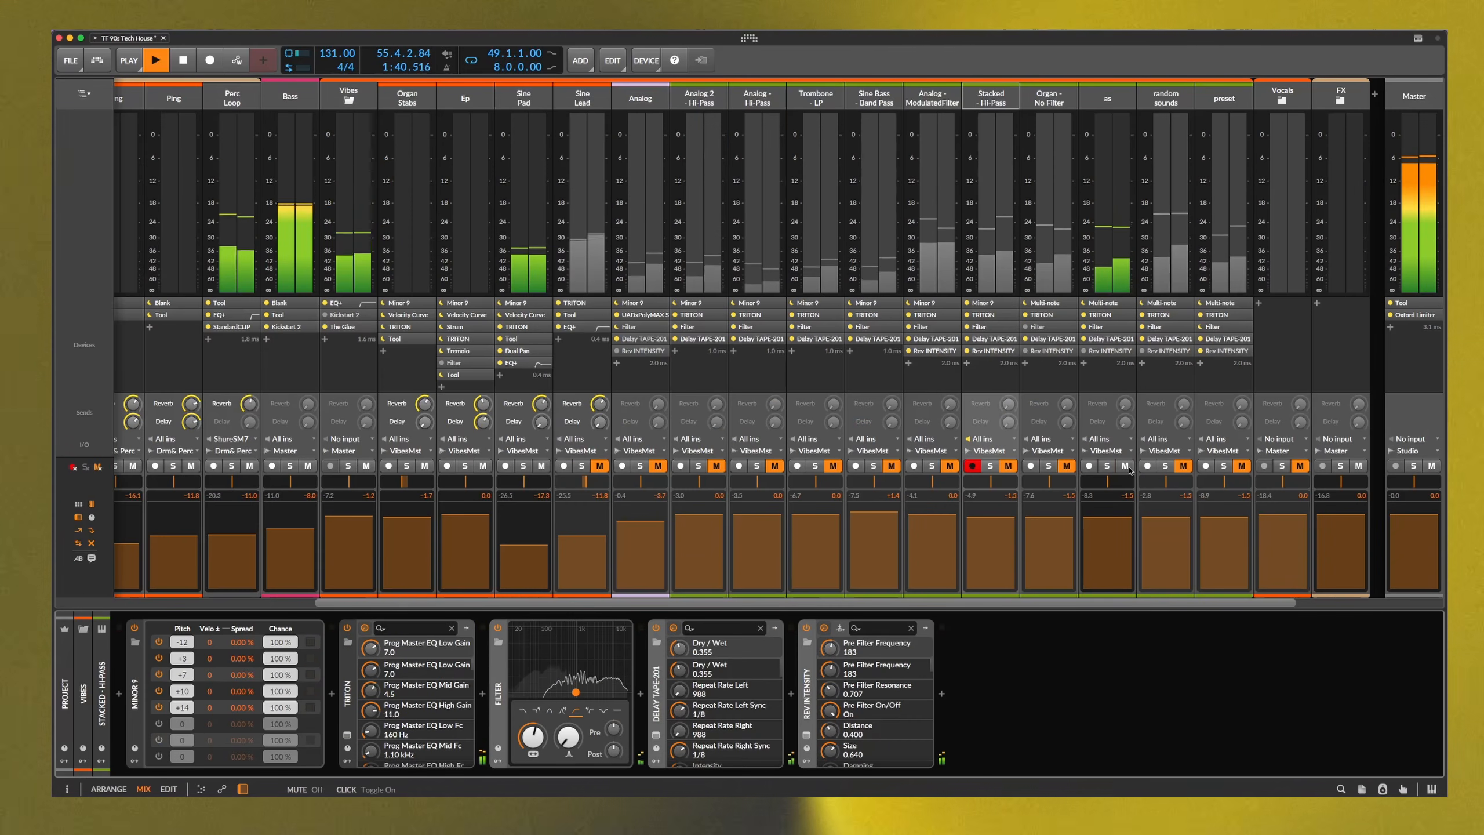
Unmute the Organ - No Filter track and mute the as track in the Mixer
{"action": "left_click", "coordinate": [1125, 465]}
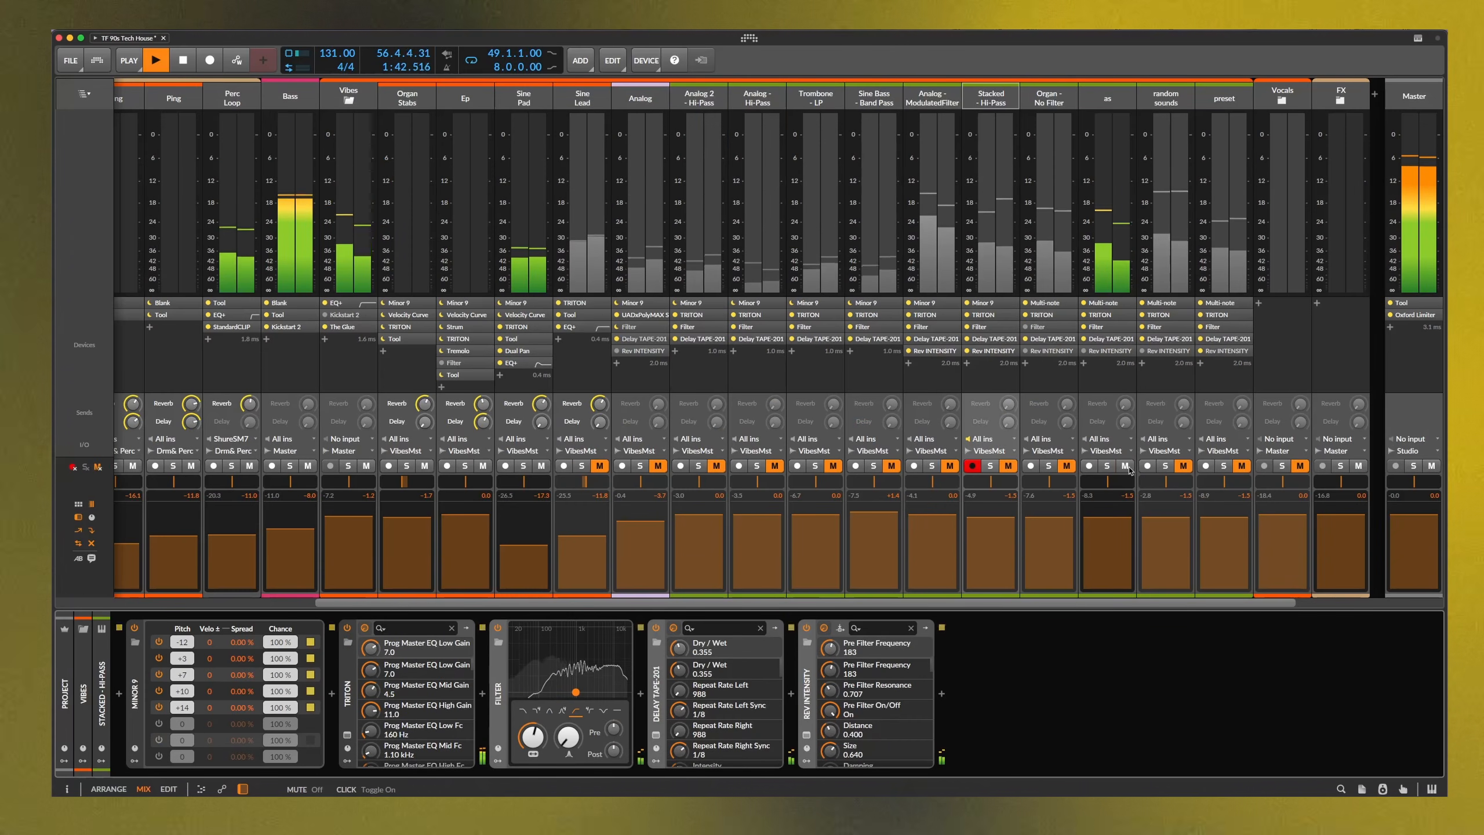
{"action": "left_click", "coordinate": [1067, 466]}
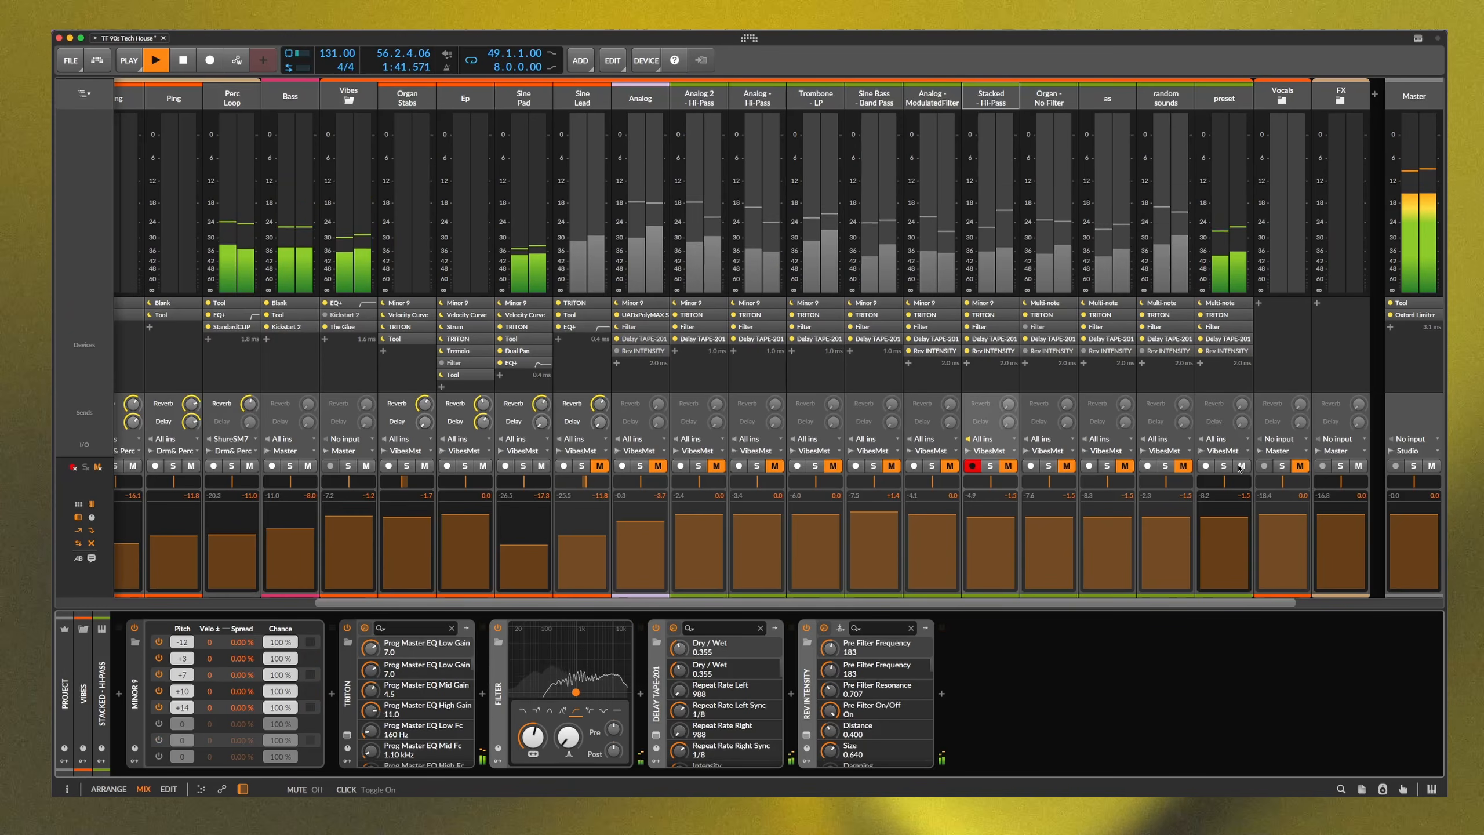
Mute the preset track and unmute the Trombone - LP track
{"action": "left_click", "coordinate": [1241, 466]}
{"action": "left_click", "coordinate": [832, 466]}
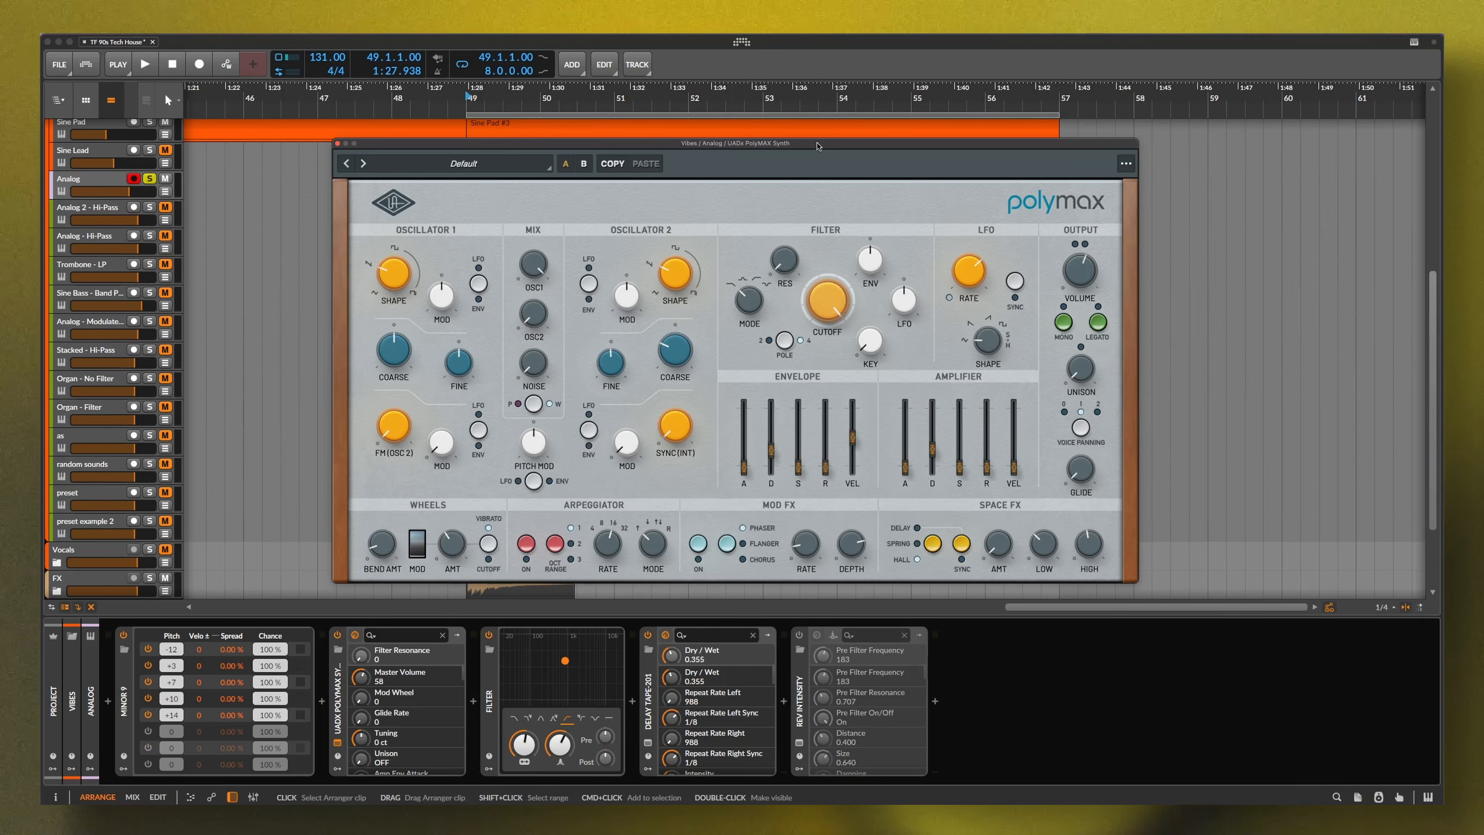
Bypass the Delay Tape and MINOR 9 devices on the Analog track's chain
{"action": "mouse_move", "coordinate": [397, 270]}
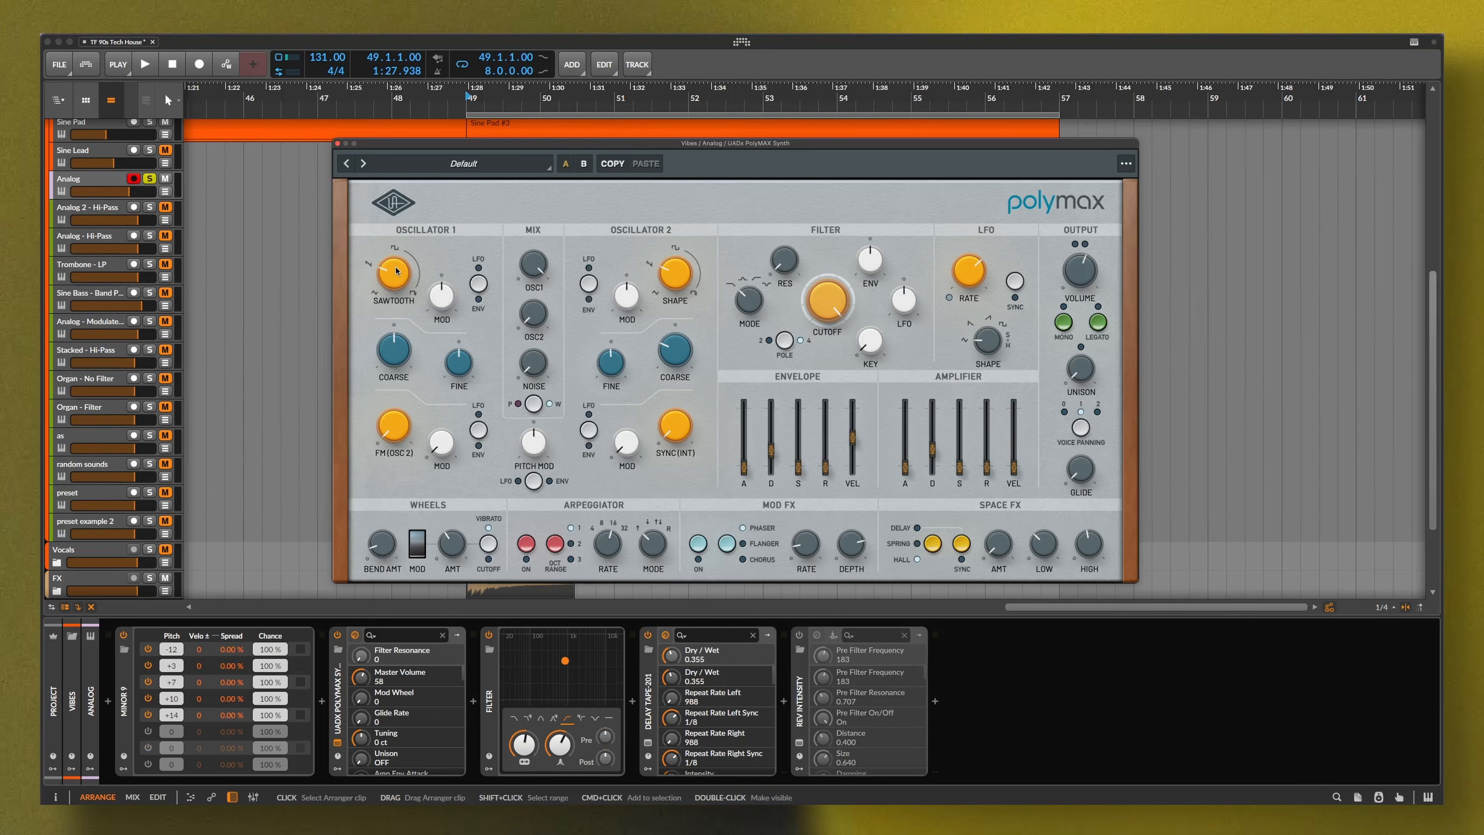
{"action": "mouse_move", "coordinate": [537, 270]}
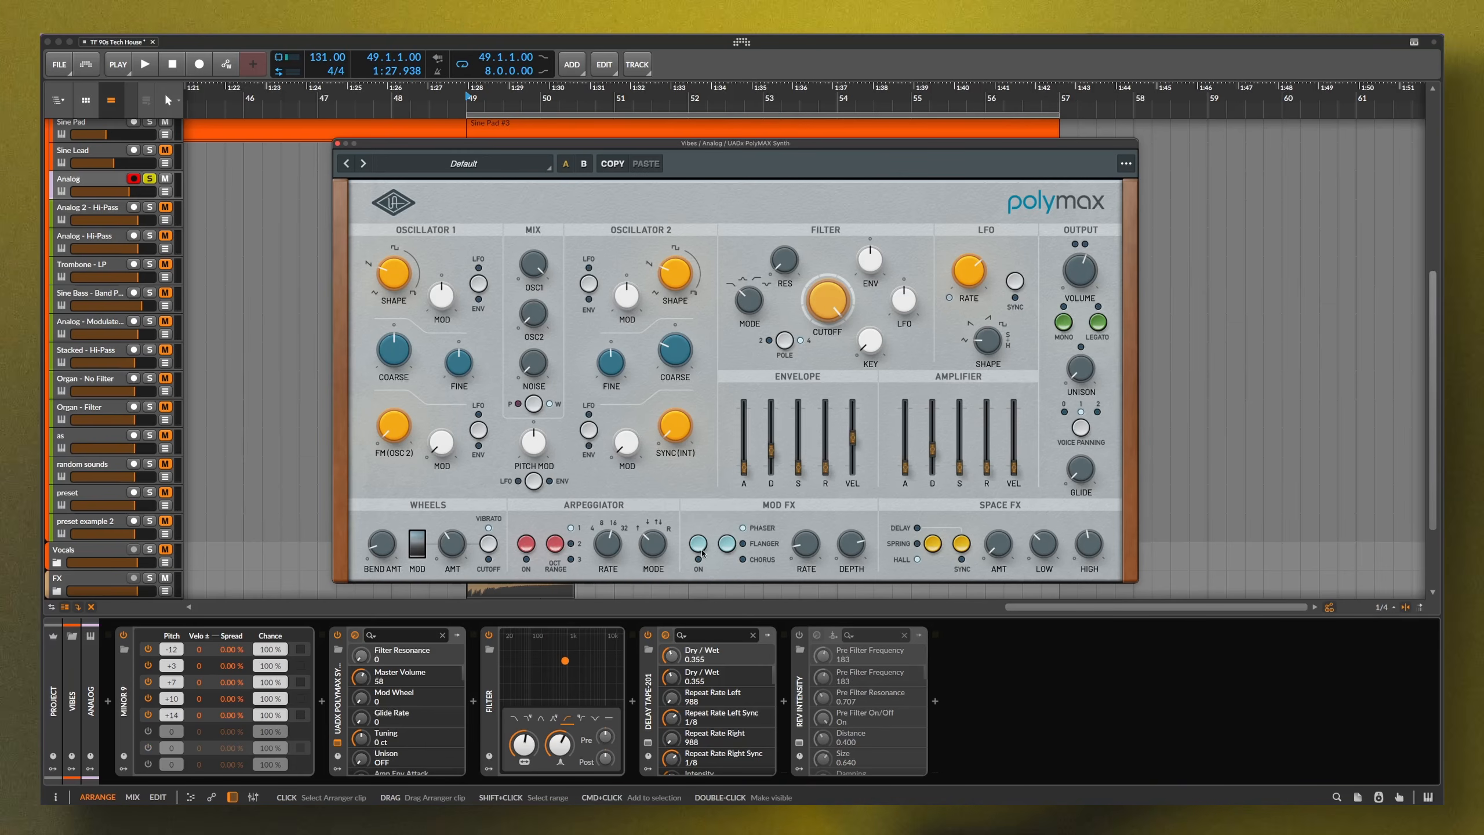
{"action": "left_click", "coordinate": [643, 641]}
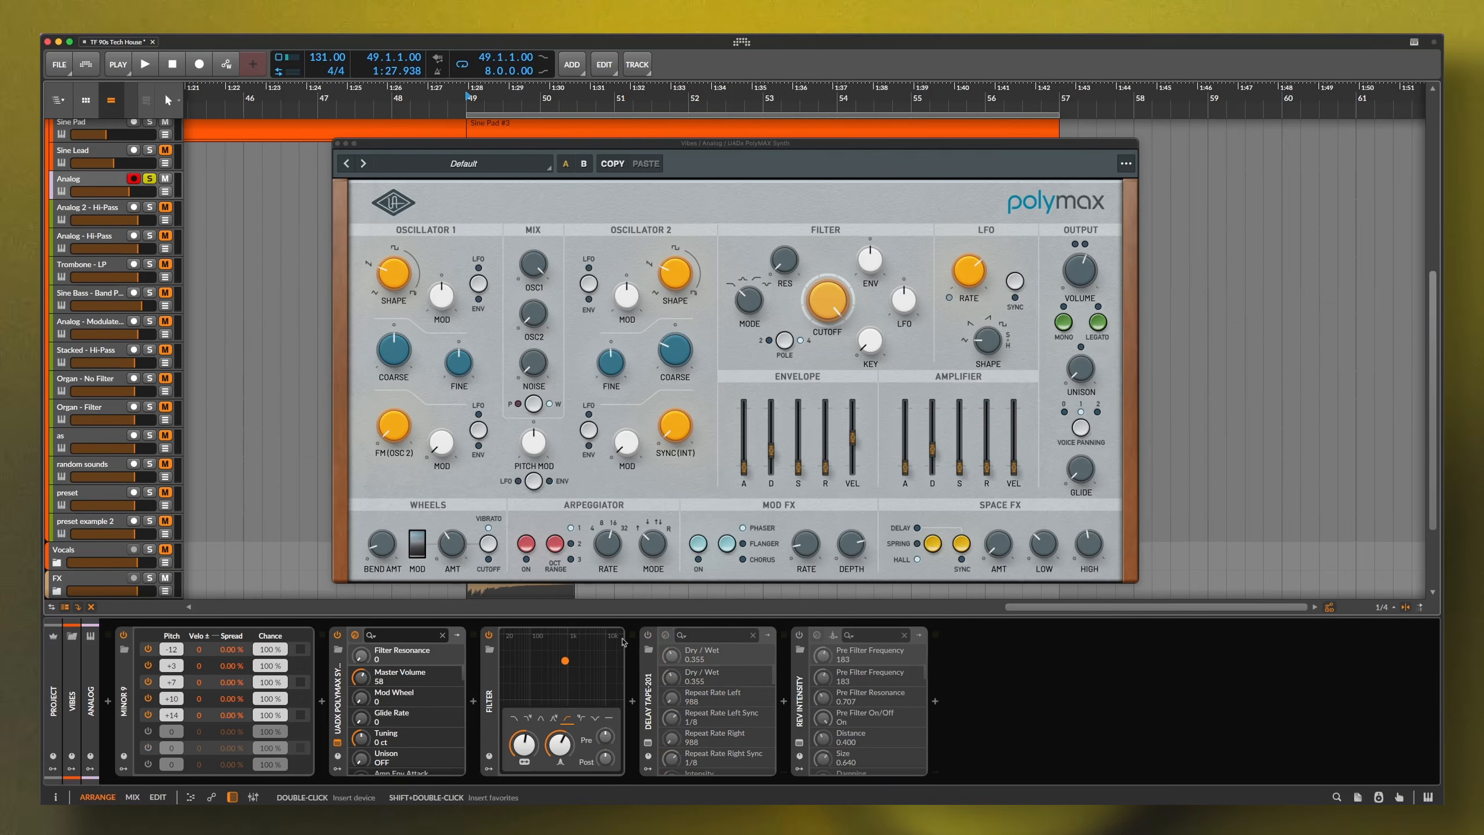
{"action": "left_click", "coordinate": [124, 636]}
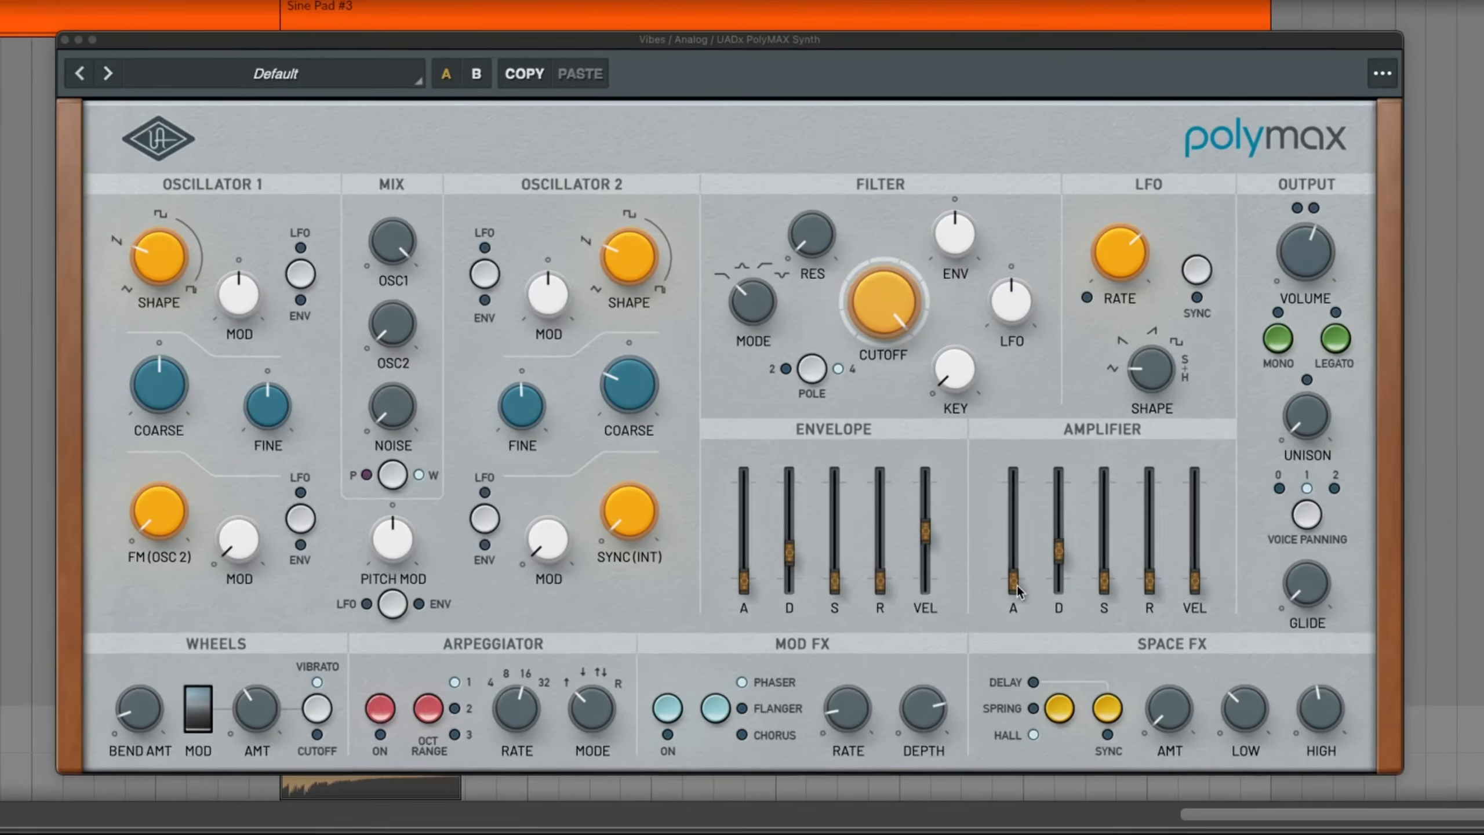
Briefly play the dry PolyMAX patch, then power MINOR 9 back on
{"action": "left_click", "coordinate": [1020, 584]}
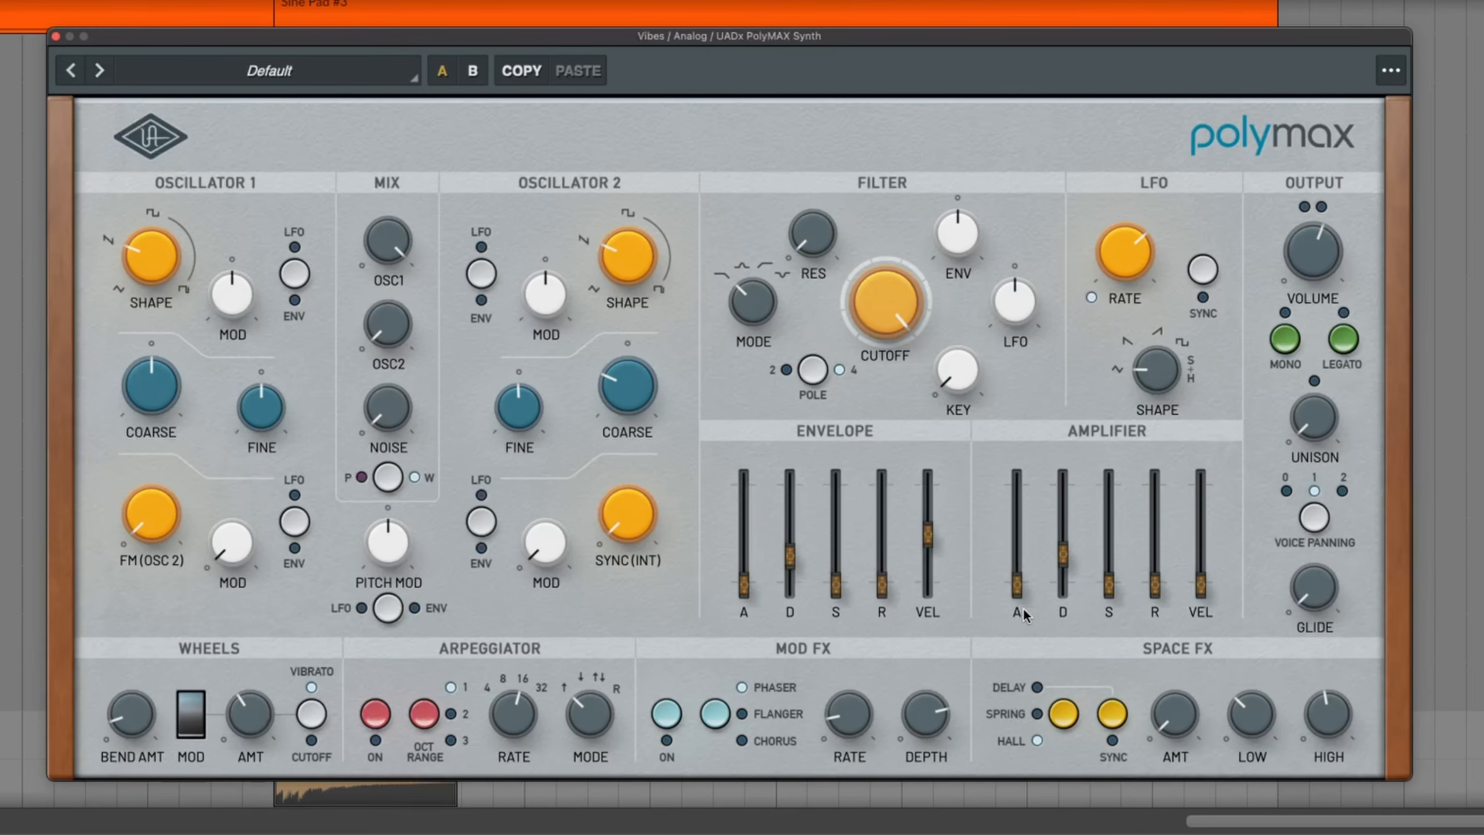
{"action": "mouse_move", "coordinate": [1109, 586]}
{"action": "mouse_move", "coordinate": [1211, 561]}
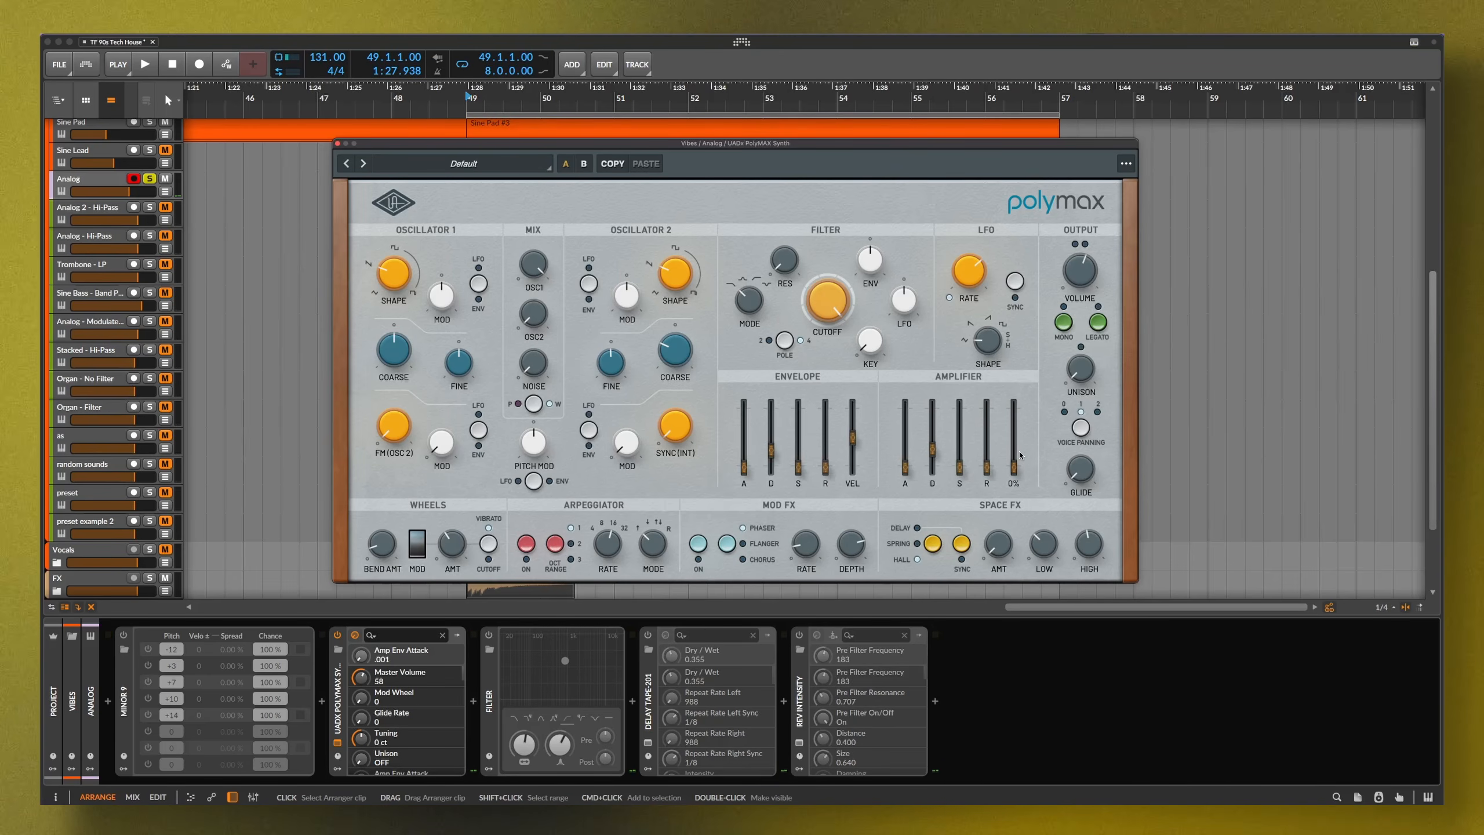
{"action": "key", "text": "space"}
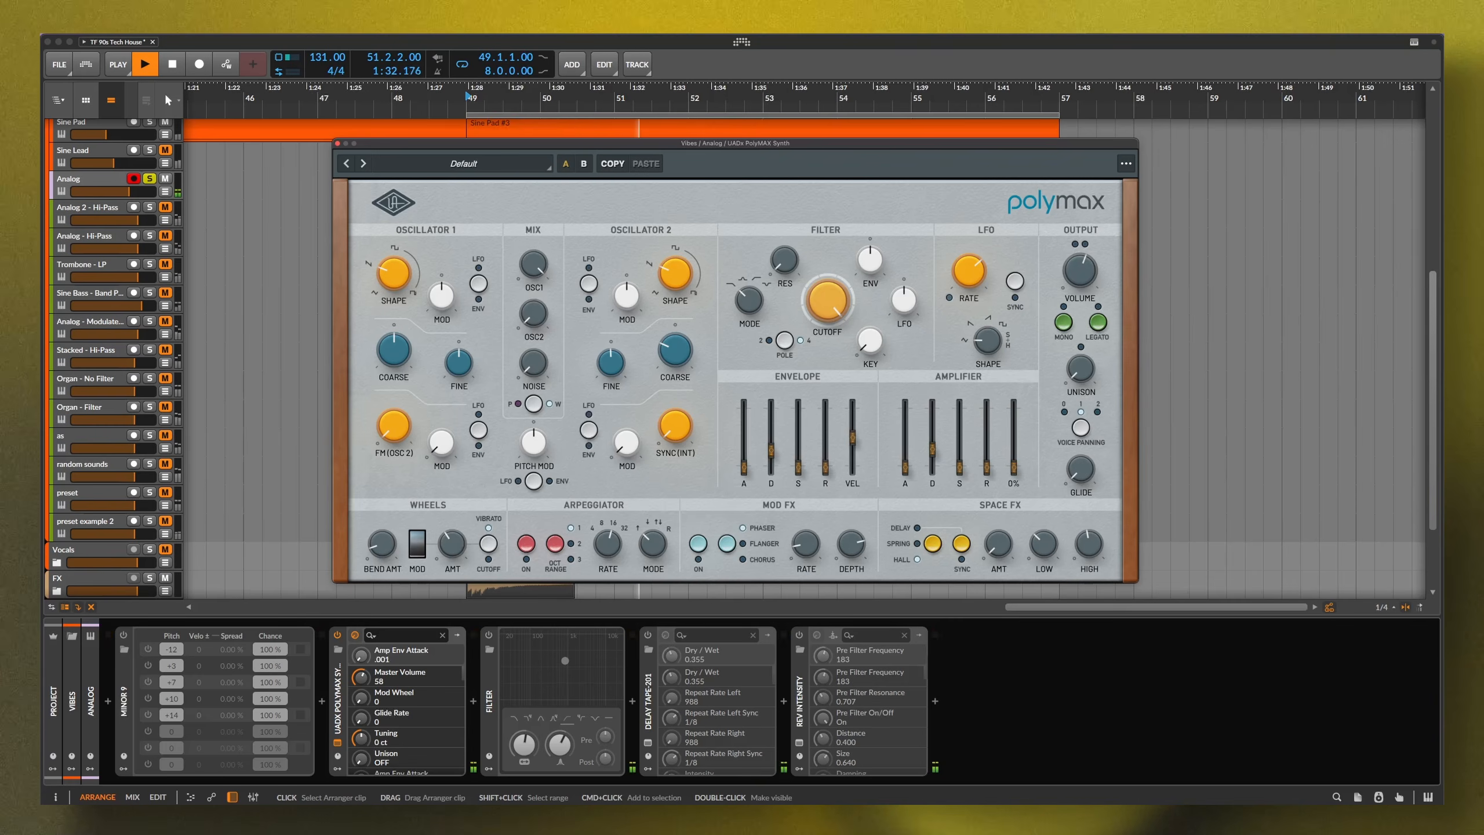
{"action": "key", "text": "space"}
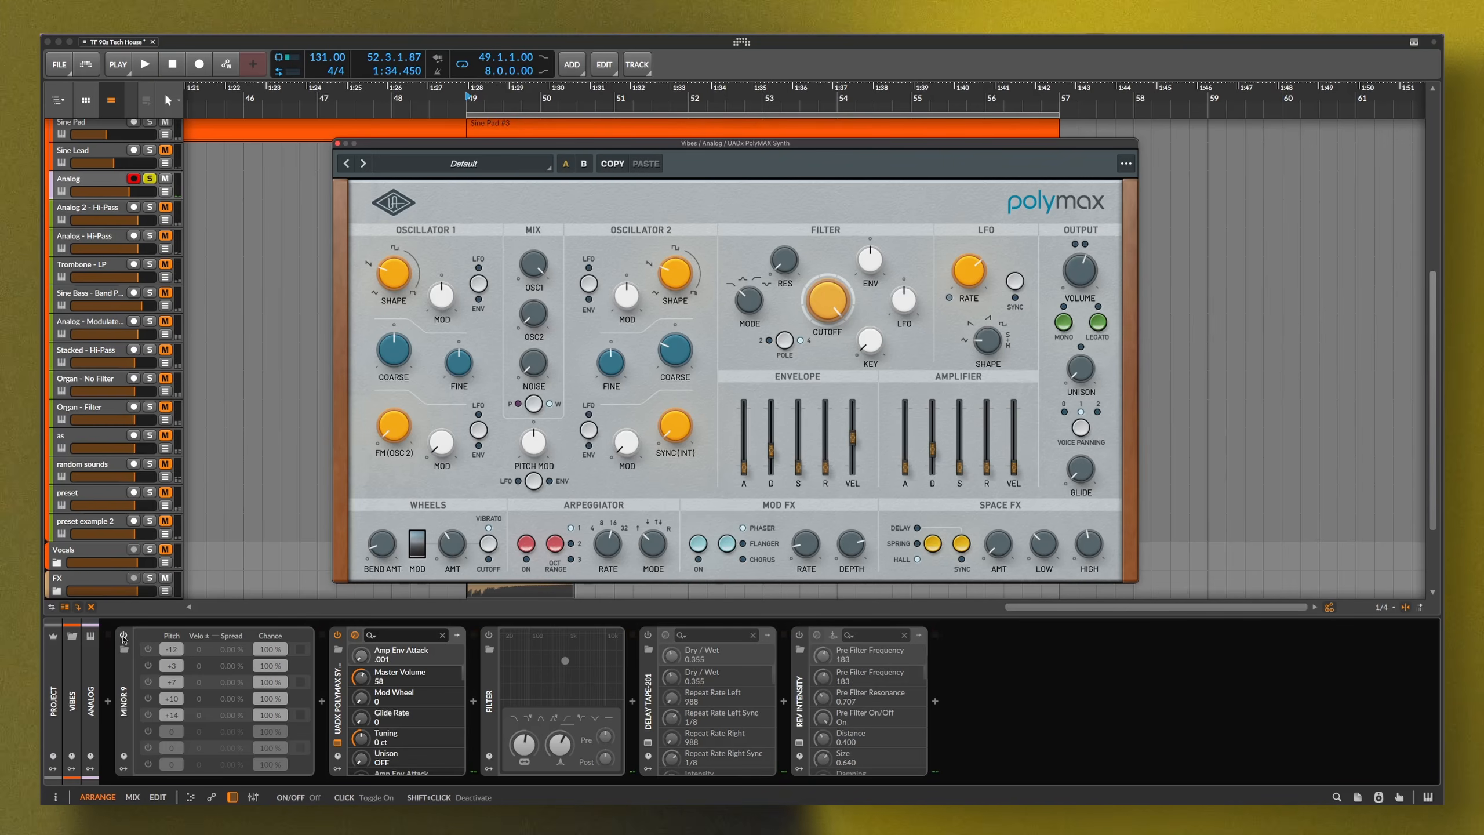
{"action": "left_click", "coordinate": [123, 637]}
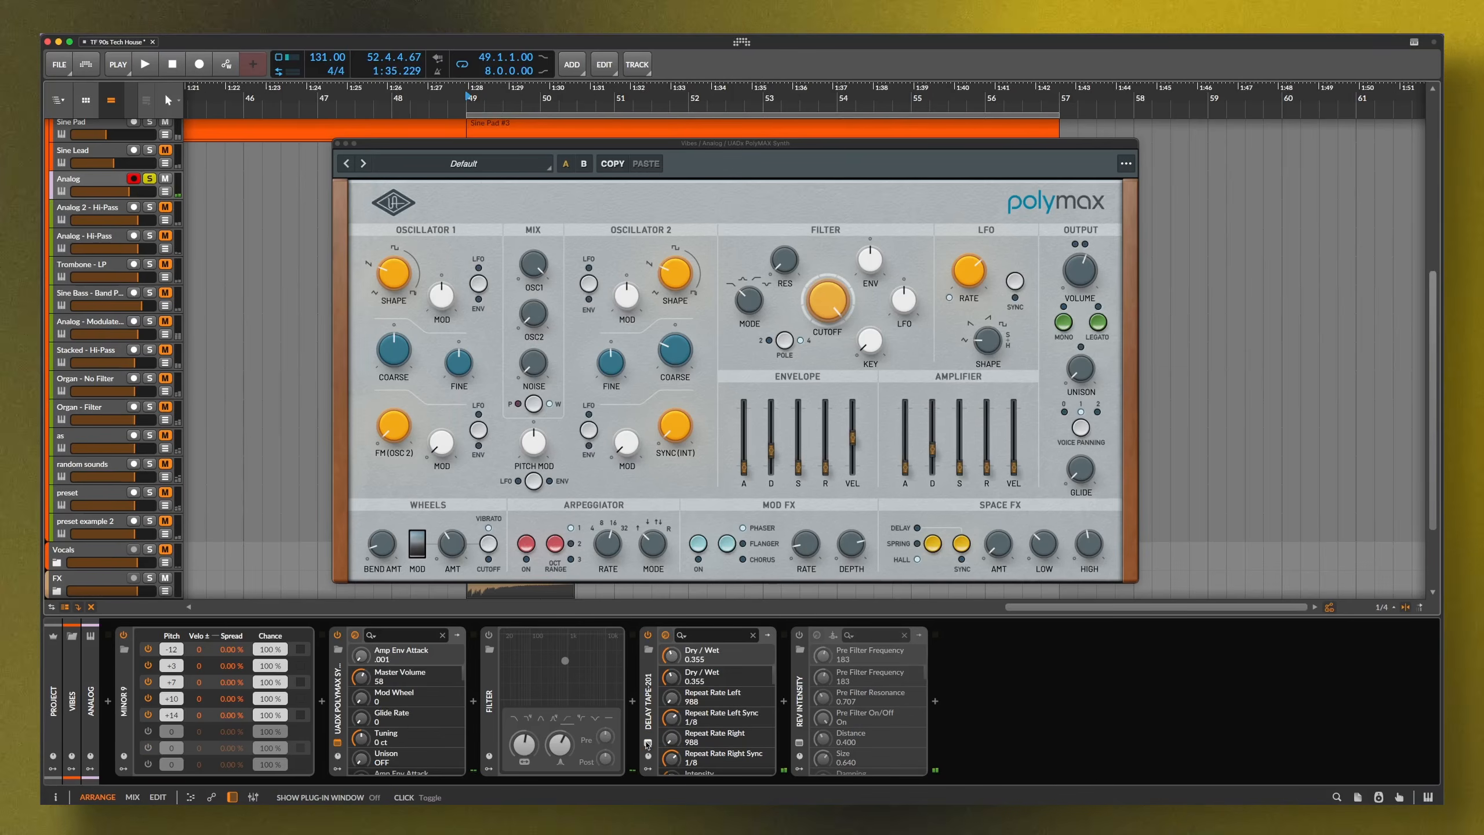
{"action": "left_click", "coordinate": [648, 743]}
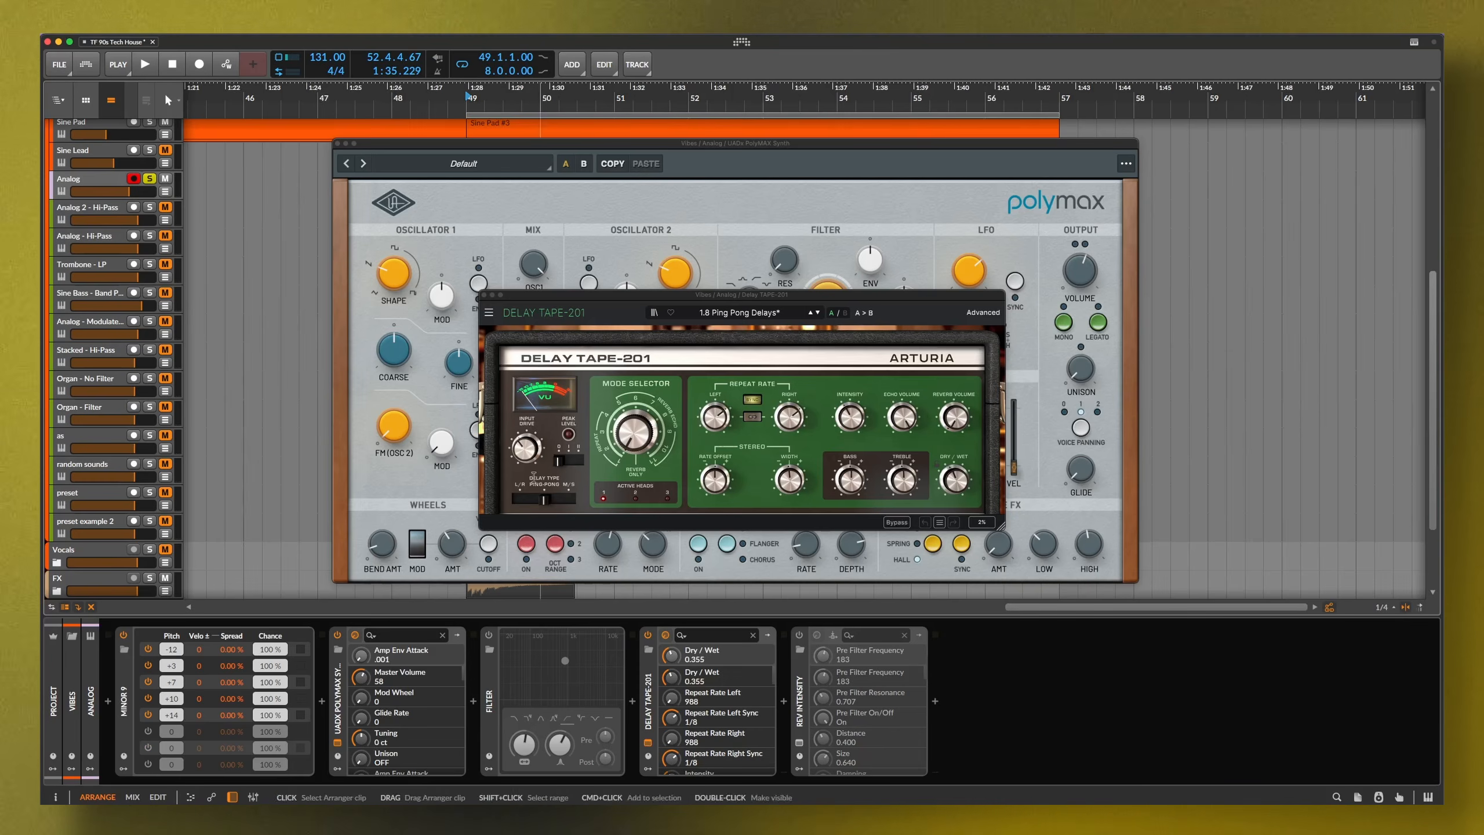
{"action": "key", "text": "super+w"}
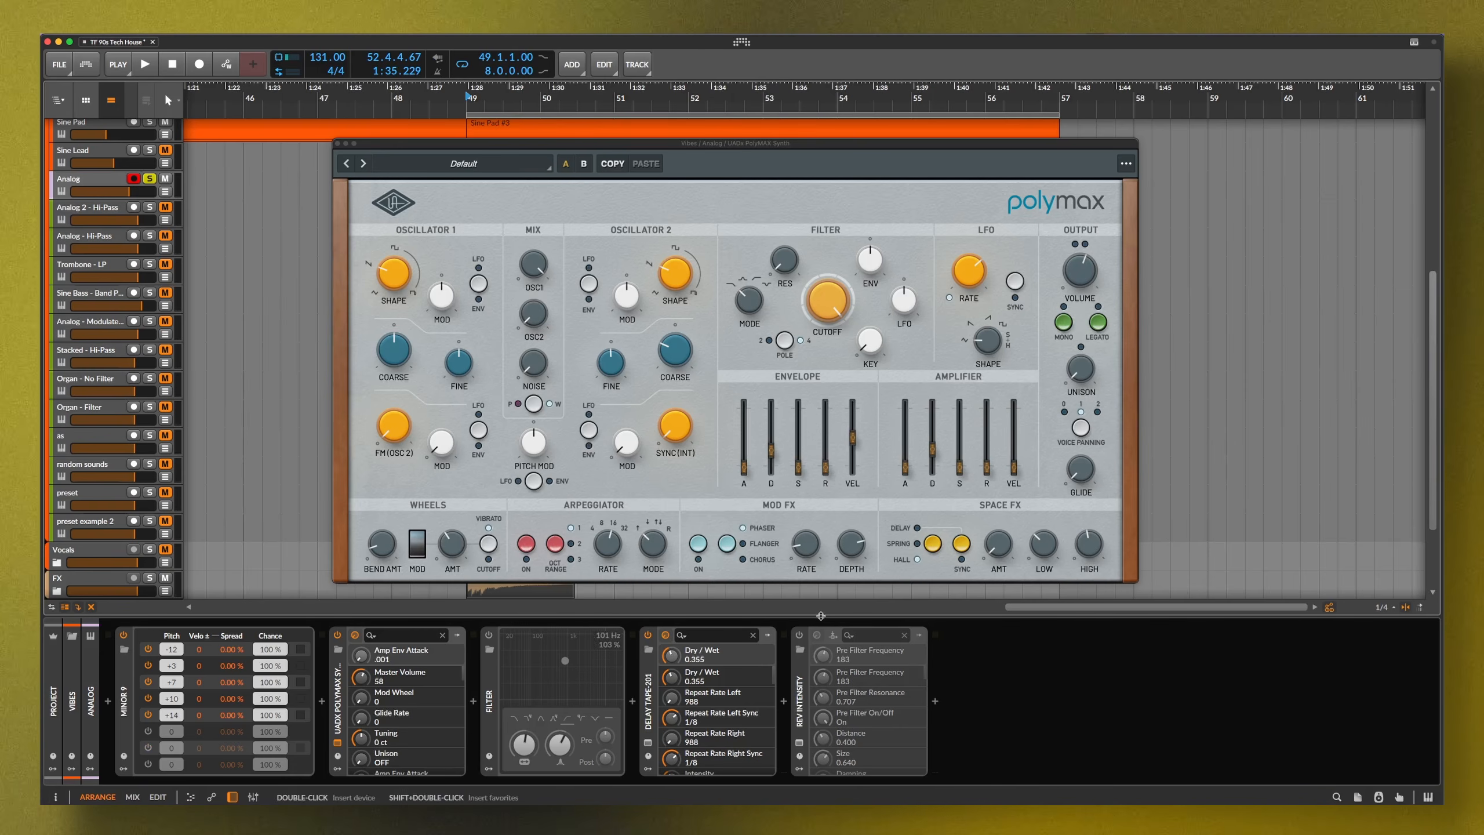
{"action": "left_click", "coordinate": [801, 636]}
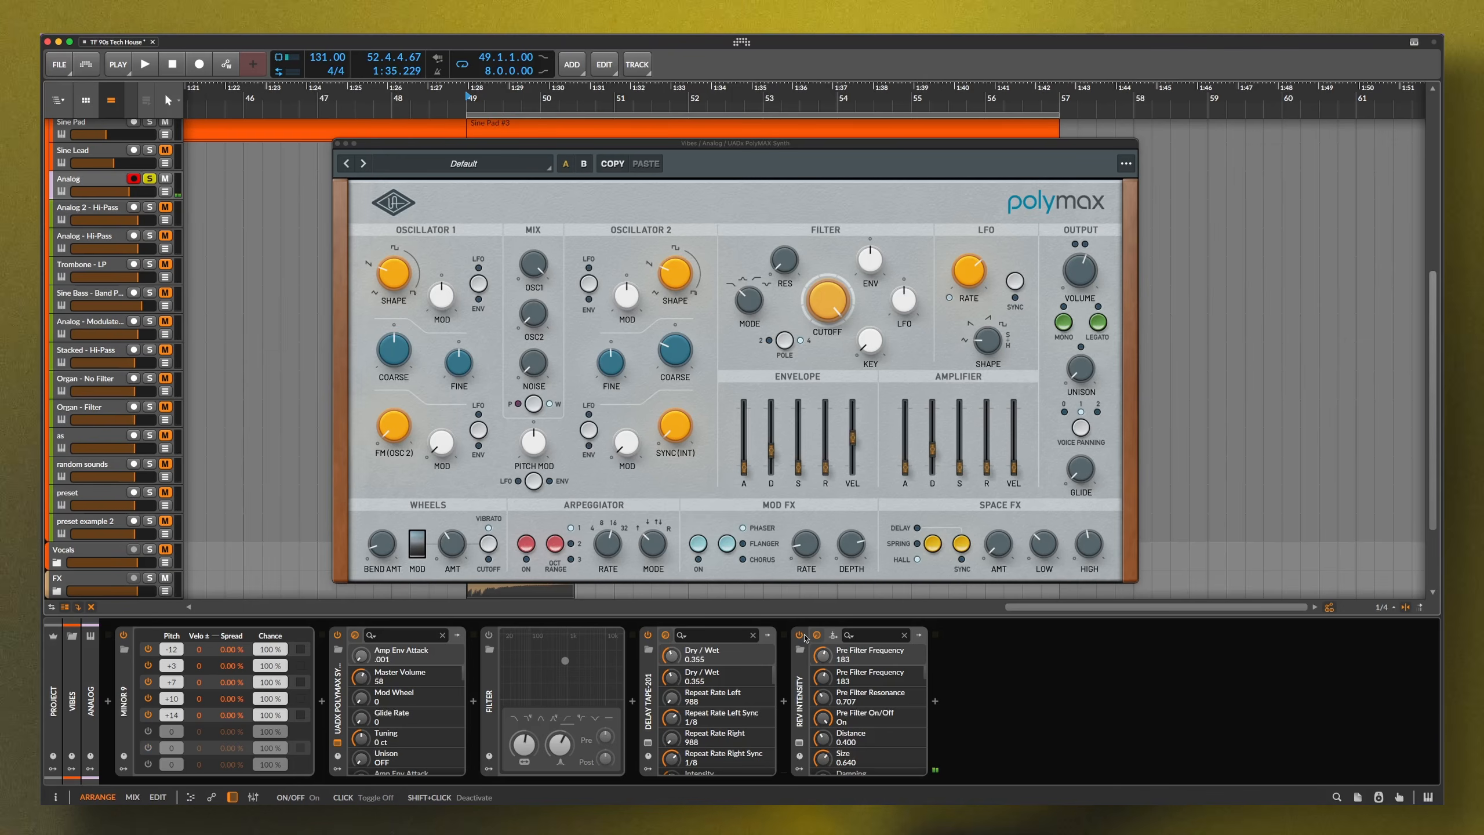
{"action": "key", "text": "space"}
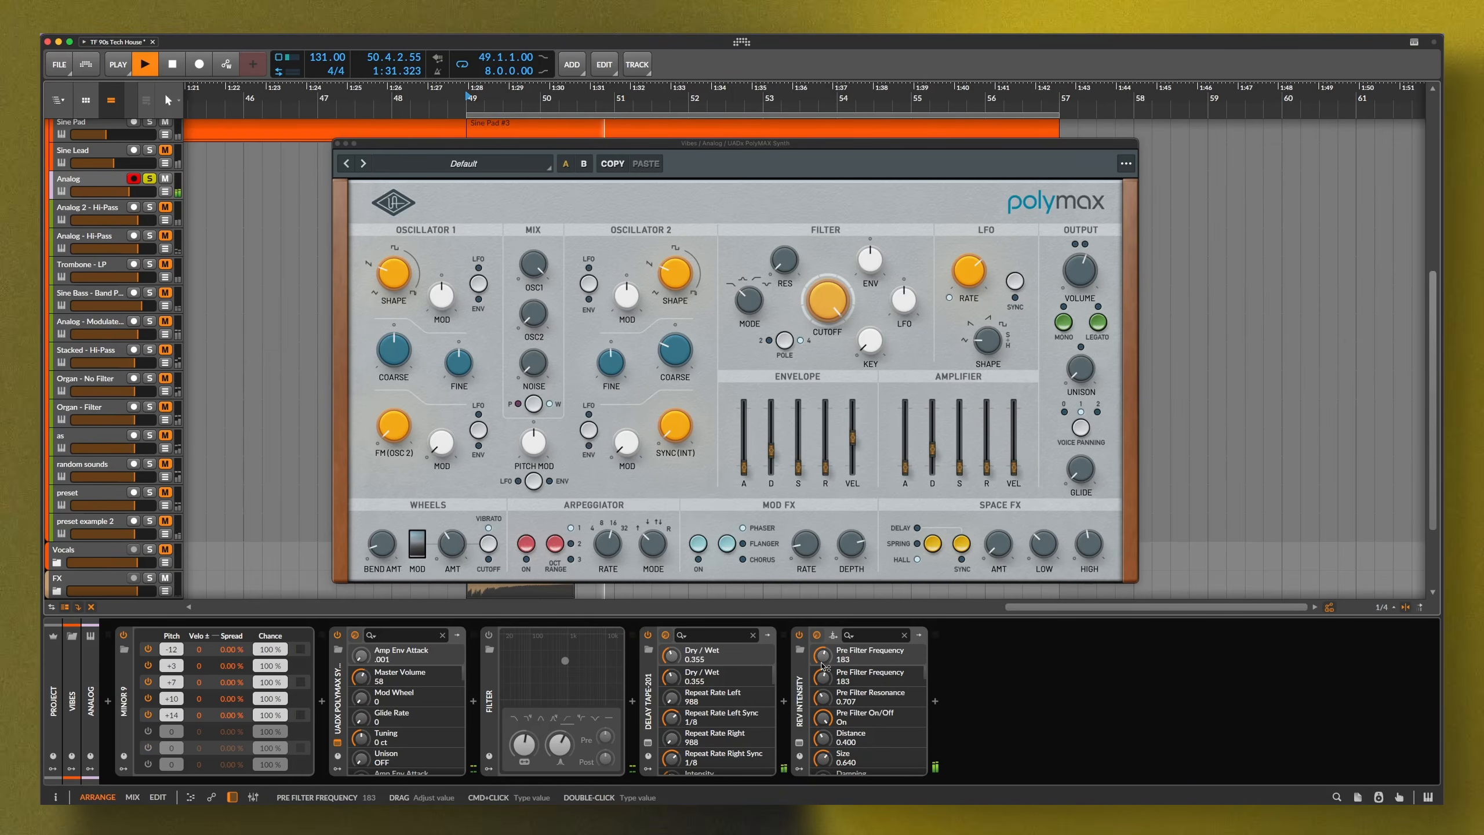
{"action": "key", "text": "space"}
{"action": "left_click", "coordinate": [799, 636]}
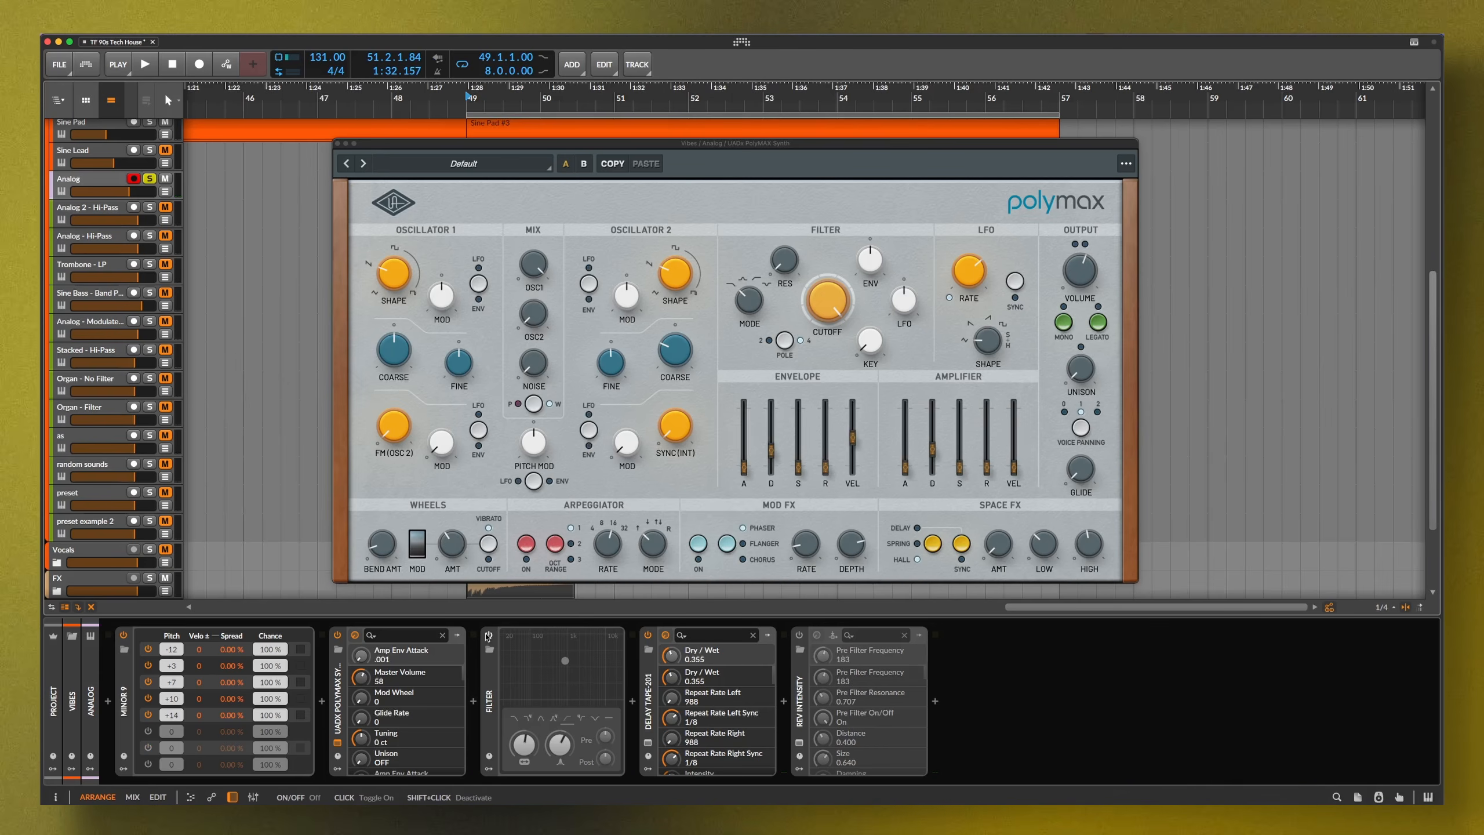
{"action": "left_click", "coordinate": [393, 278]}
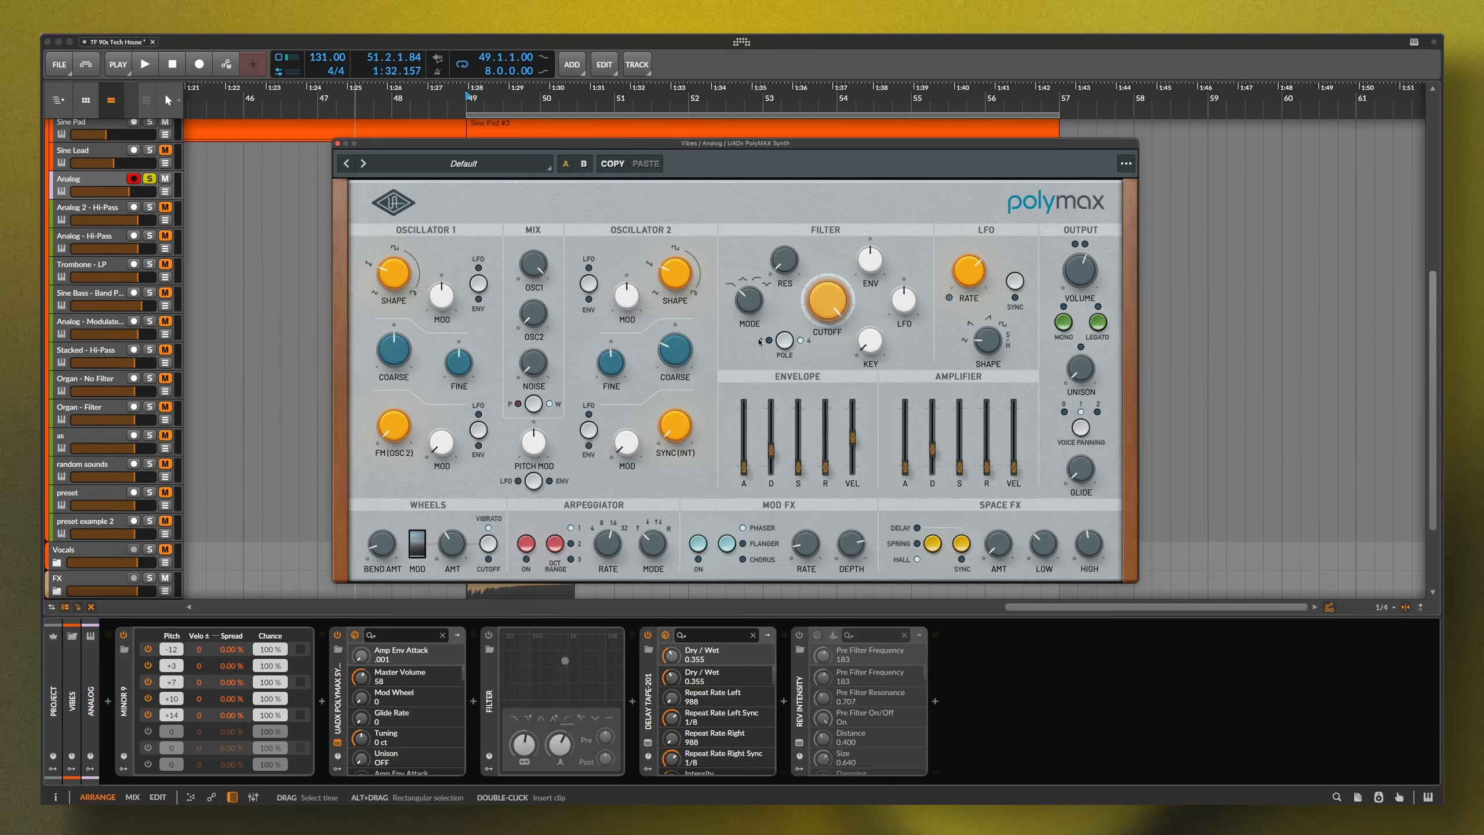
{"action": "mouse_move", "coordinate": [831, 303]}
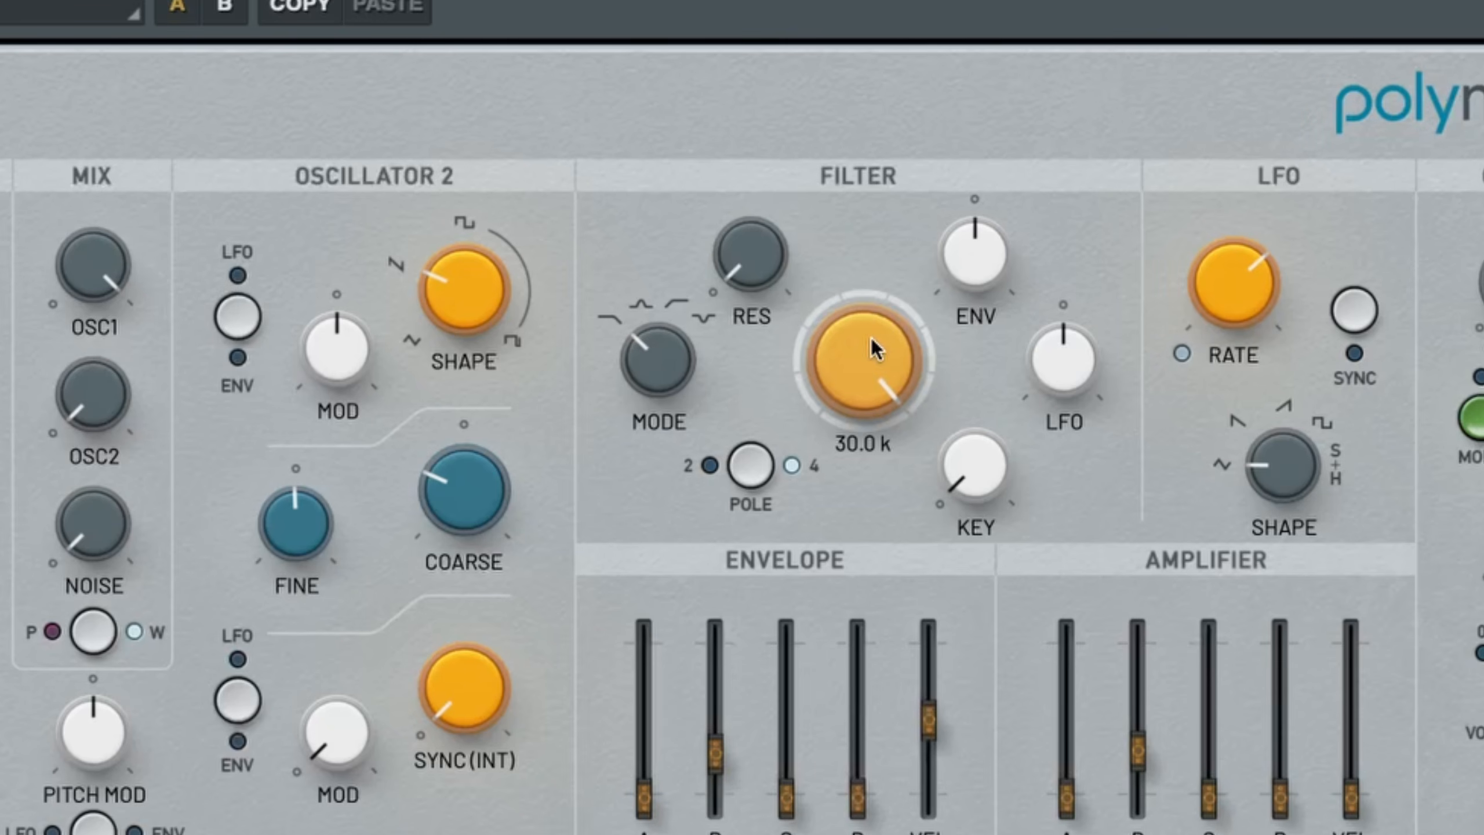
{"action": "left_click_drag", "start_coordinate": [877, 342], "coordinate": [872, 381]}
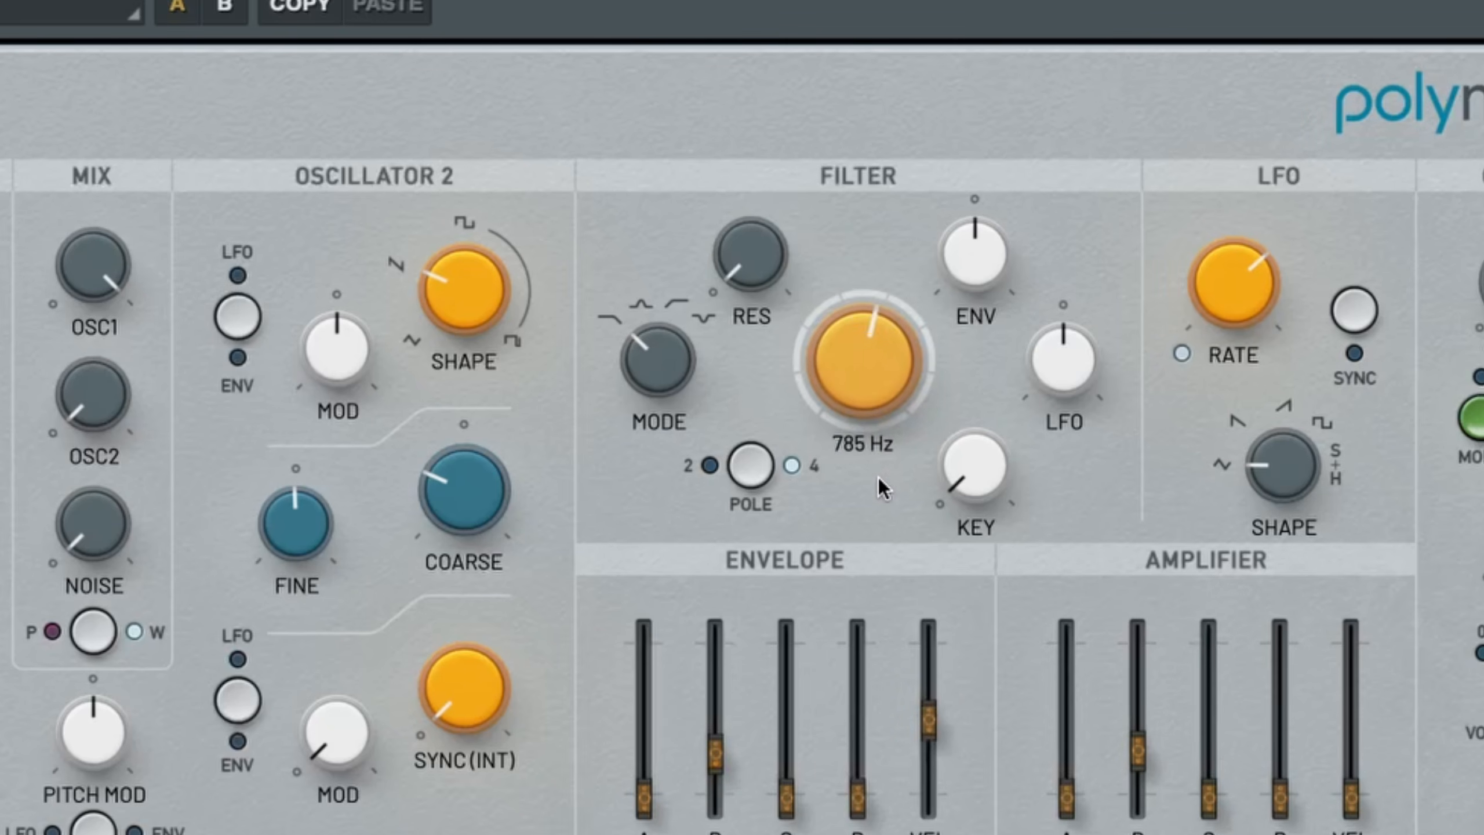
{"action": "left_click_drag", "start_coordinate": [880, 505], "coordinate": [881, 512]}
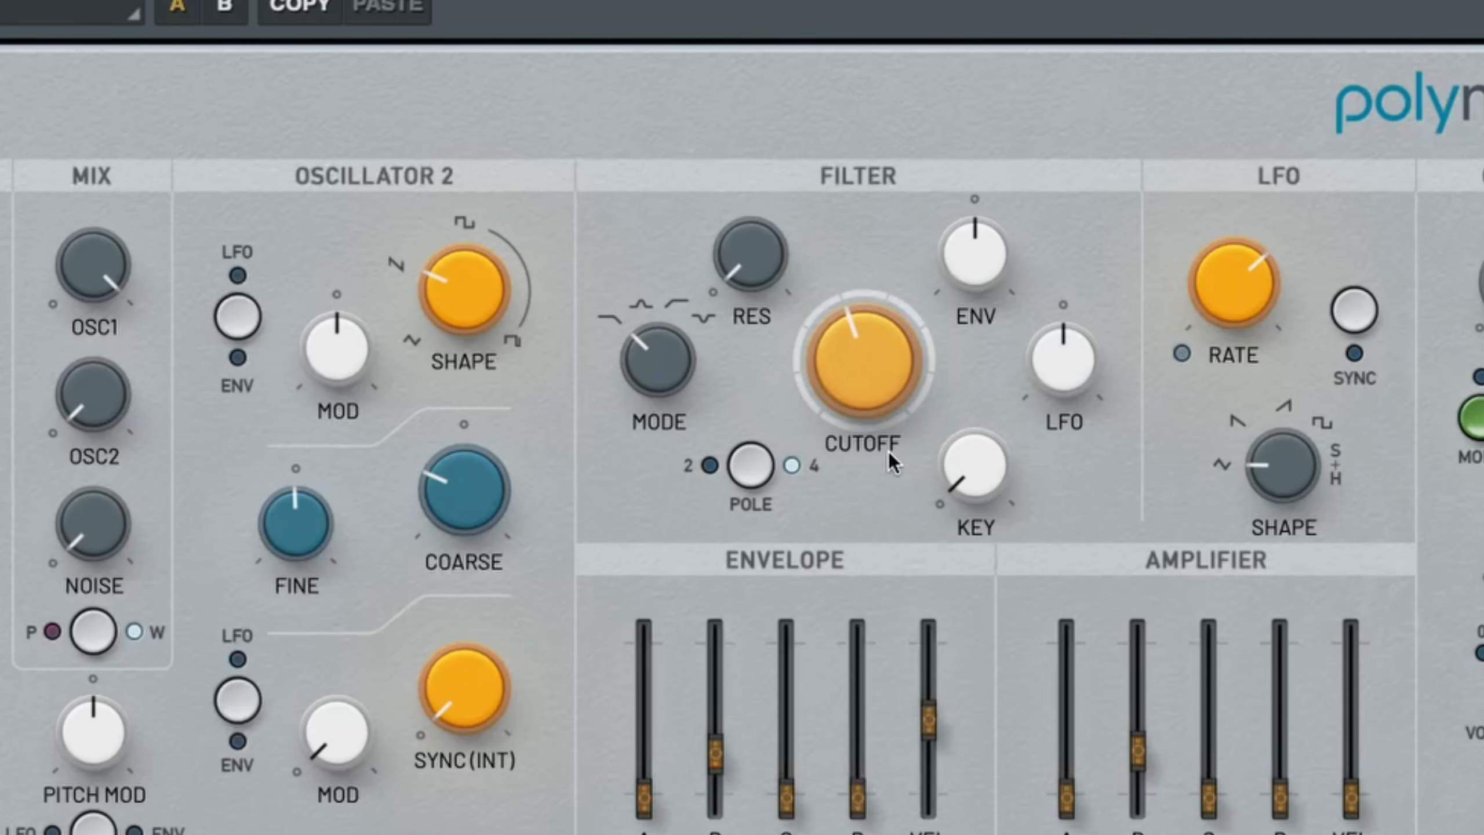
{"action": "mouse_move", "coordinate": [864, 366]}
{"action": "left_click_drag", "start_coordinate": [858, 357], "coordinate": [863, 328]}
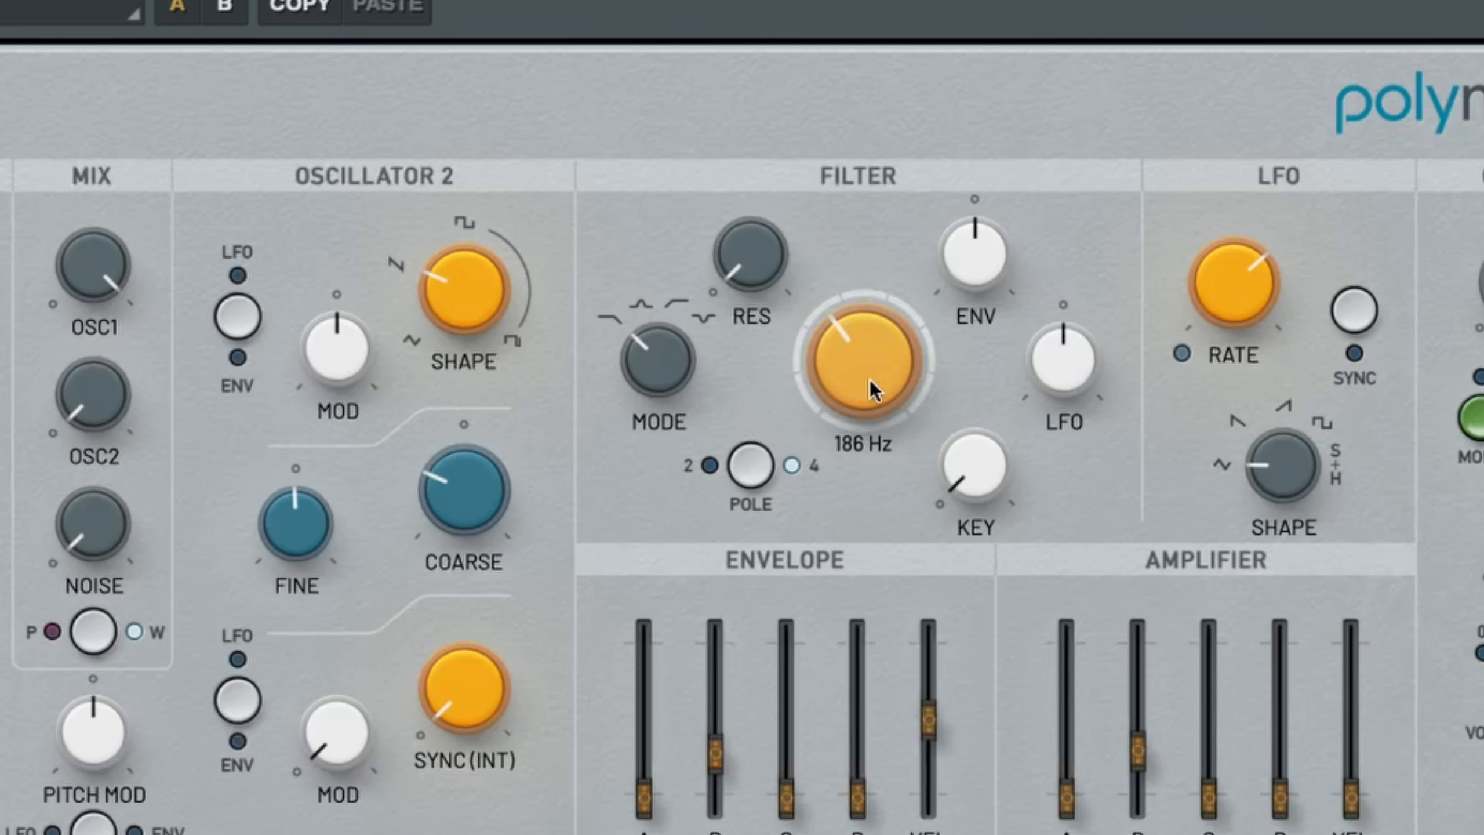
{"action": "mouse_move", "coordinate": [870, 379]}
{"action": "left_mouse_down"}
{"action": "mouse_move", "coordinate": [853, 180]}
{"action": "mouse_move", "coordinate": [868, 399]}
{"action": "left_mouse_up"}
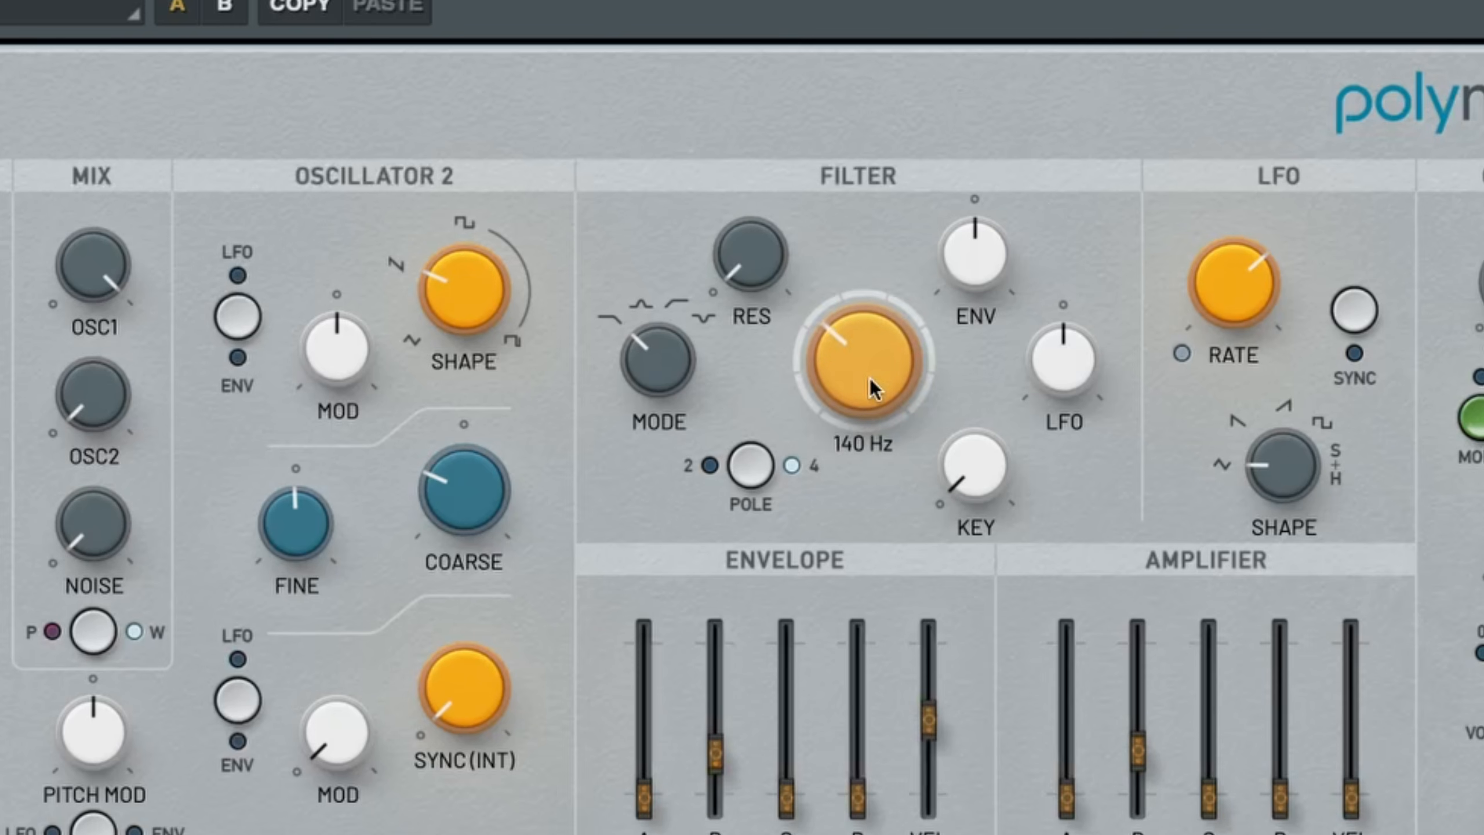
{"action": "left_click_drag", "start_coordinate": [861, 276], "coordinate": [865, 355]}
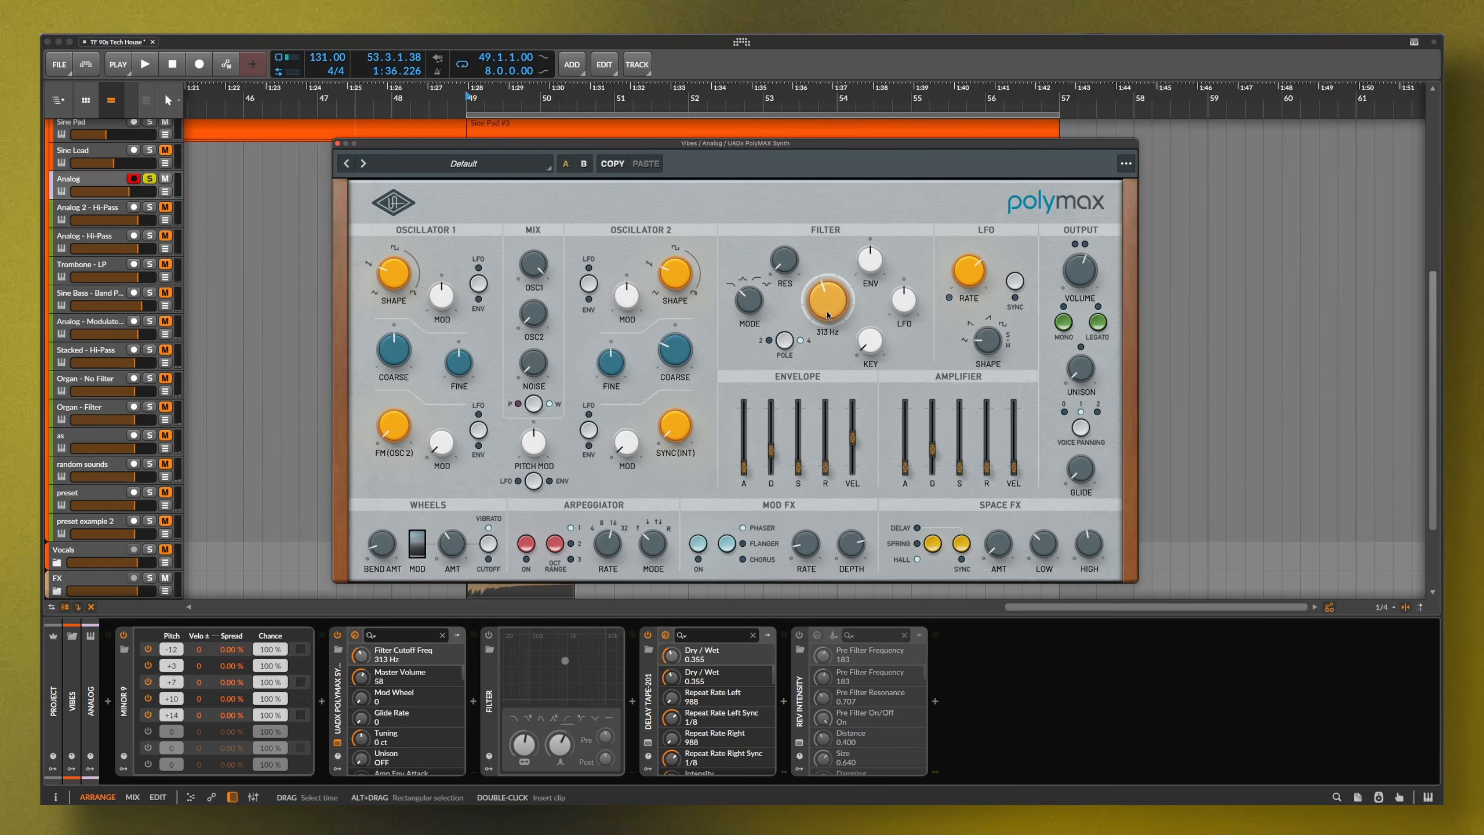
{"action": "double_click", "coordinate": [827, 316]}
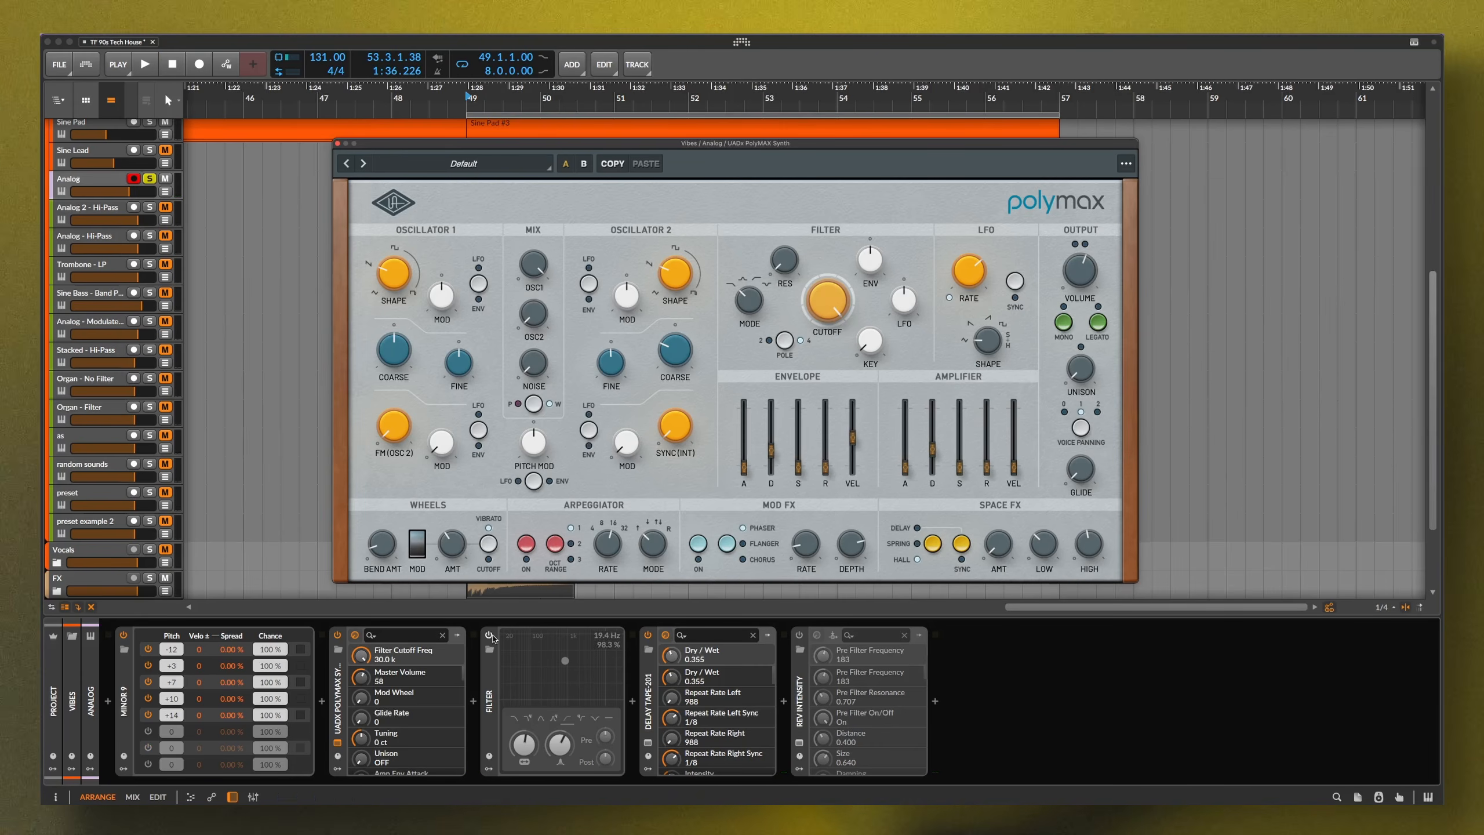
Enable the Filter in Band-pass 2-pole mode and raise its frequency to 1.81 kHz while playing
{"action": "left_click", "coordinate": [489, 636]}
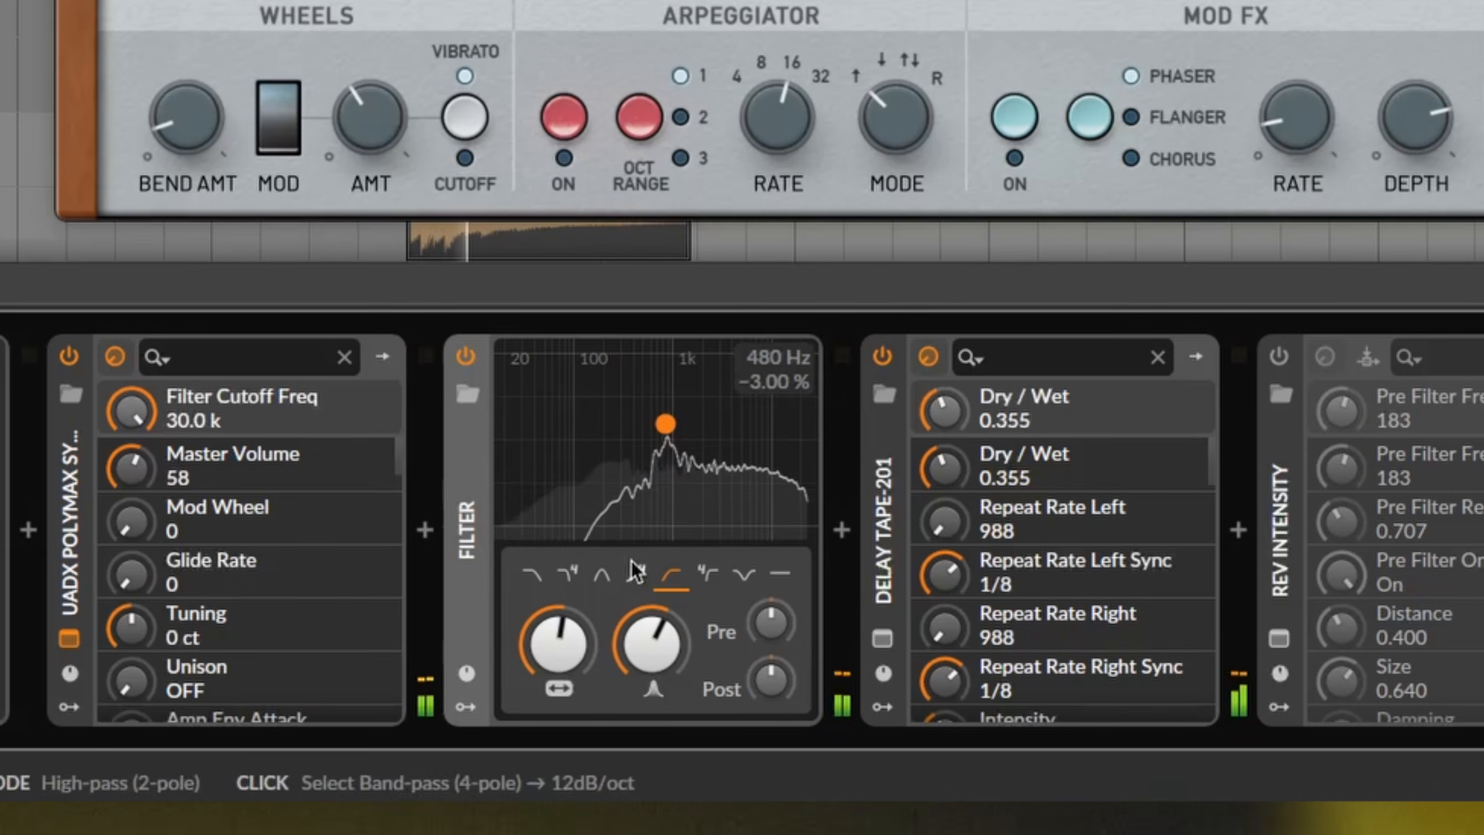
{"action": "mouse_move", "coordinate": [574, 643]}
{"action": "left_mouse_down"}
{"action": "mouse_move", "coordinate": [574, 582]}
{"action": "mouse_move", "coordinate": [574, 664]}
{"action": "mouse_move", "coordinate": [573, 632]}
{"action": "left_mouse_up"}
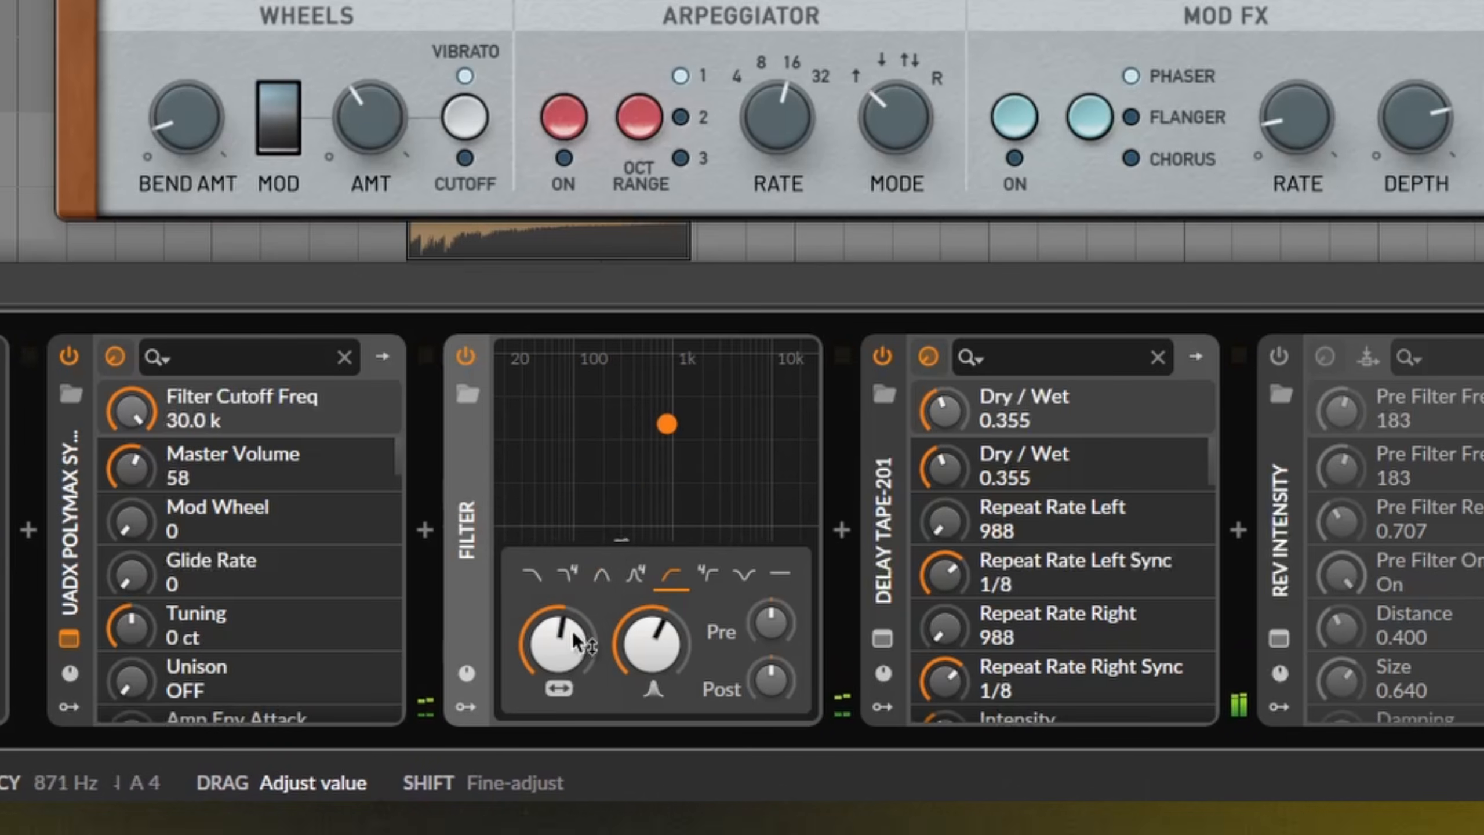
{"action": "left_click", "coordinate": [602, 578]}
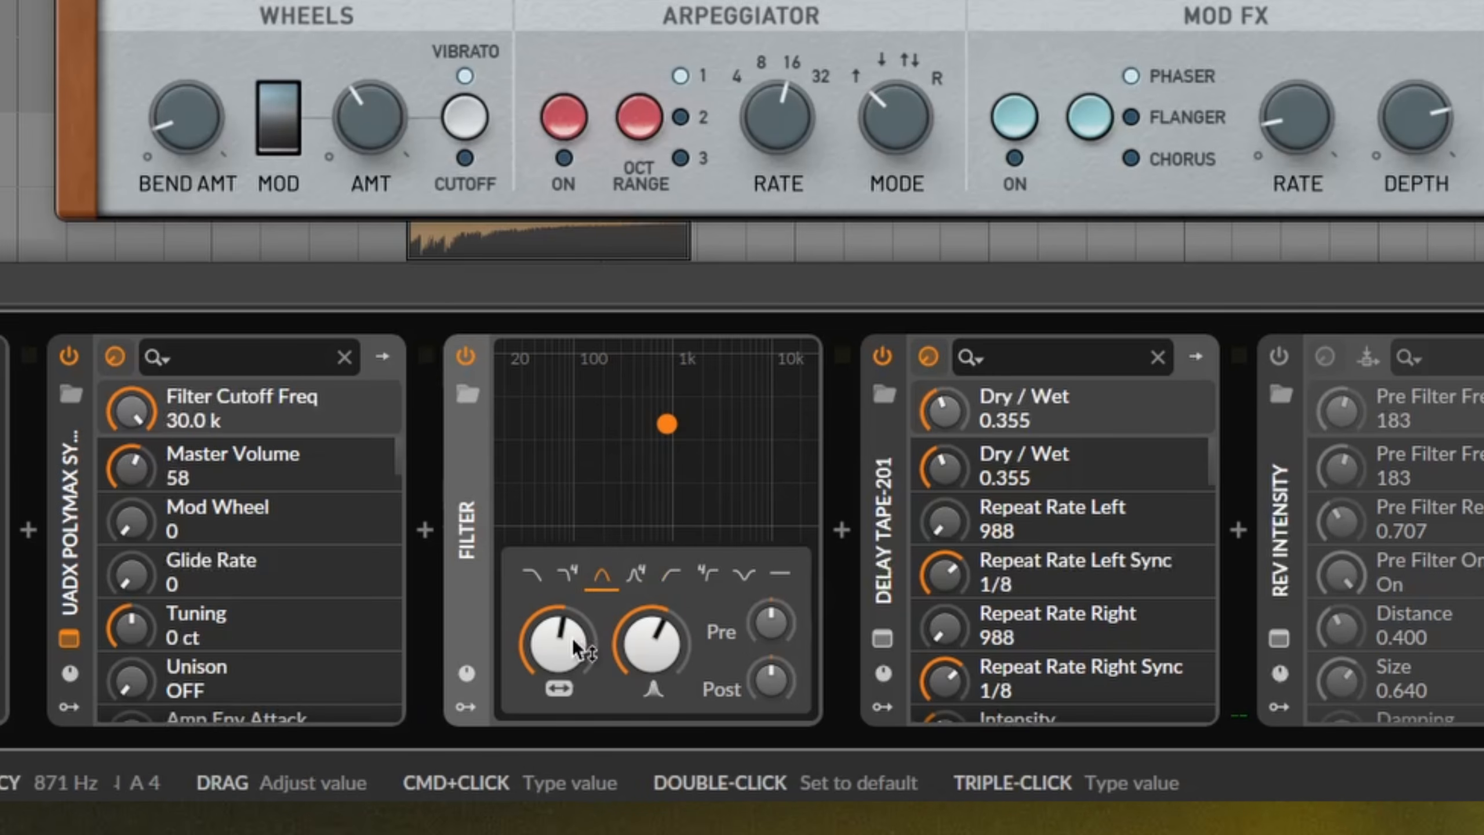
{"action": "key", "text": "space"}
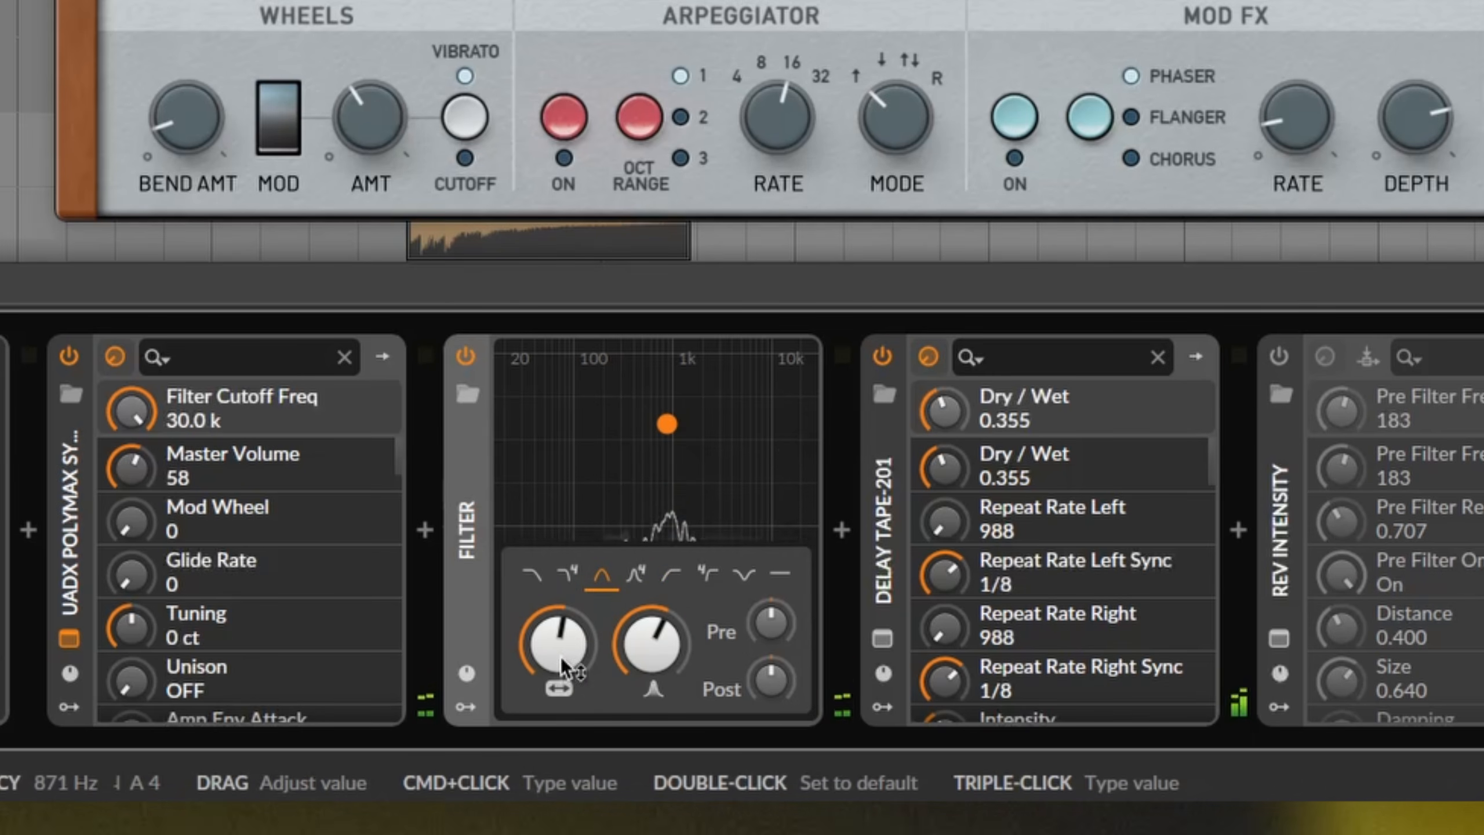
{"action": "mouse_move", "coordinate": [560, 662]}
{"action": "left_mouse_down"}
{"action": "mouse_move", "coordinate": [561, 637]}
{"action": "mouse_move", "coordinate": [561, 682]}
{"action": "mouse_move", "coordinate": [567, 651]}
{"action": "left_mouse_up"}
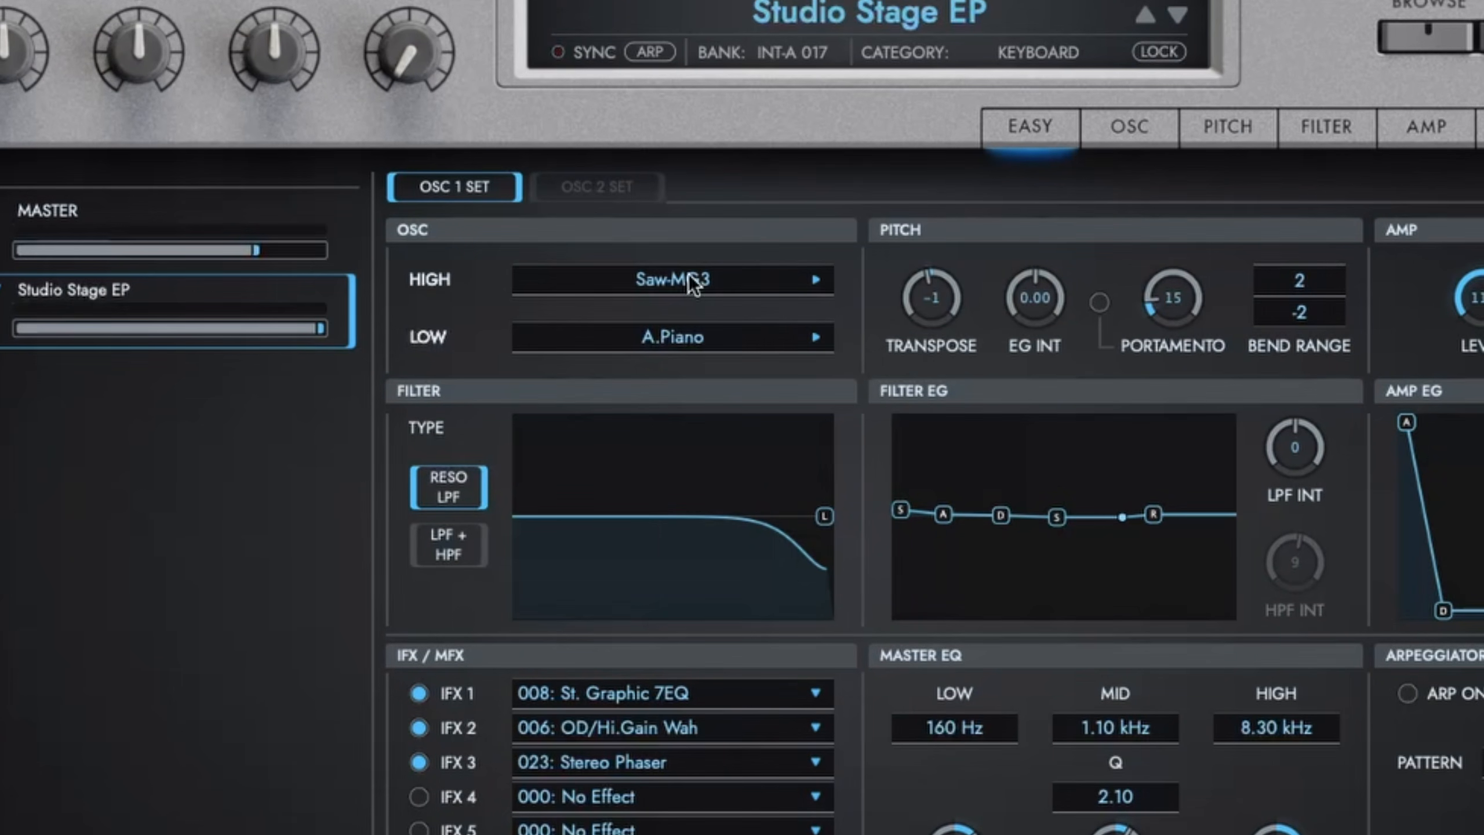
Keep Saw-MG3 on the high oscillator, then solo and play Analog 2 - Hi-Pass, selecting Delay Tape-201
{"action": "left_click", "coordinate": [701, 282]}
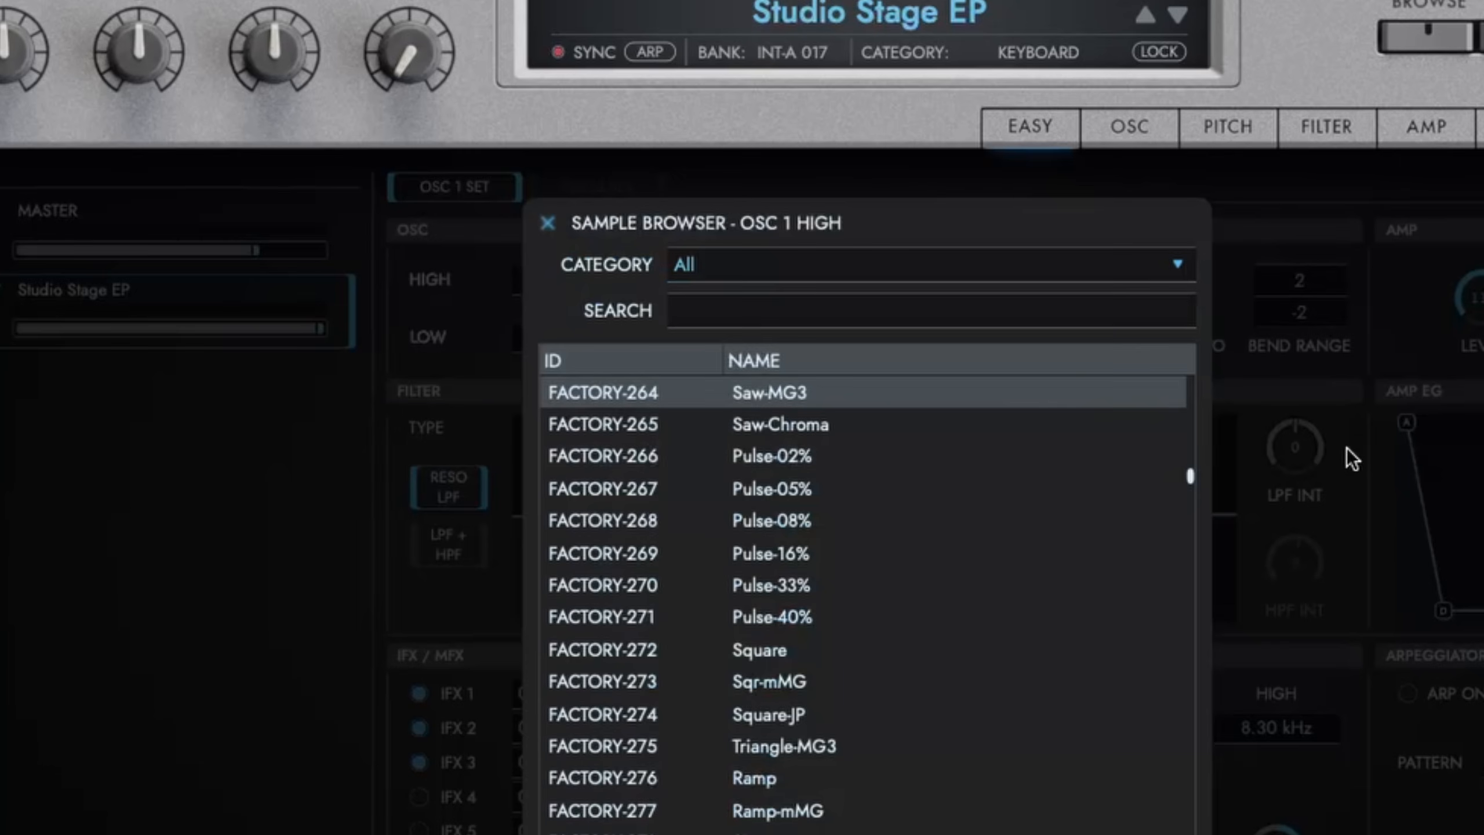
{"action": "left_click", "coordinate": [1345, 497]}
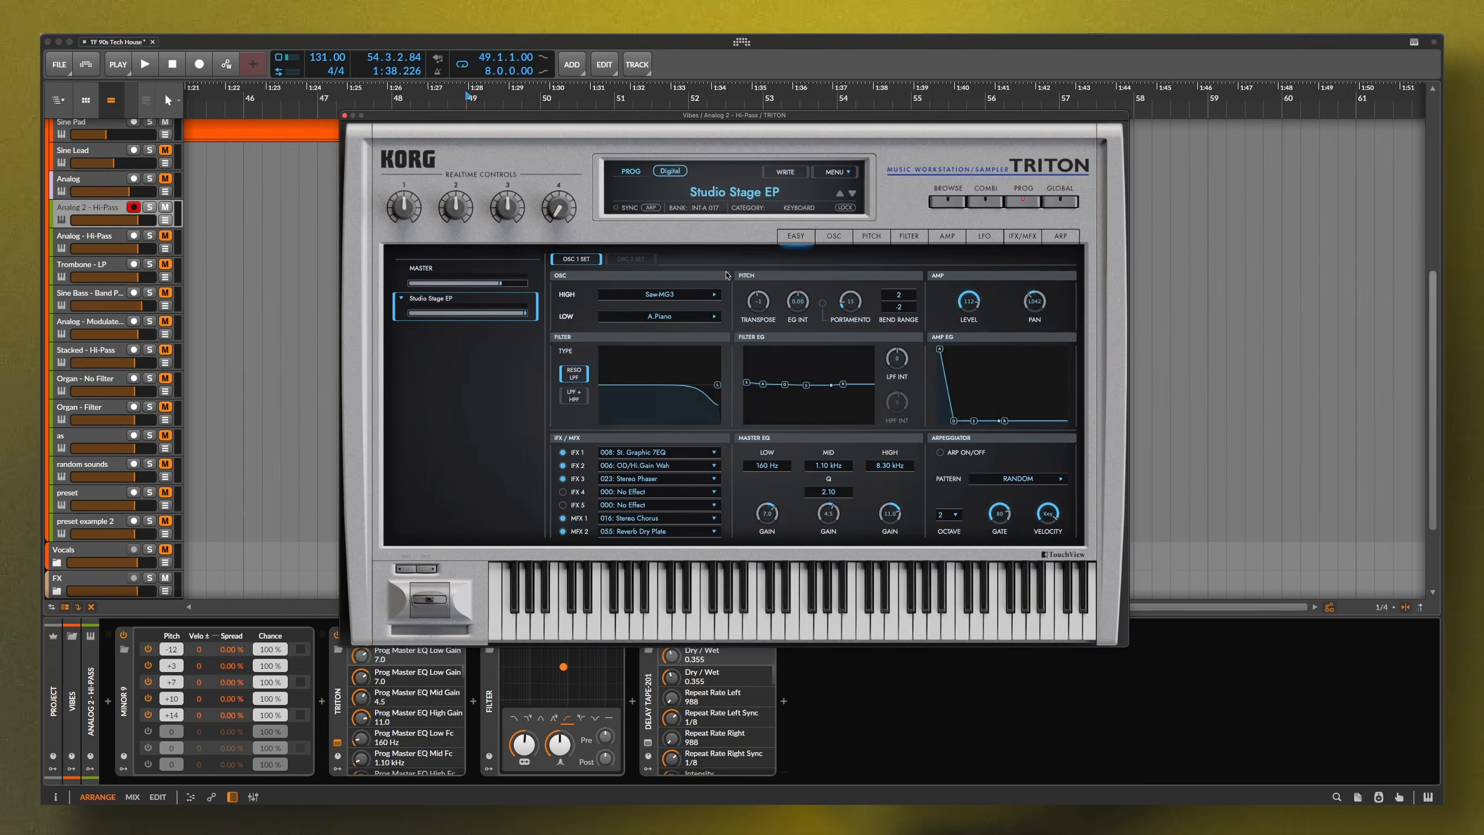
{"action": "left_click", "coordinate": [150, 208]}
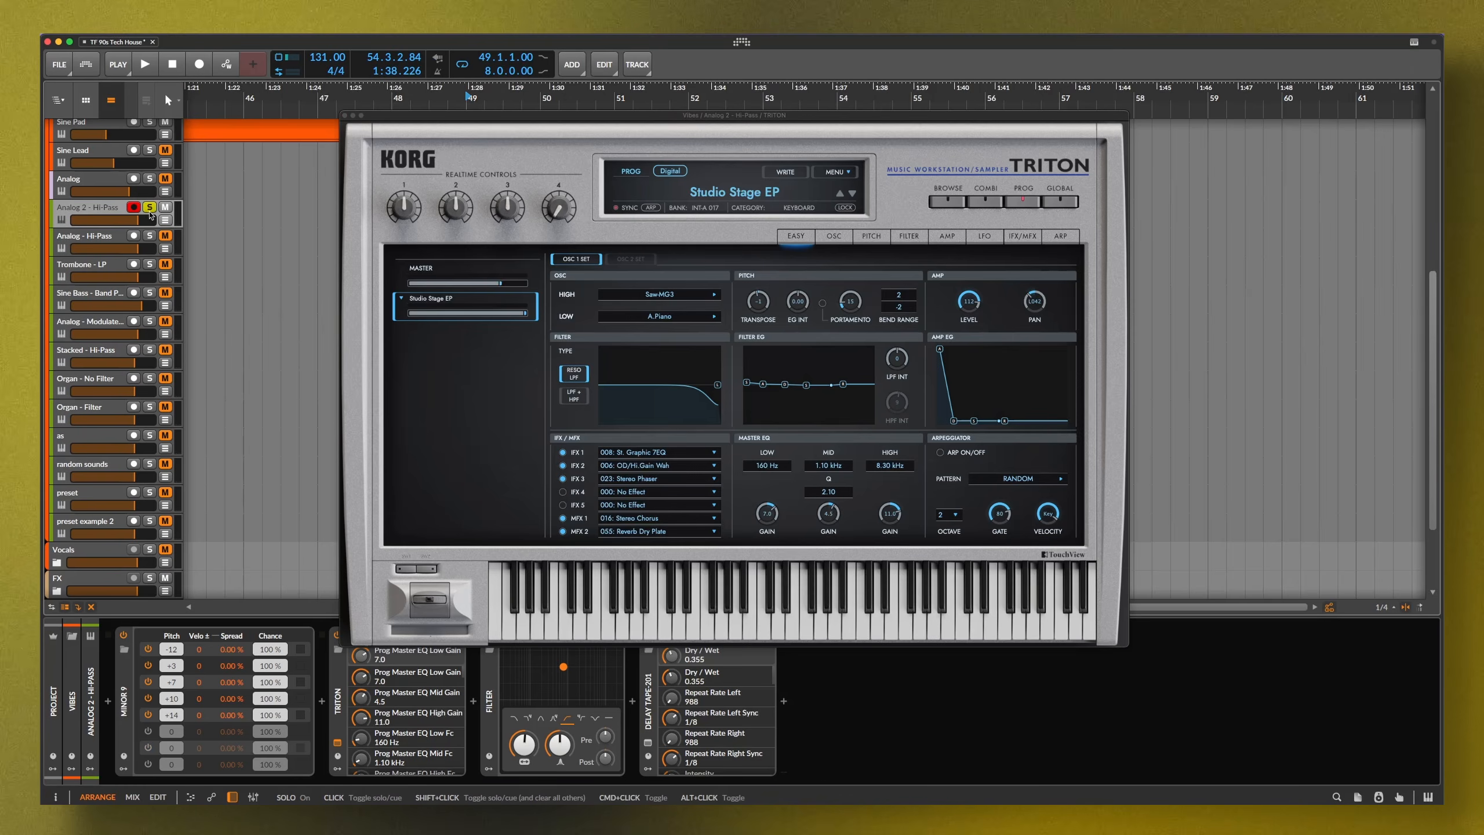
{"action": "key", "text": "space"}
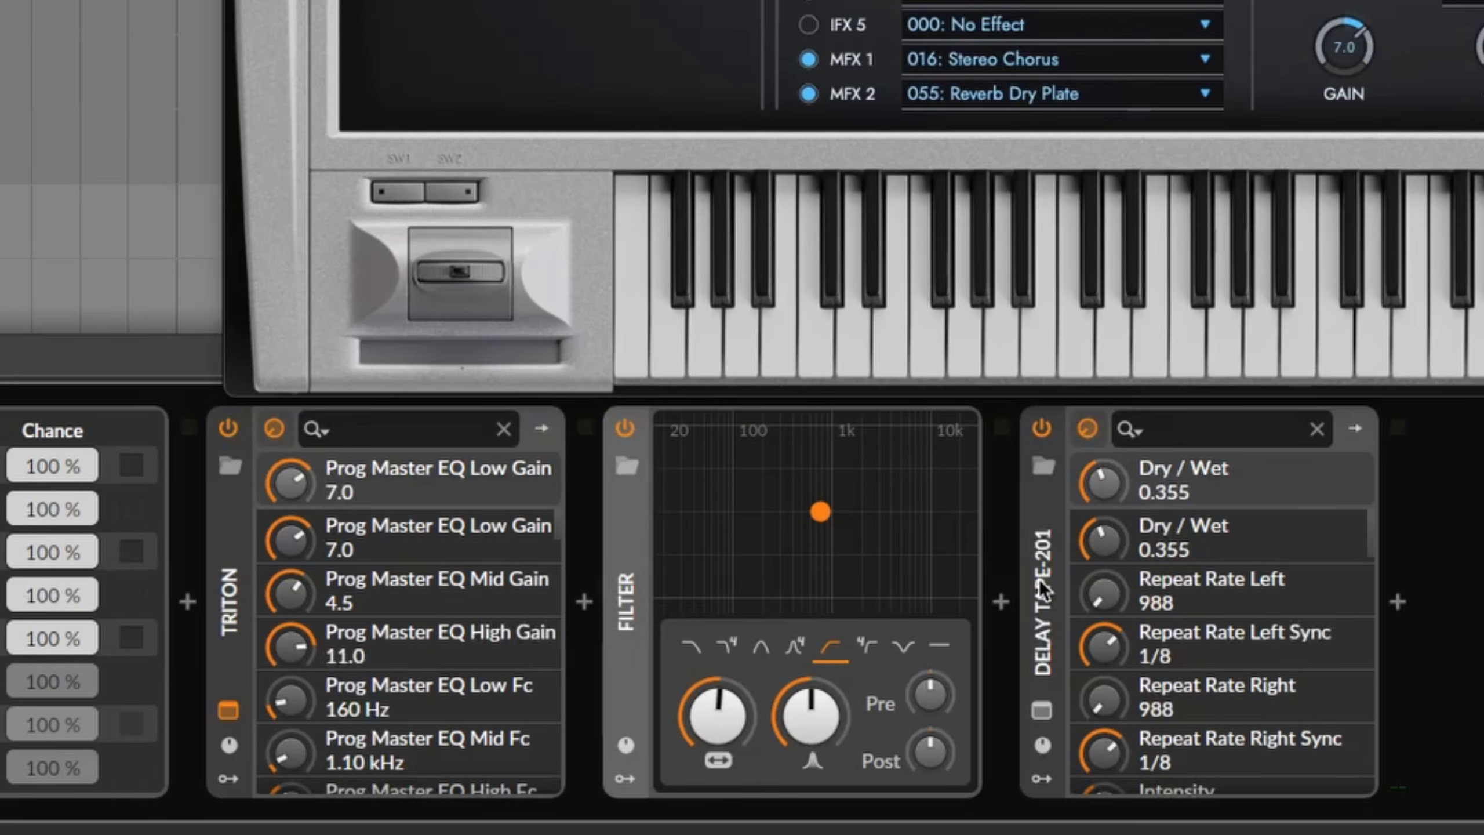
{"action": "left_click", "coordinate": [880, 625]}
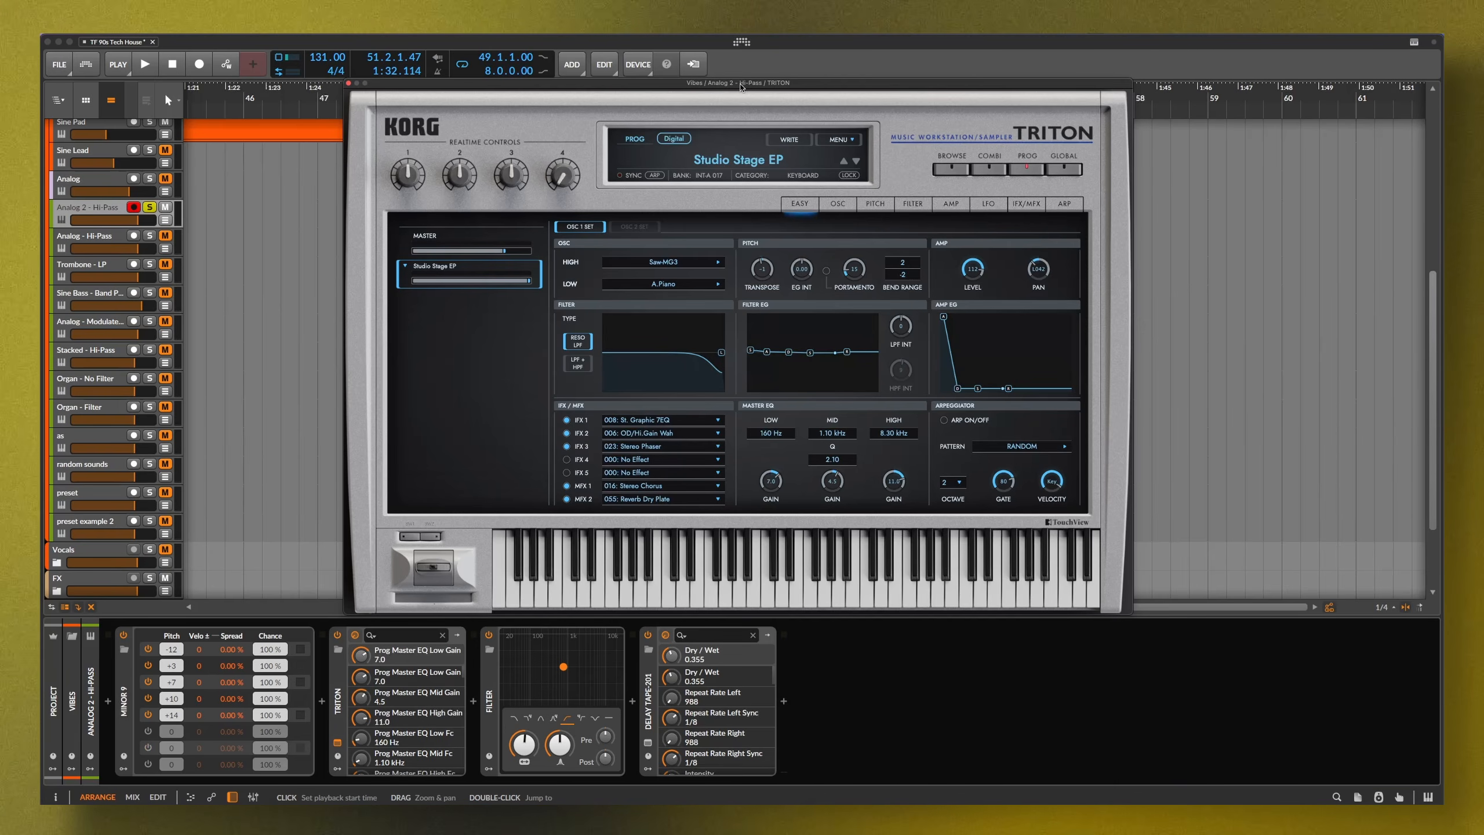
Unsolo Analog 2 - Hi-Pass during playback and open the Detuned-PWM high oscillator's sample browser
{"action": "key", "text": "space"}
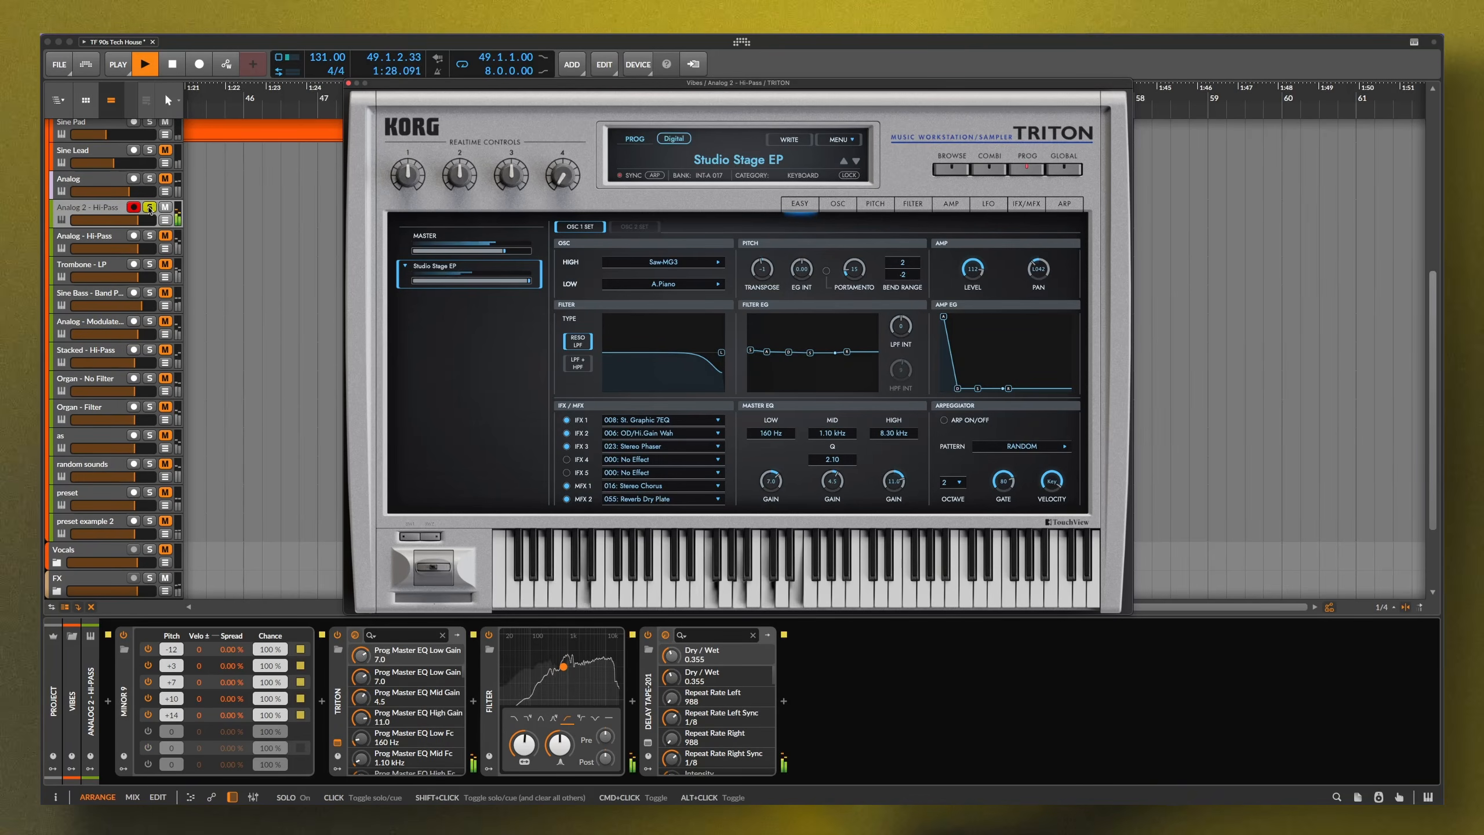
{"action": "left_click", "coordinate": [150, 207]}
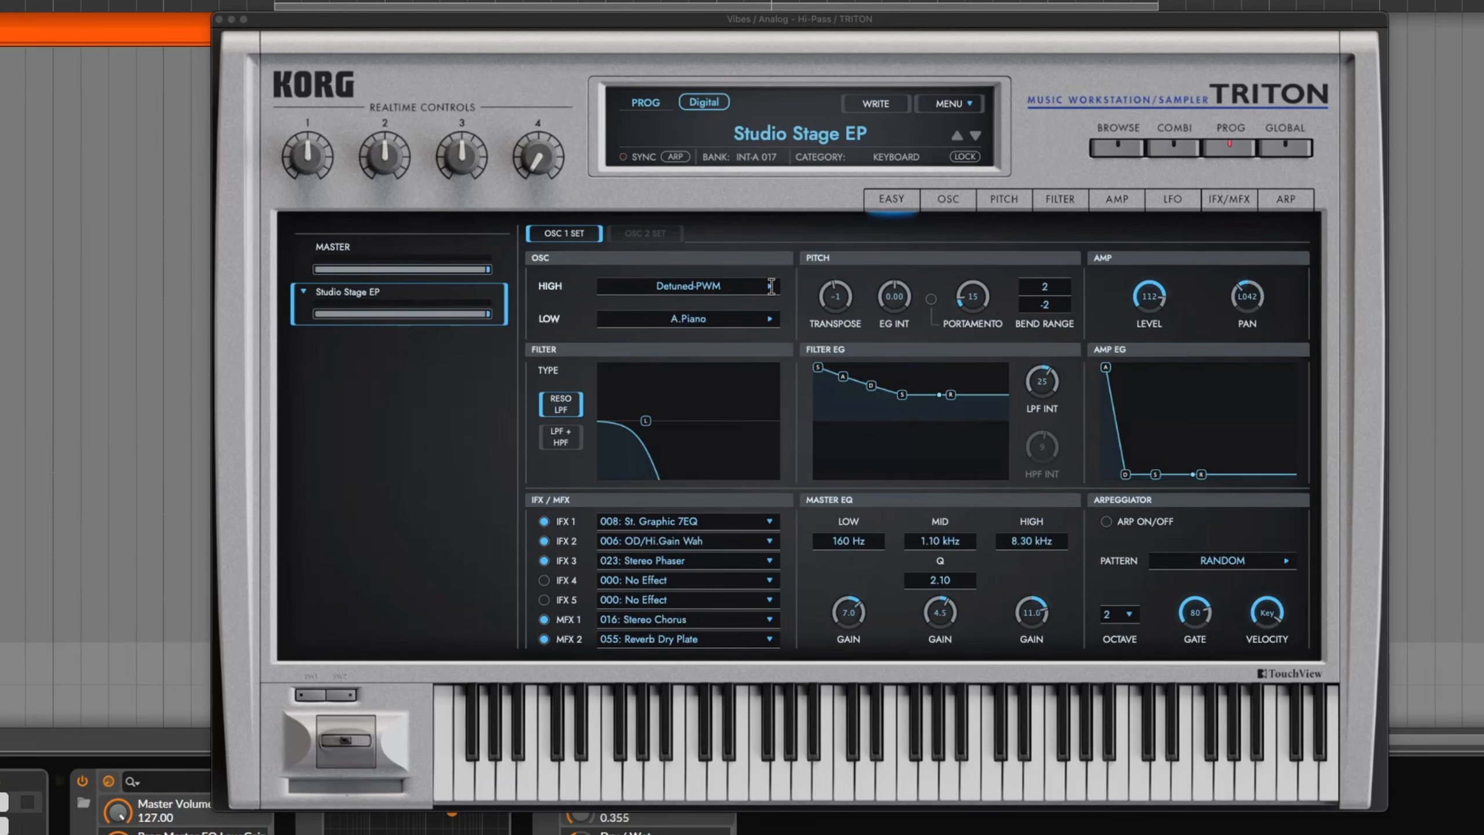
{"action": "left_click", "coordinate": [770, 287]}
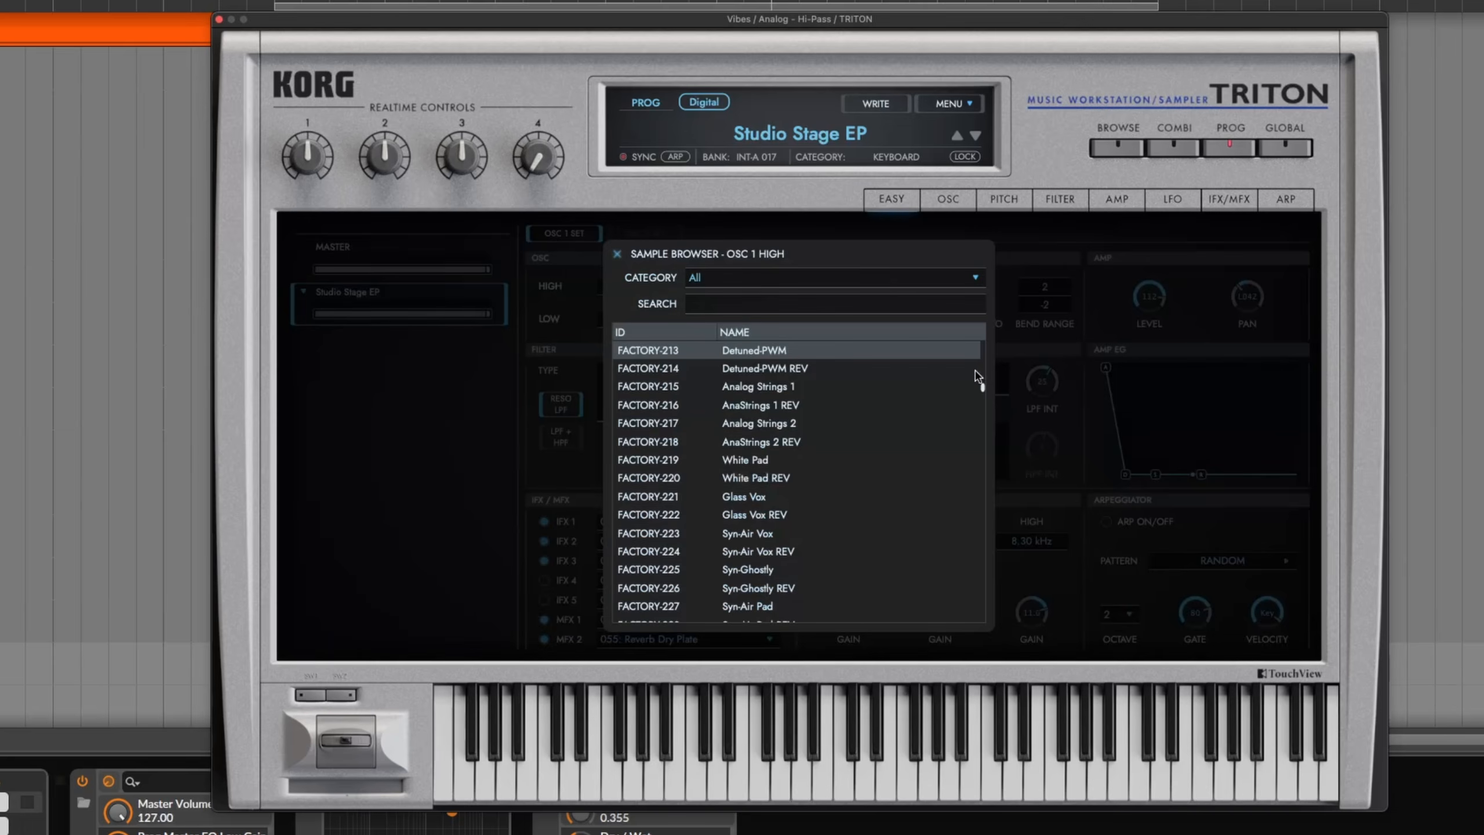
Show only Synth Wave samples, scroll the list, and close the browser keeping Detuned-PWM
{"action": "left_click", "coordinate": [890, 285]}
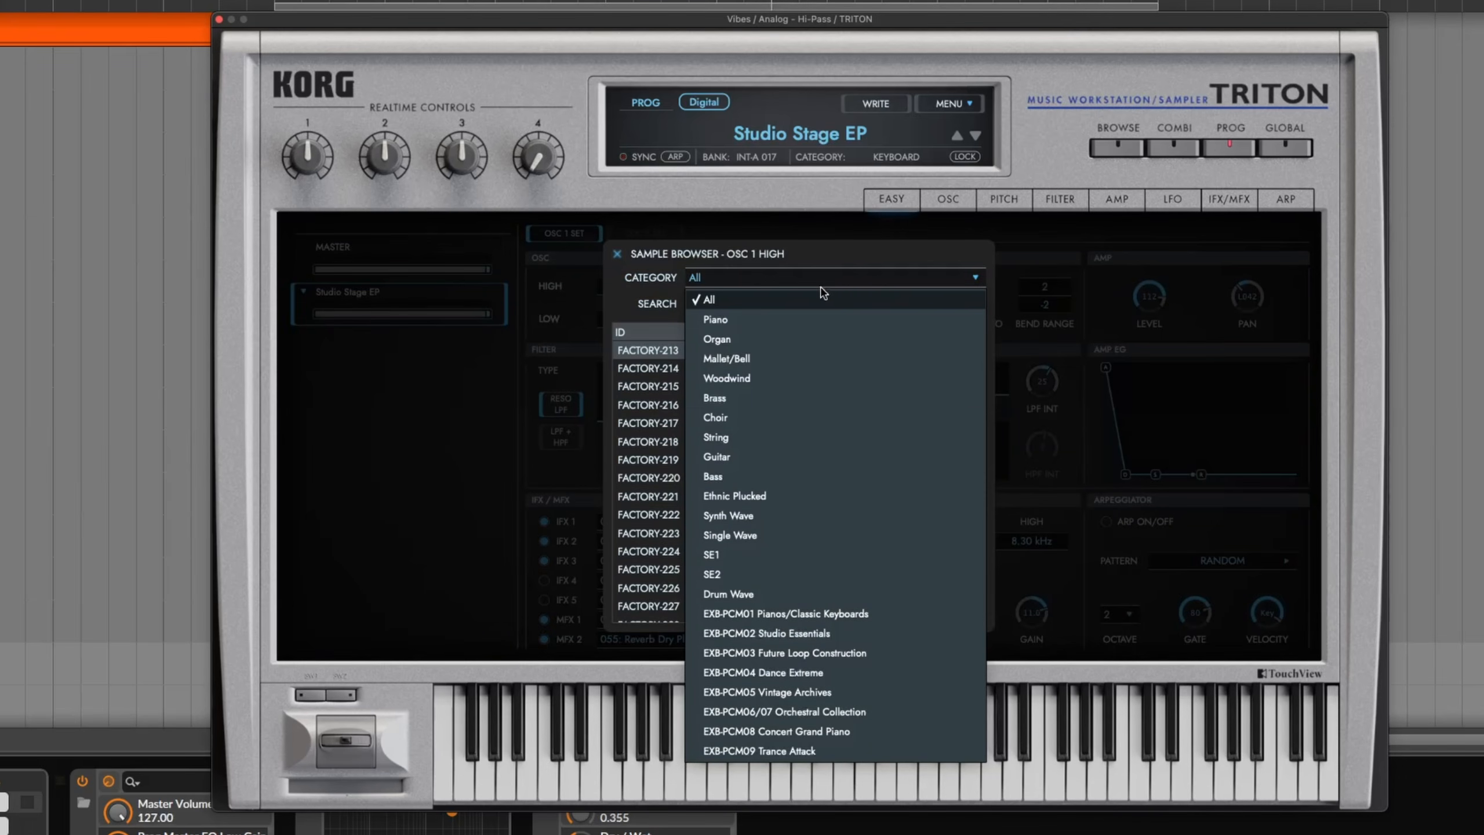
{"action": "left_click", "coordinate": [710, 516]}
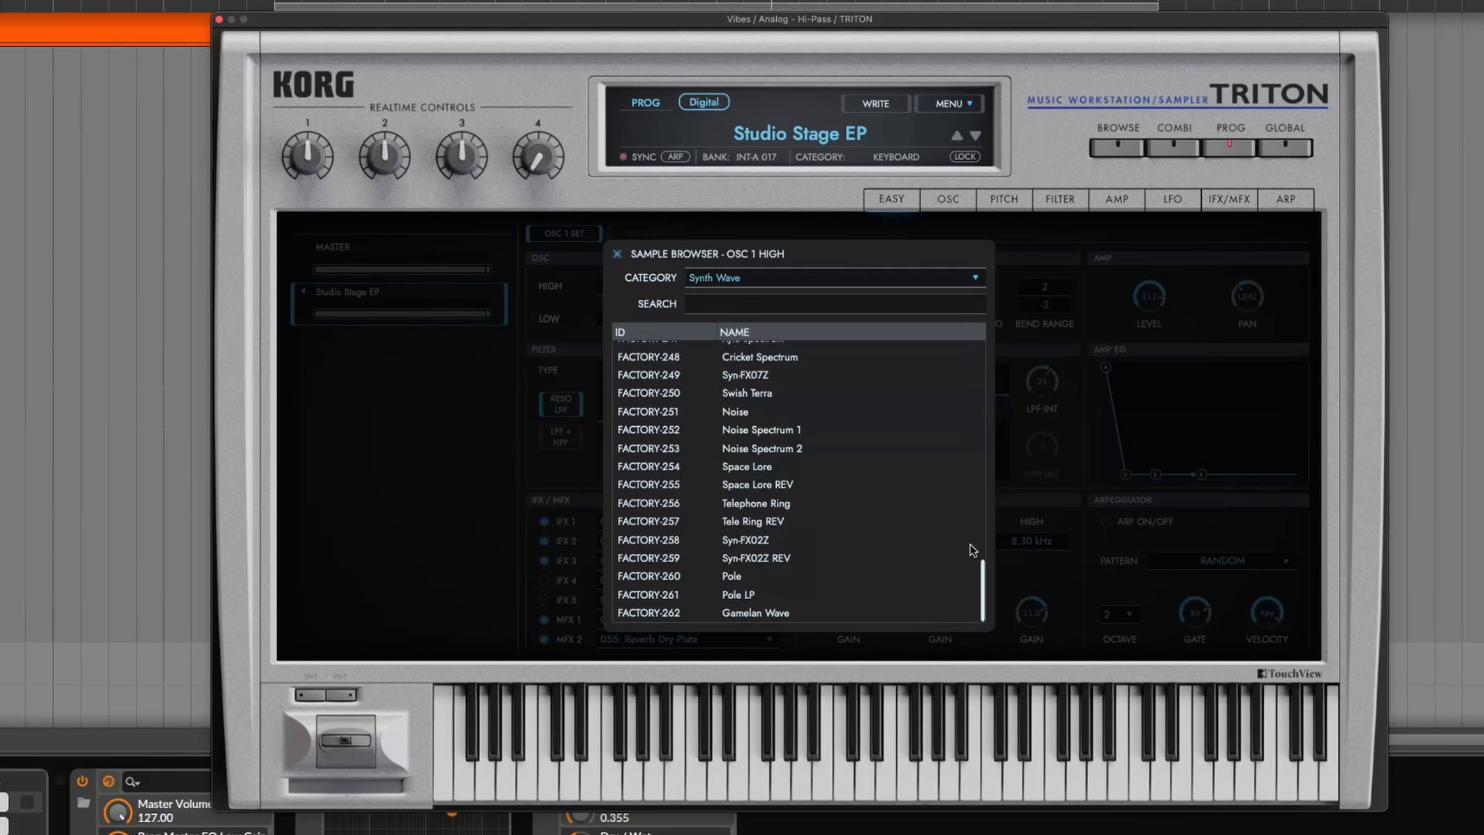
{"action": "left_click_drag", "start_coordinate": [984, 573], "coordinate": [987, 344]}
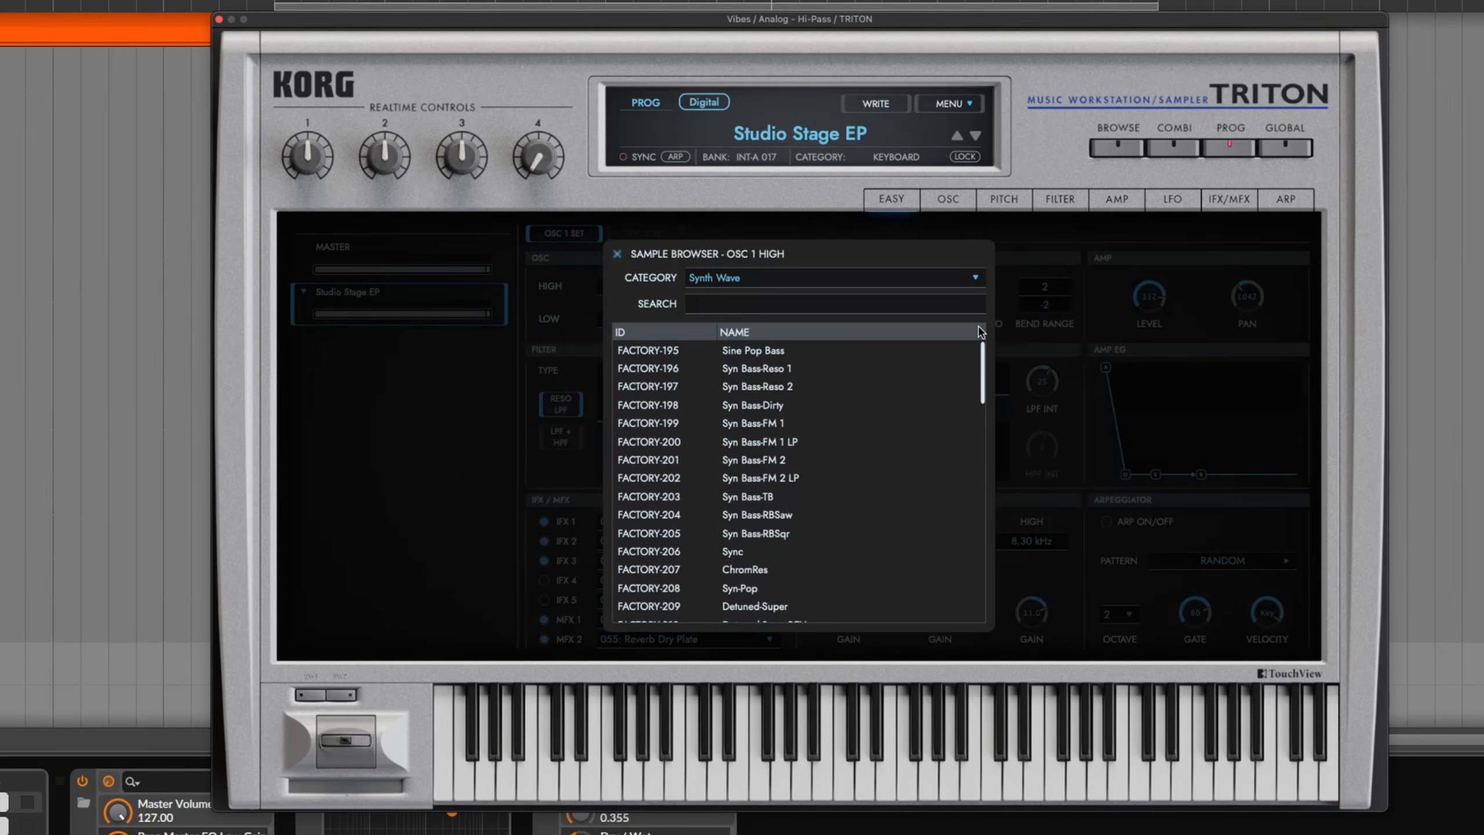
{"action": "left_click", "coordinate": [618, 255]}
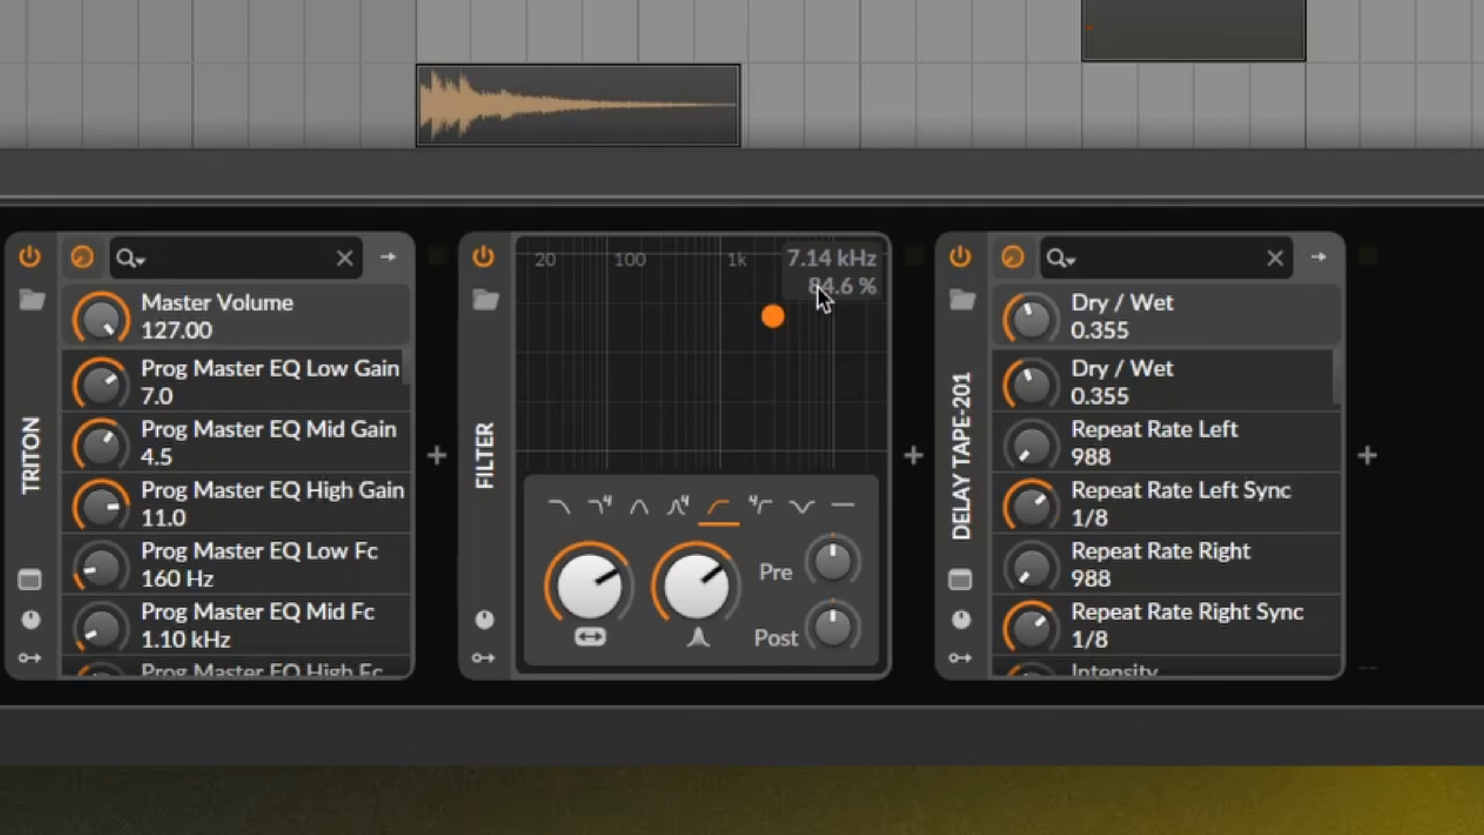
Unsolo and mute Analog 2 - Hi-Pass between short playbacks, then open Trombone - LP's Triton editor
{"action": "key", "text": "space"}
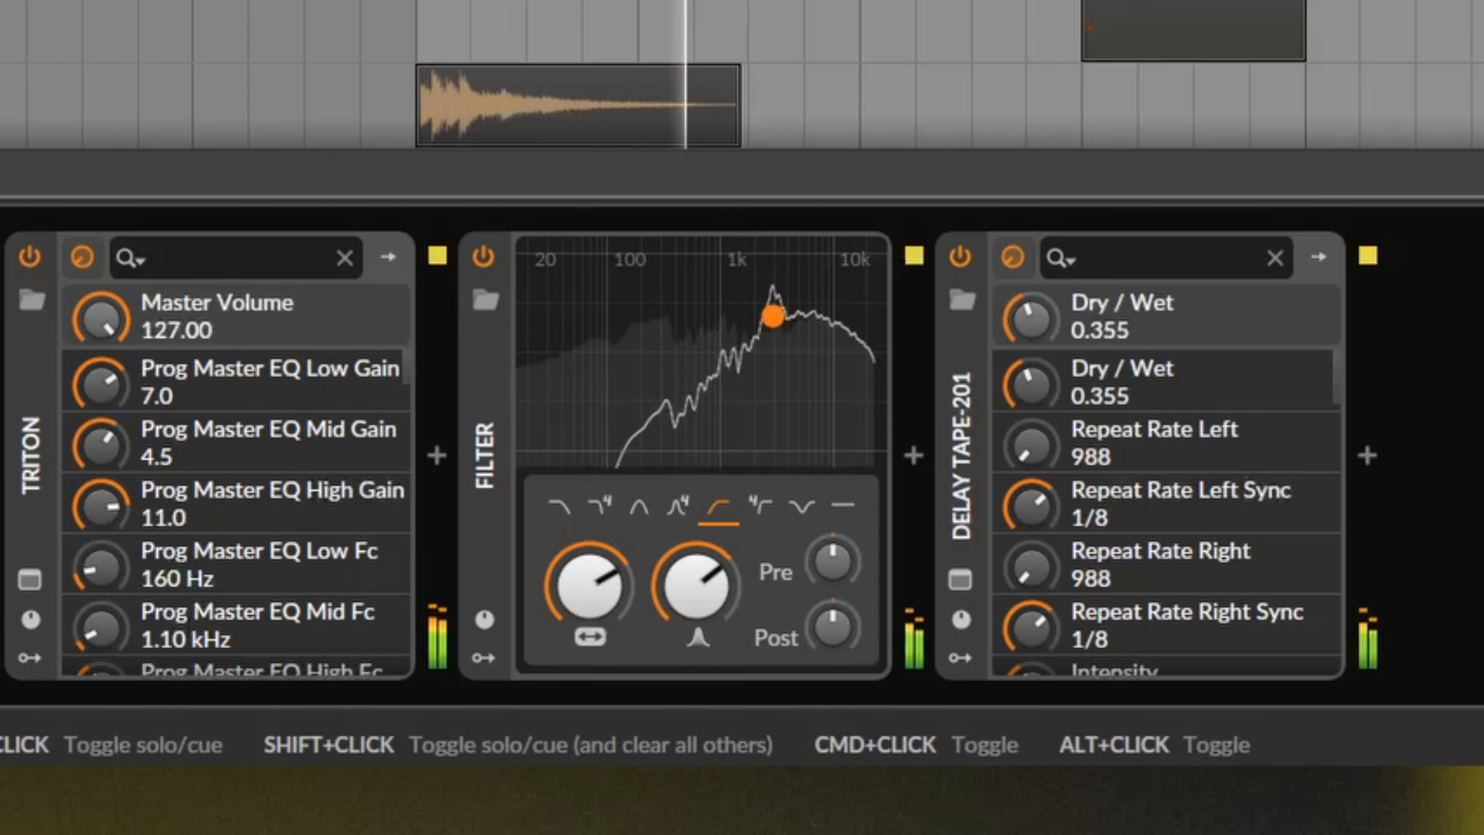
{"action": "key", "text": "space"}
{"action": "key", "text": "space"}
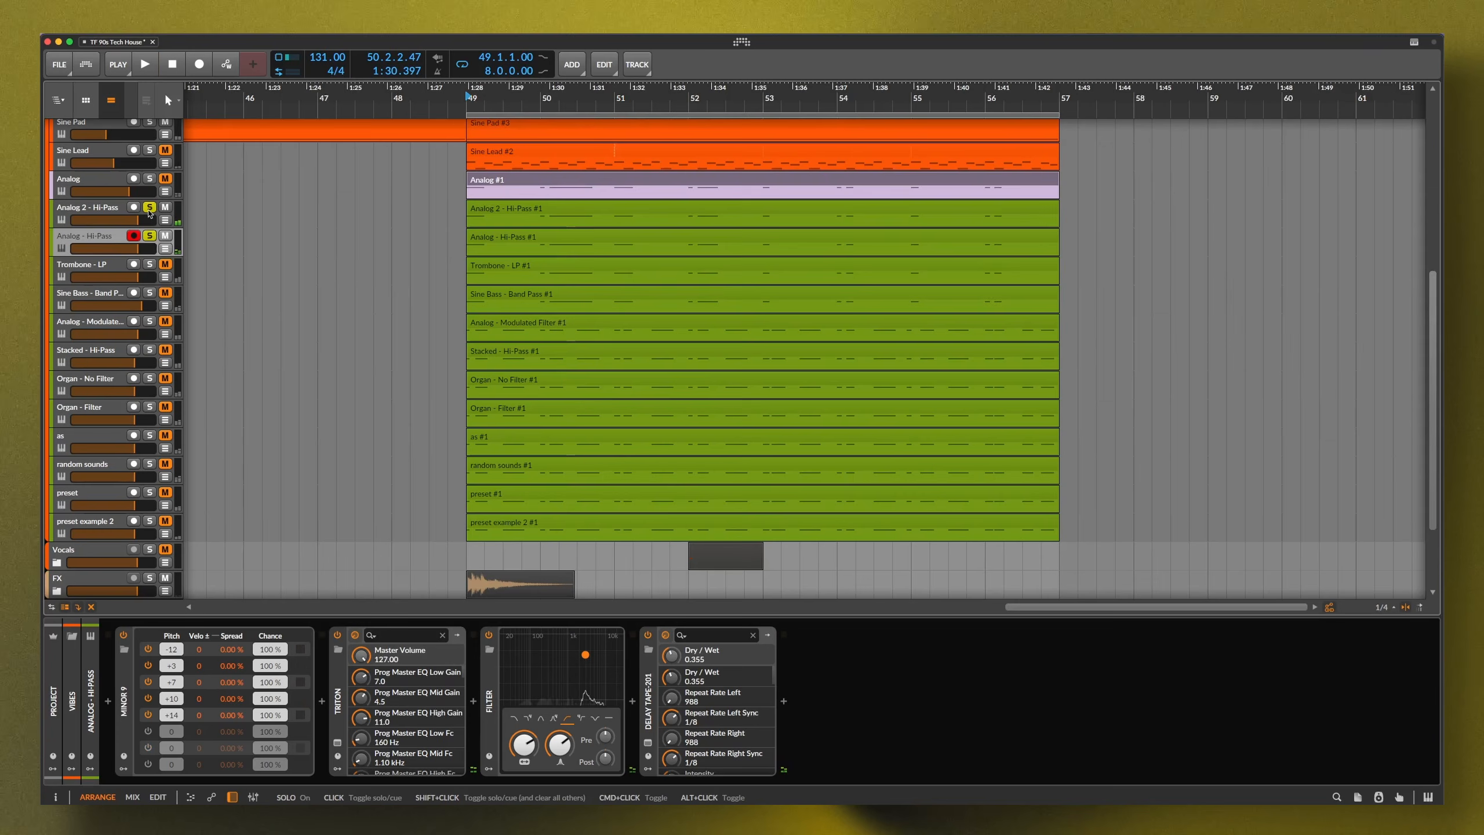
{"action": "left_click", "coordinate": [150, 209]}
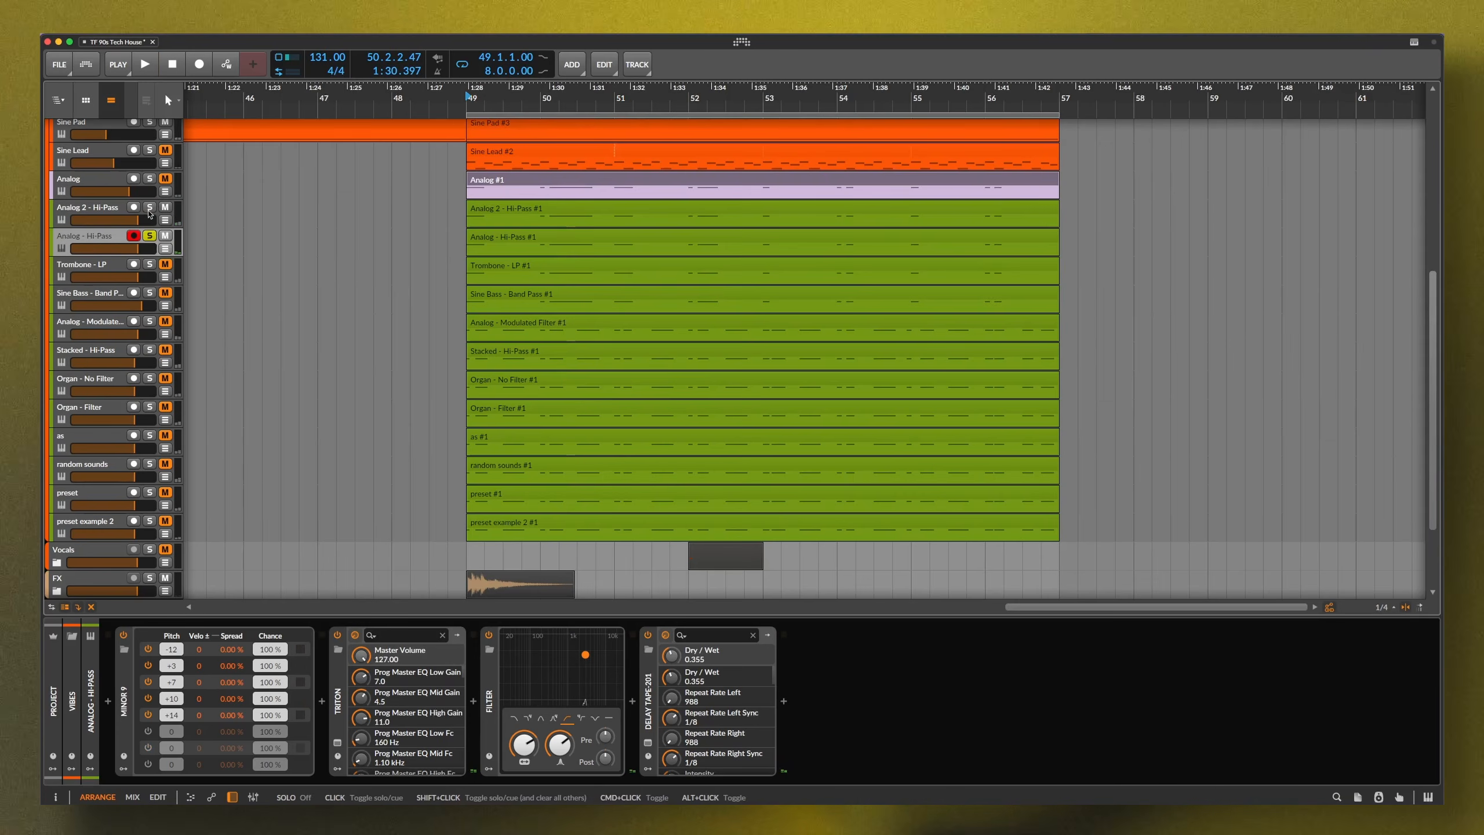
{"action": "left_click", "coordinate": [164, 208]}
{"action": "key", "text": "space"}
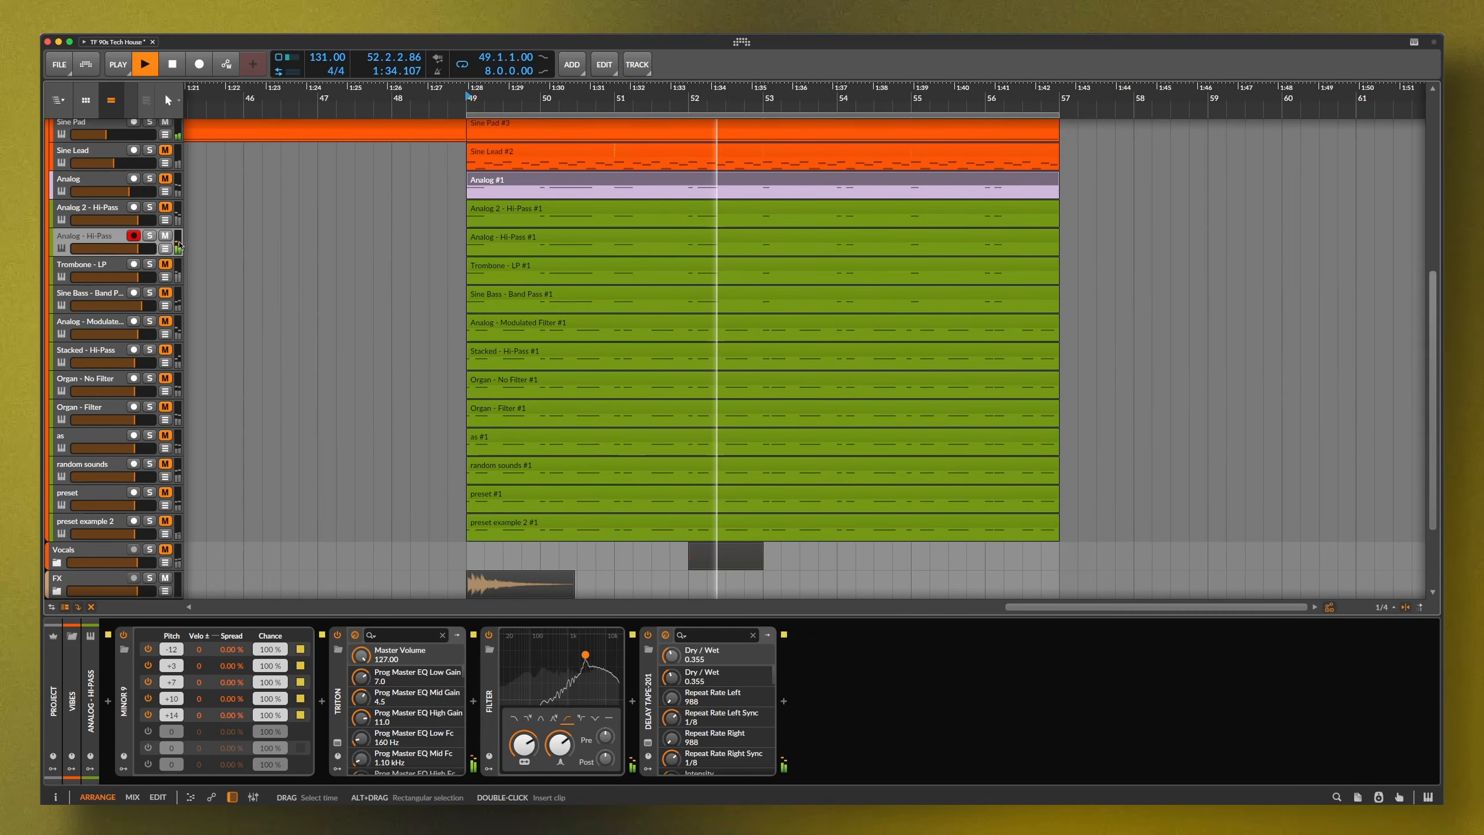
{"action": "key", "text": "space"}
{"action": "left_click", "coordinate": [338, 743]}
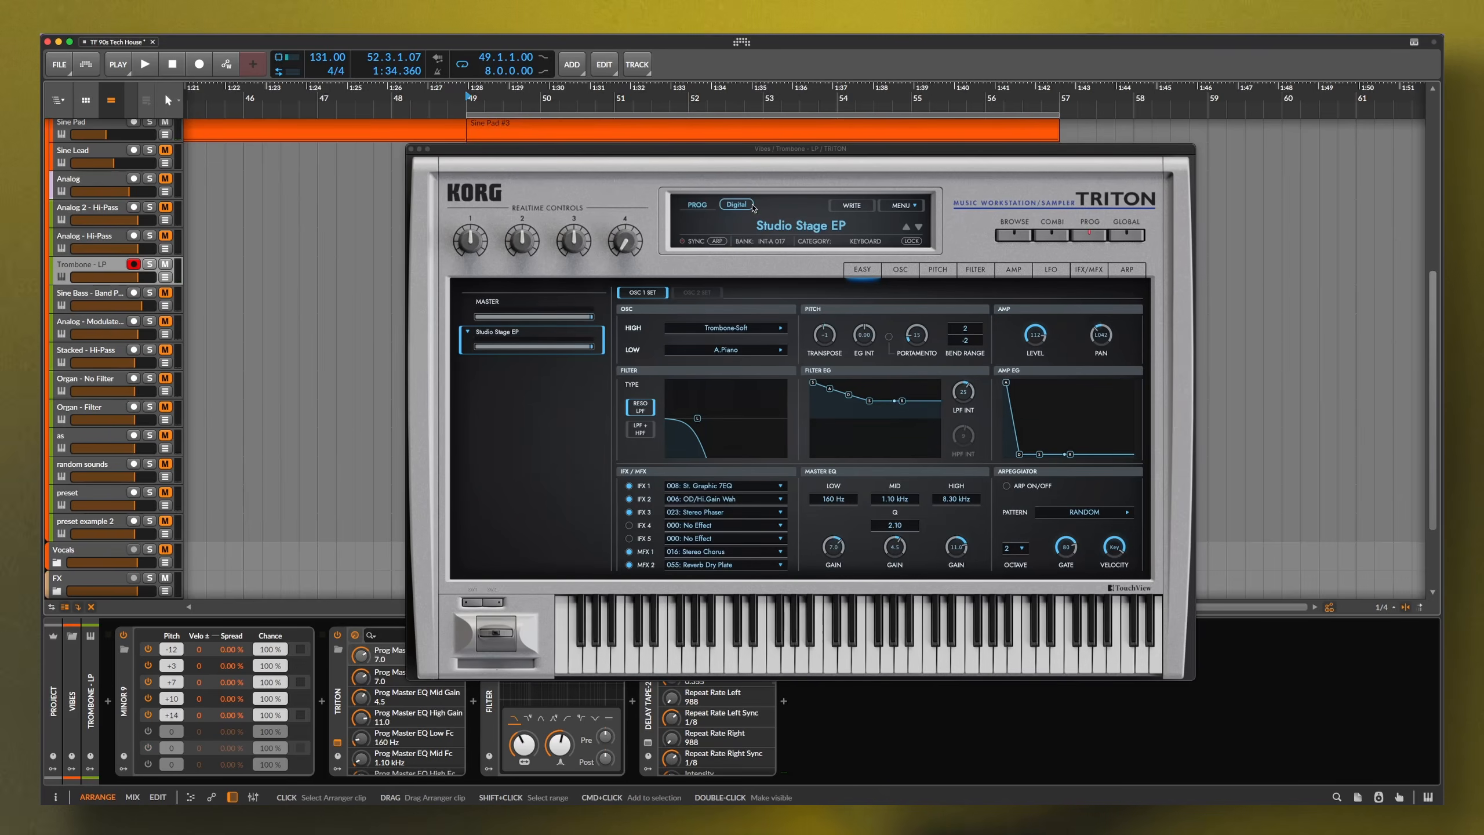
Solo Trombone - LP during playback and bypass its Delay Tape-201 and Minor 9 devices
{"action": "left_click_drag", "start_coordinate": [786, 157], "coordinate": [765, 119]}
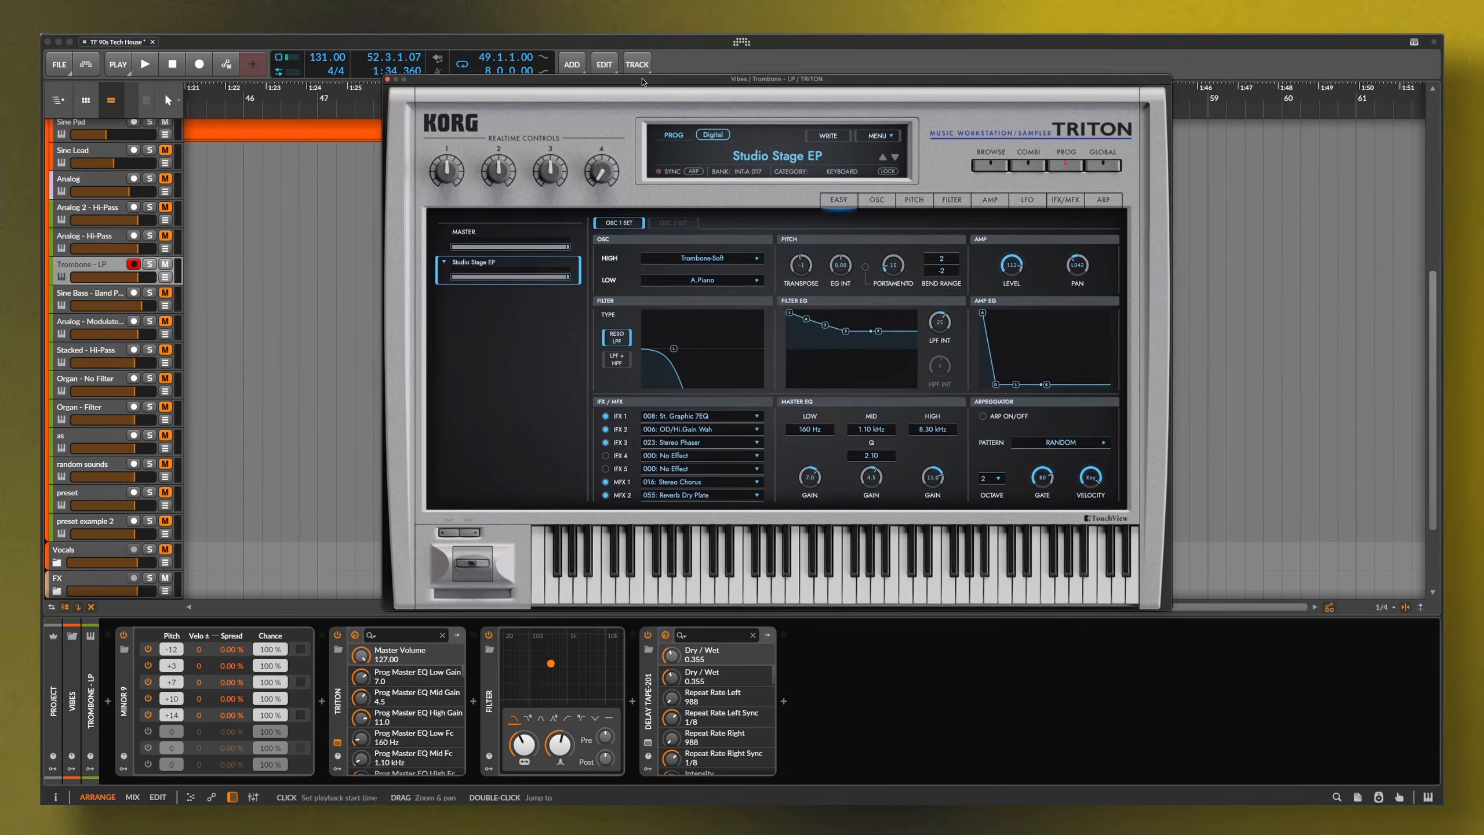
{"action": "left_click", "coordinate": [149, 264]}
{"action": "key", "text": "space"}
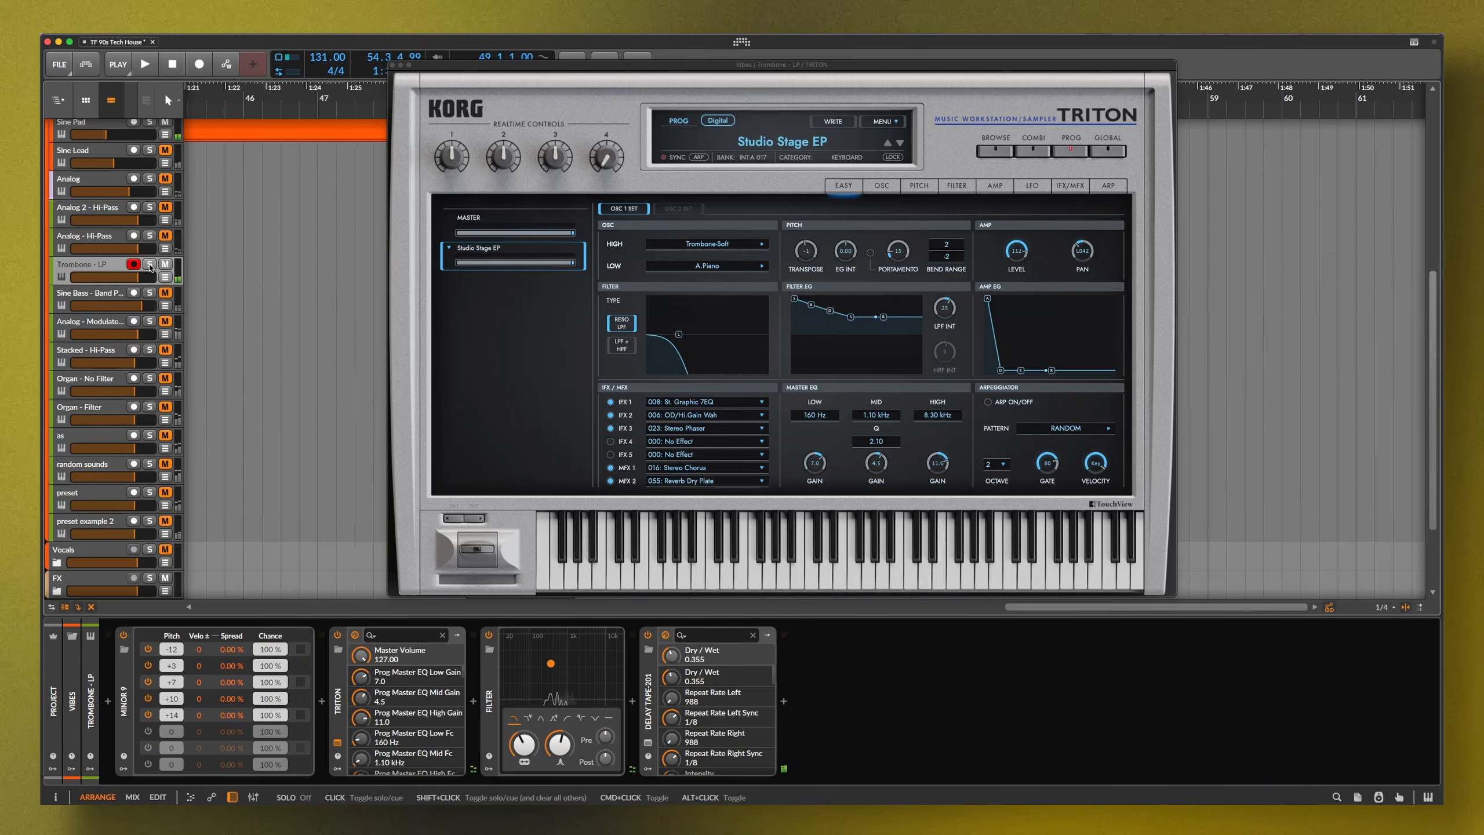
{"action": "left_click", "coordinate": [339, 635]}
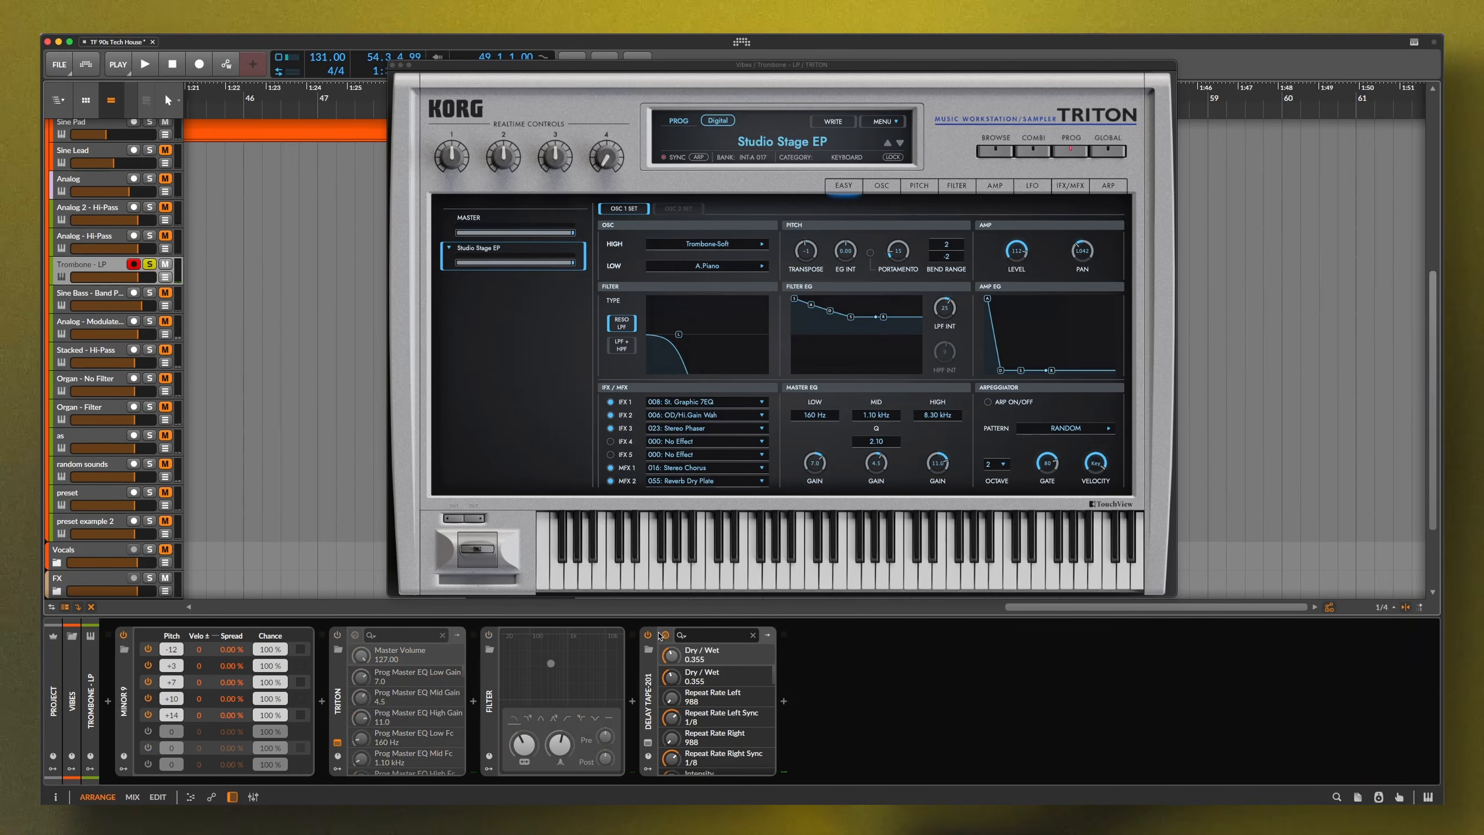
{"action": "left_click", "coordinate": [649, 636]}
{"action": "left_click", "coordinate": [125, 636]}
{"action": "left_click", "coordinate": [338, 635]}
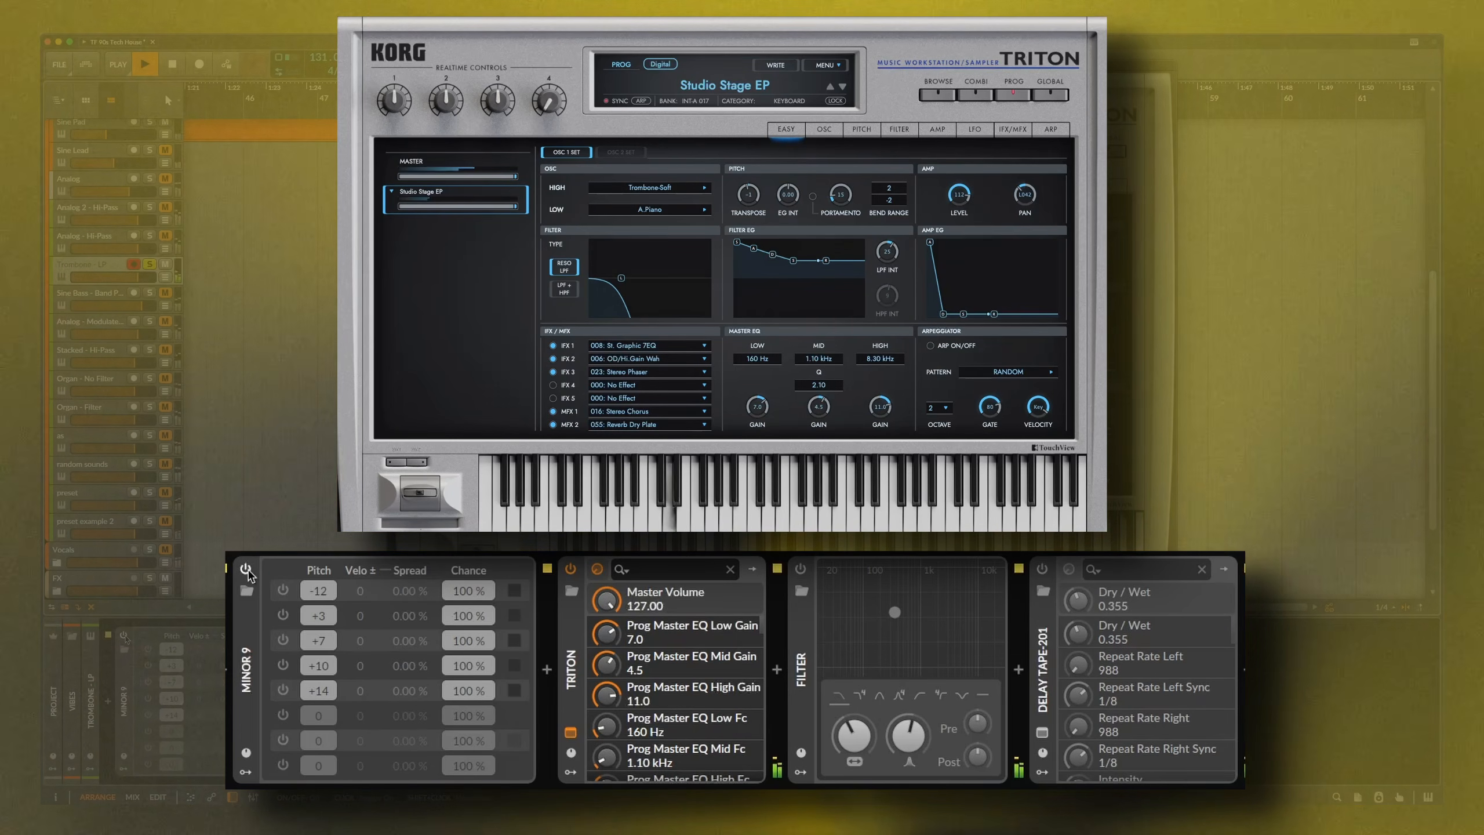
Switch the Minor 9, Delay Tape-201 and Filter devices on Trombone - LP back on
{"action": "left_click", "coordinate": [125, 636]}
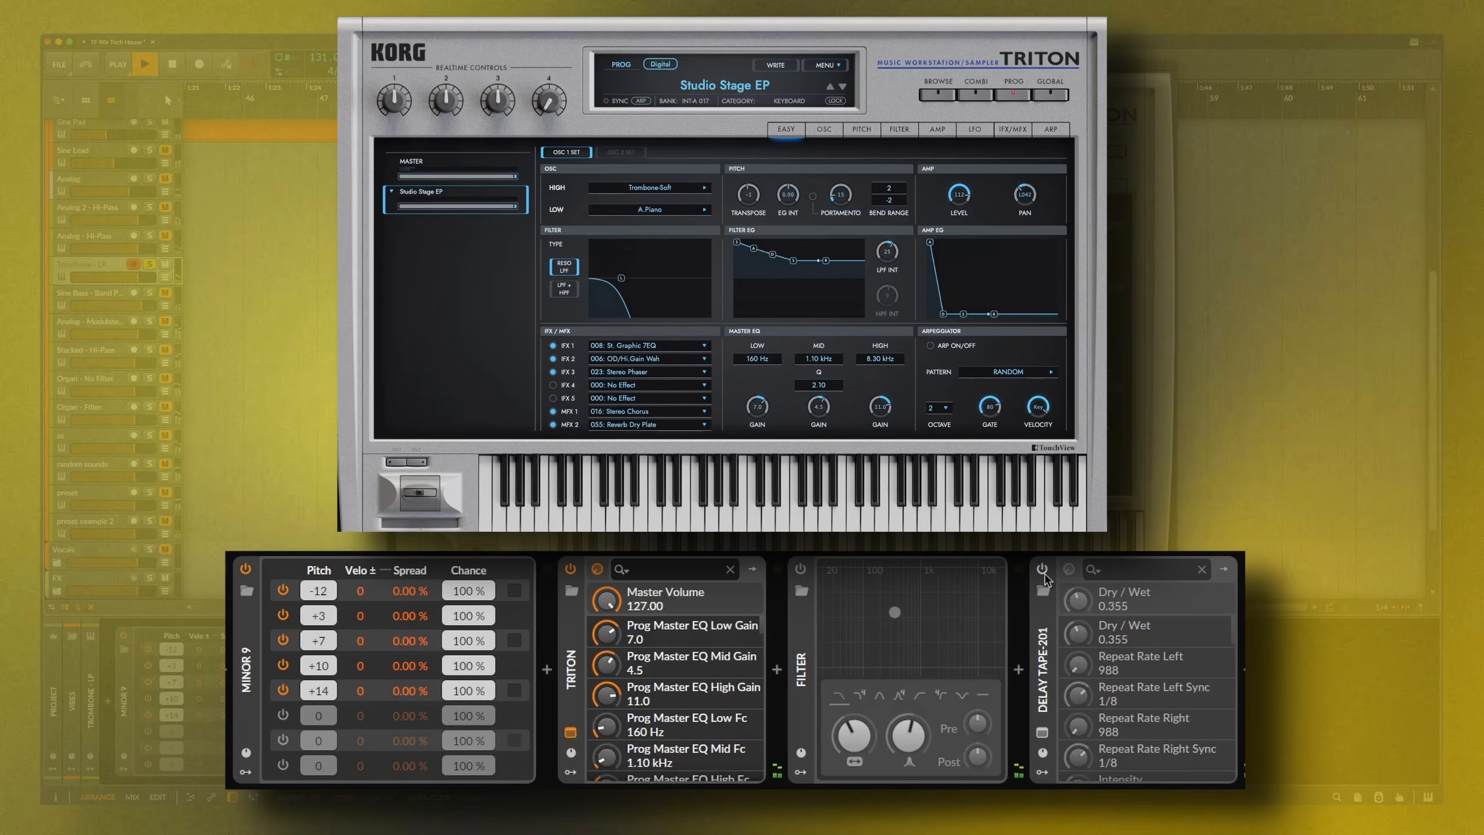
{"action": "left_click", "coordinate": [1042, 570]}
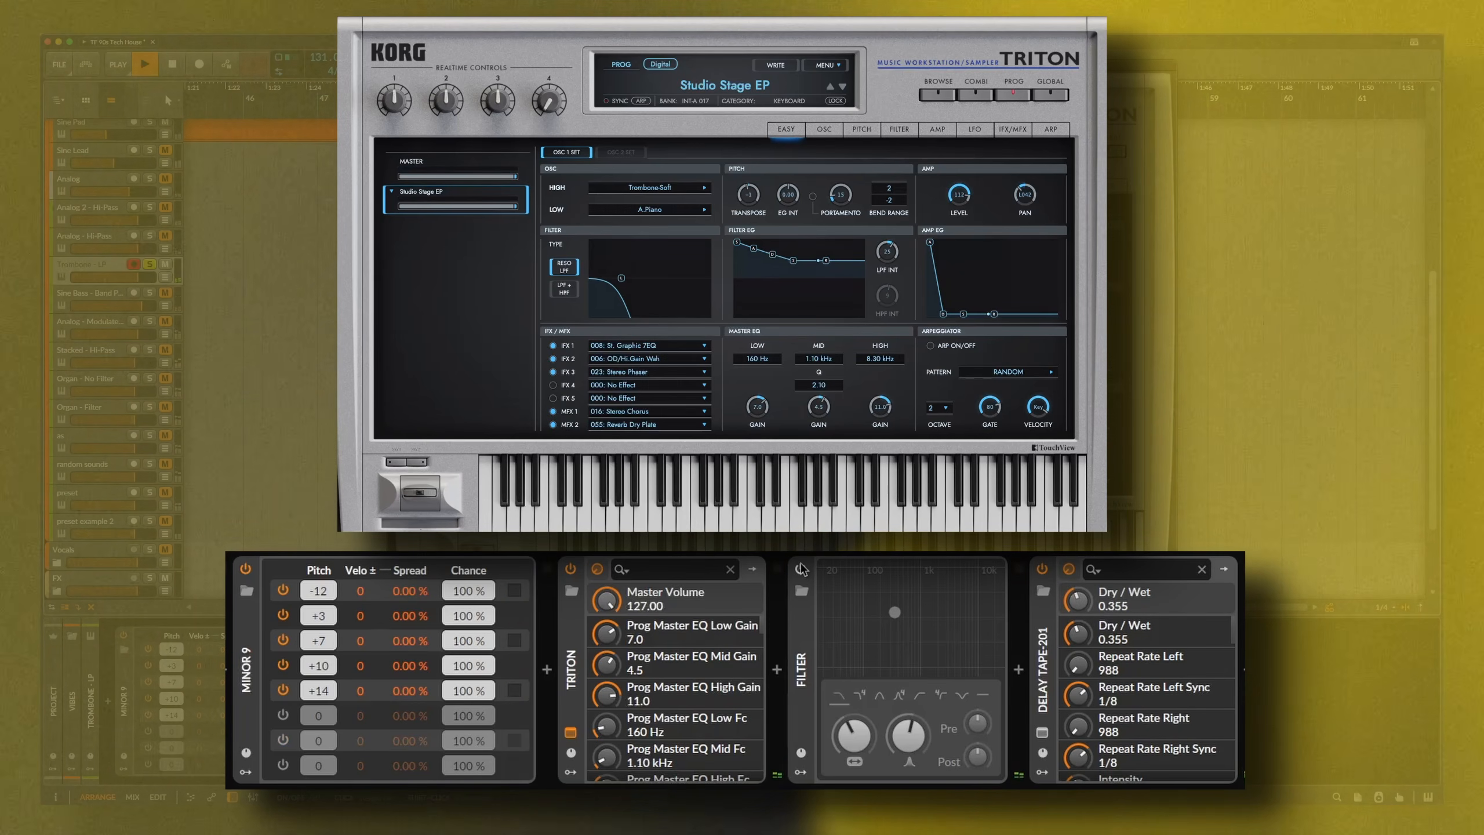
{"action": "left_click", "coordinate": [800, 572]}
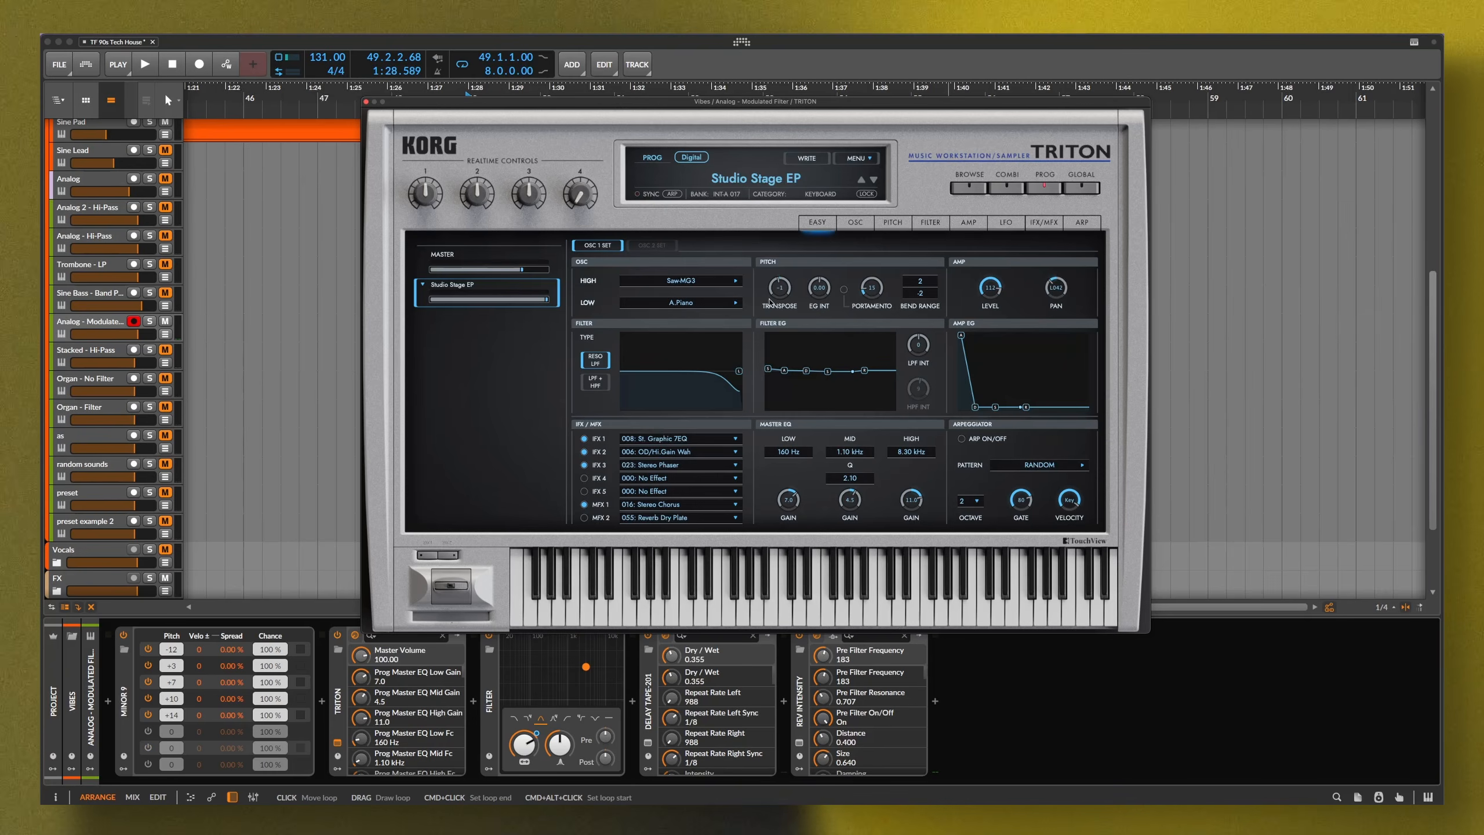
Close the Triton window and select the Filter device to reveal its Filter Freq automation lane
{"action": "left_click", "coordinate": [366, 103]}
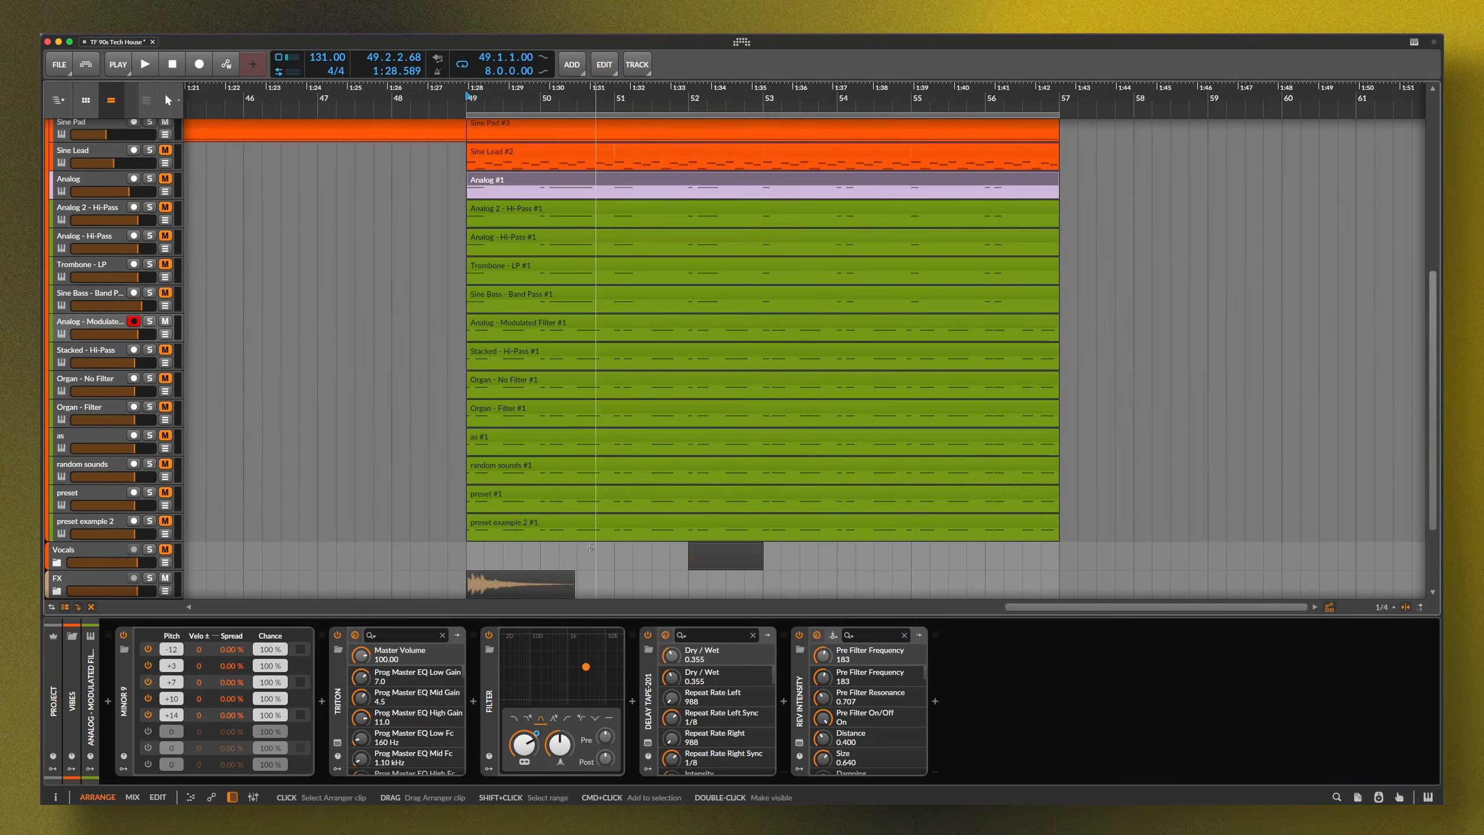
{"action": "left_click", "coordinate": [489, 709]}
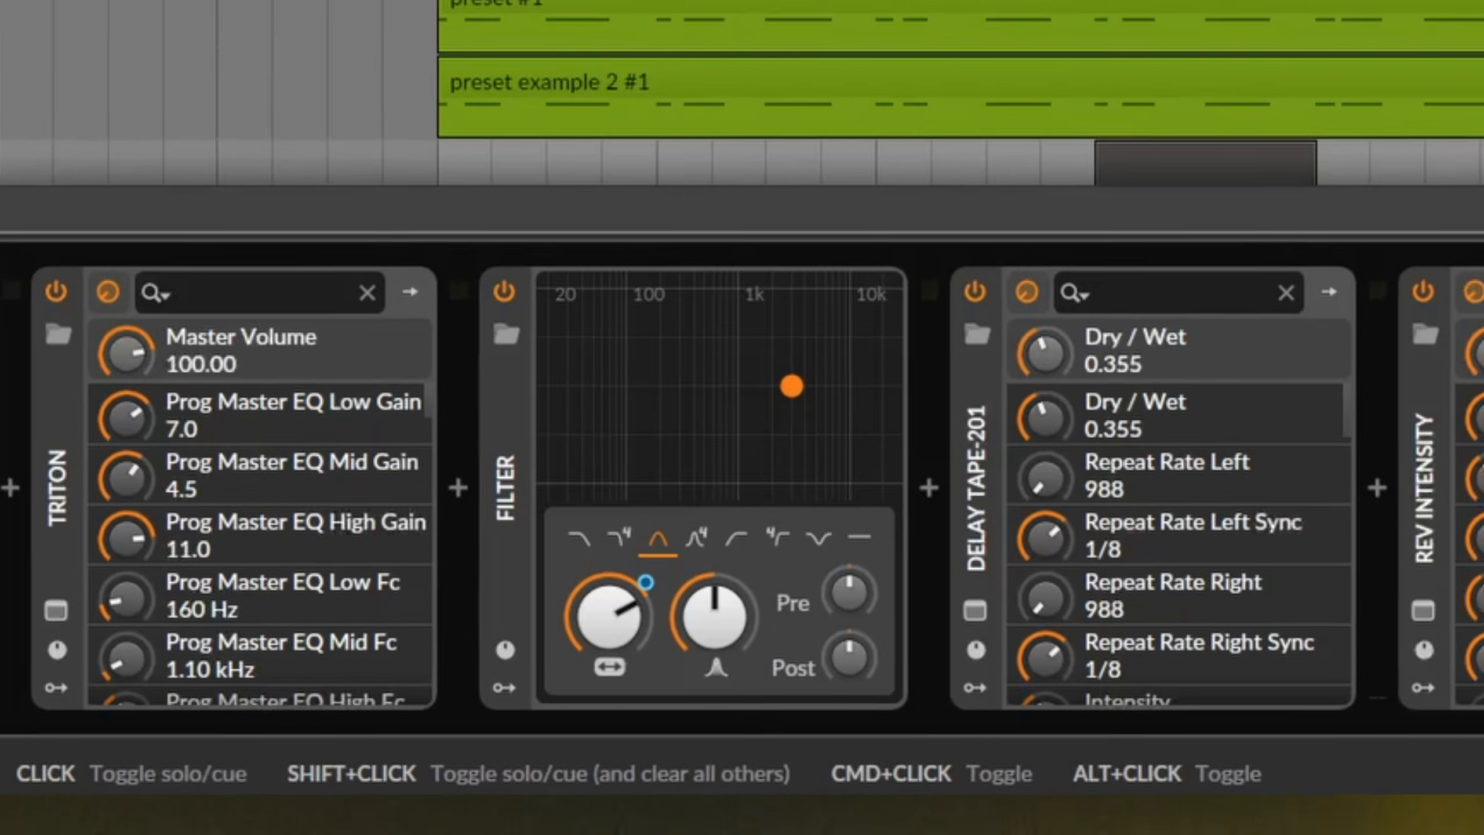
Audition the filter automation, then bring up the Stacked - Hi-Pass track's Triton showing Studio Stage EP
{"action": "key", "text": "space"}
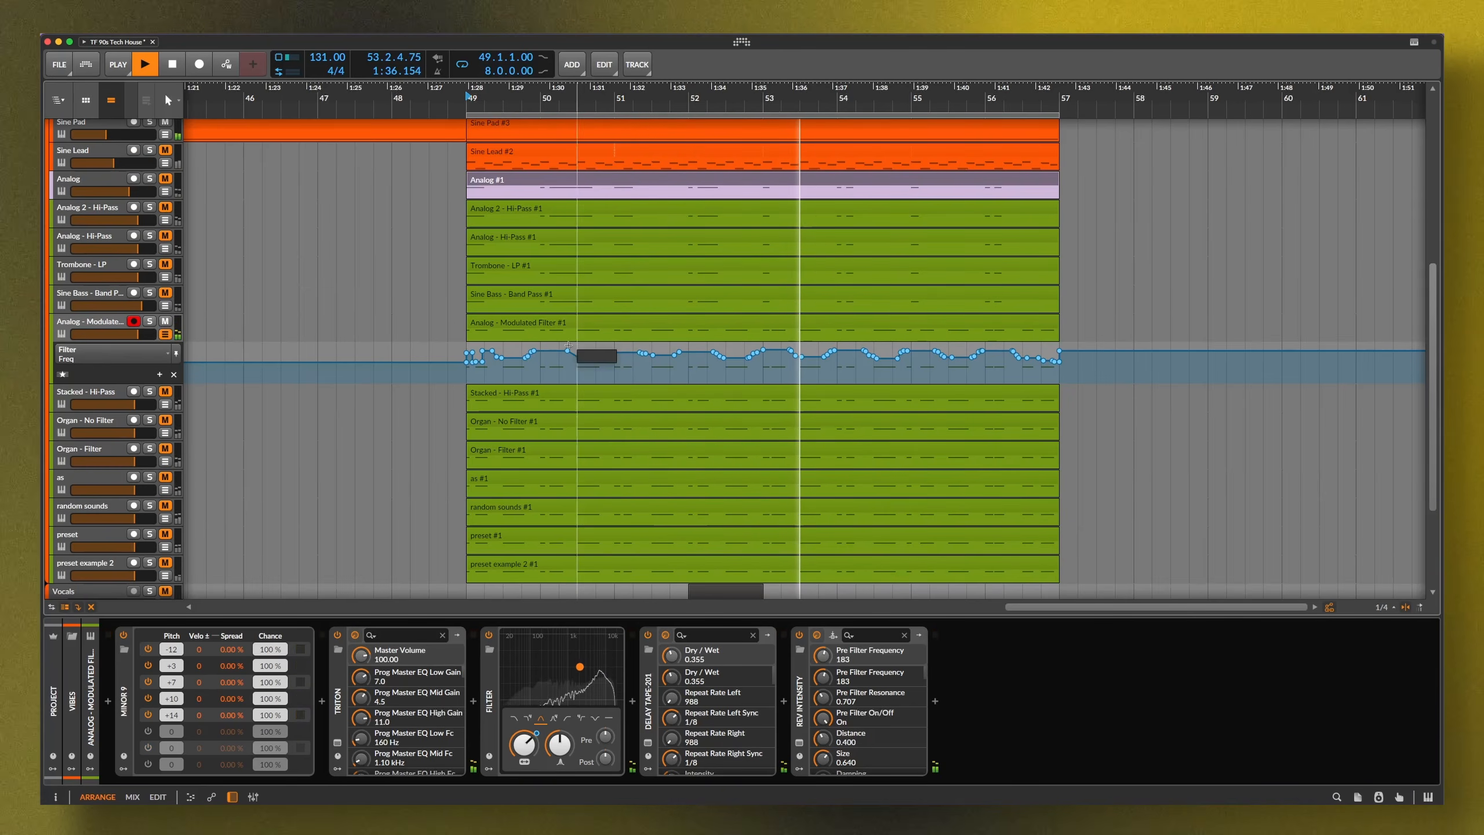
{"action": "key", "text": "space"}
{"action": "left_click", "coordinate": [165, 322]}
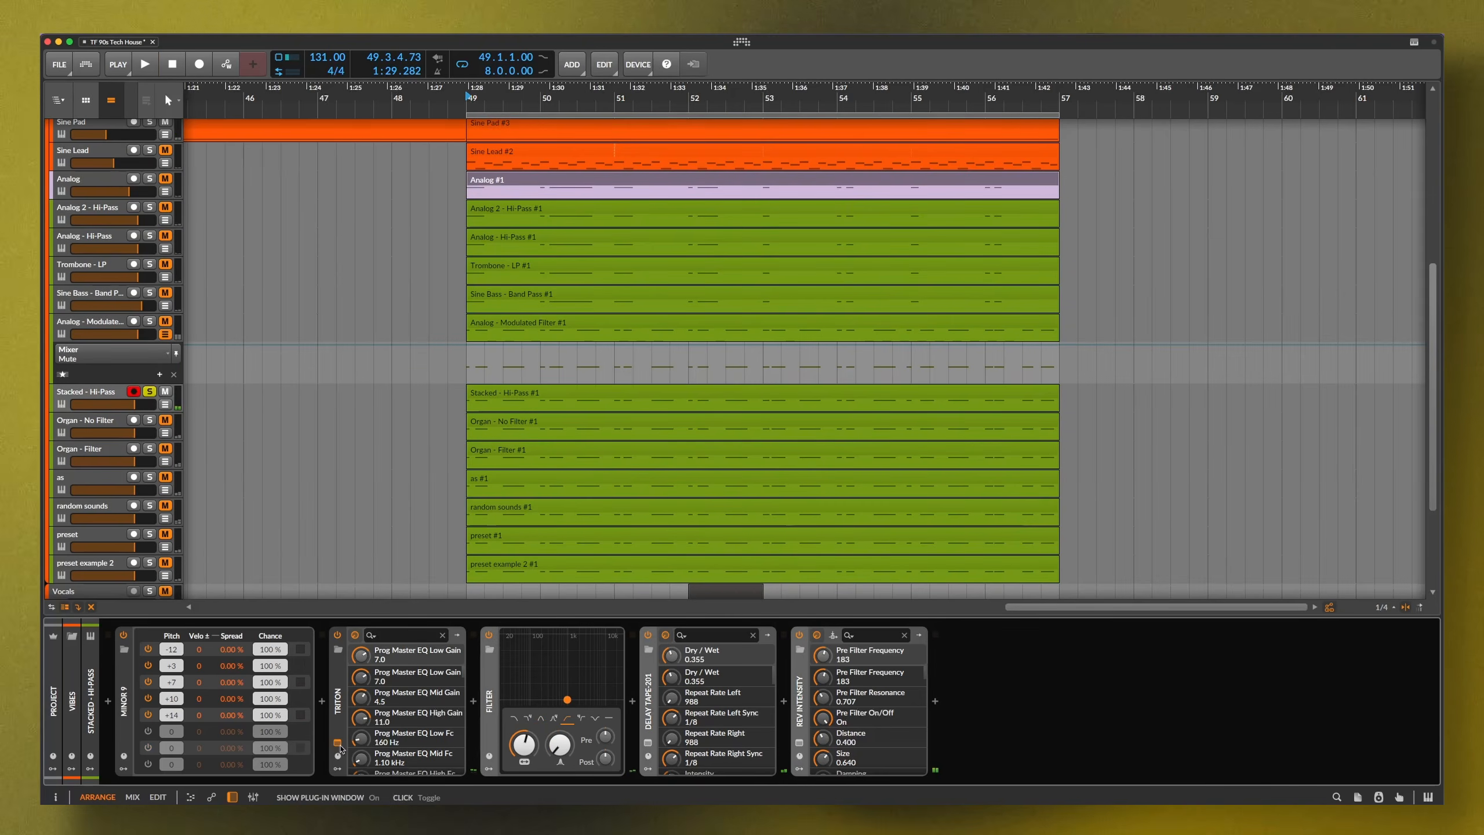
{"action": "left_click", "coordinate": [338, 743]}
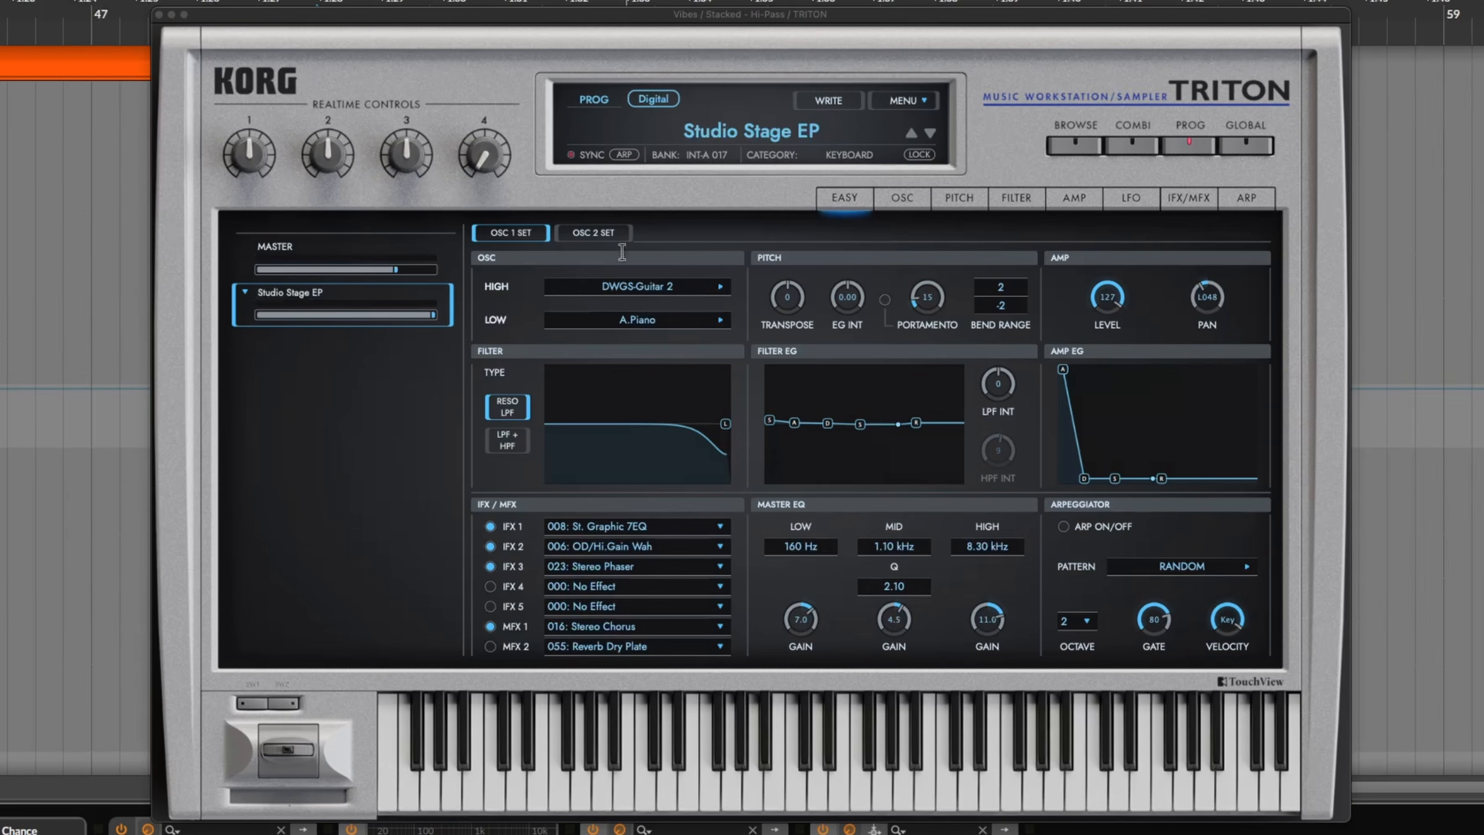
View the Triton's OSC 2 settings, then play Stacked - Hi-Pass soloed from bar 49
{"action": "left_click", "coordinate": [608, 234]}
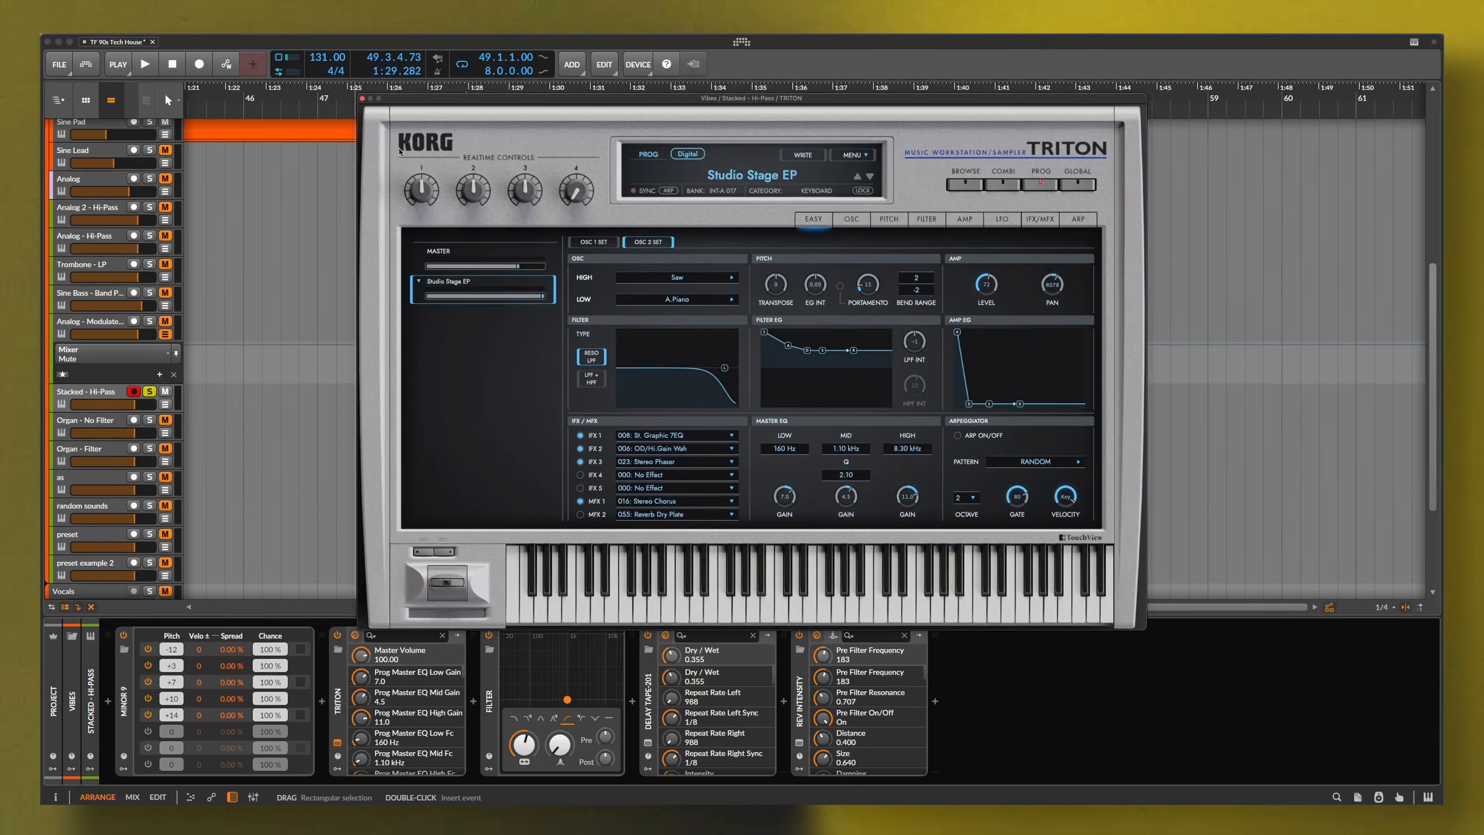
{"action": "left_click", "coordinate": [490, 691]}
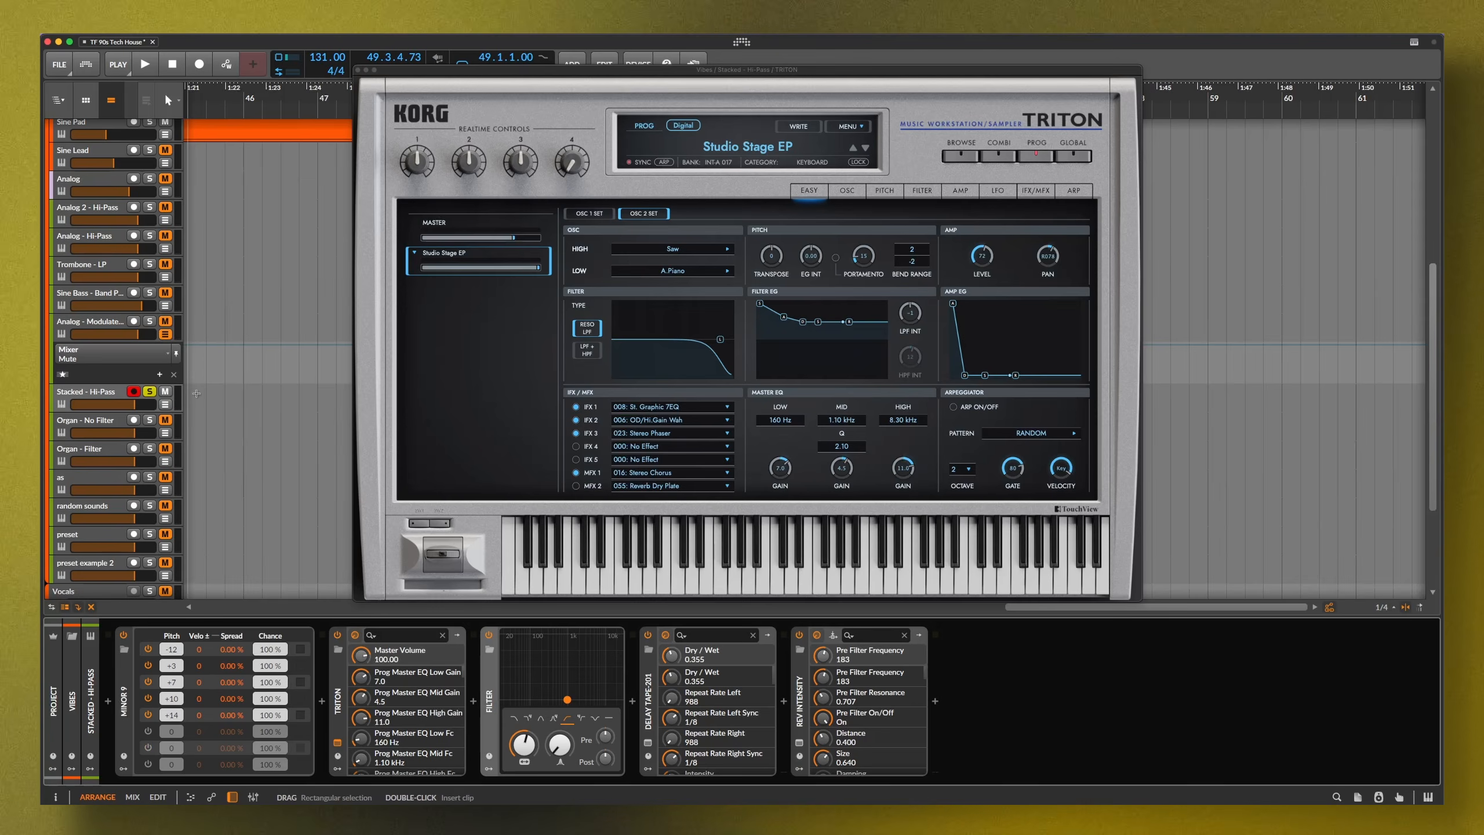
{"action": "key", "text": "space"}
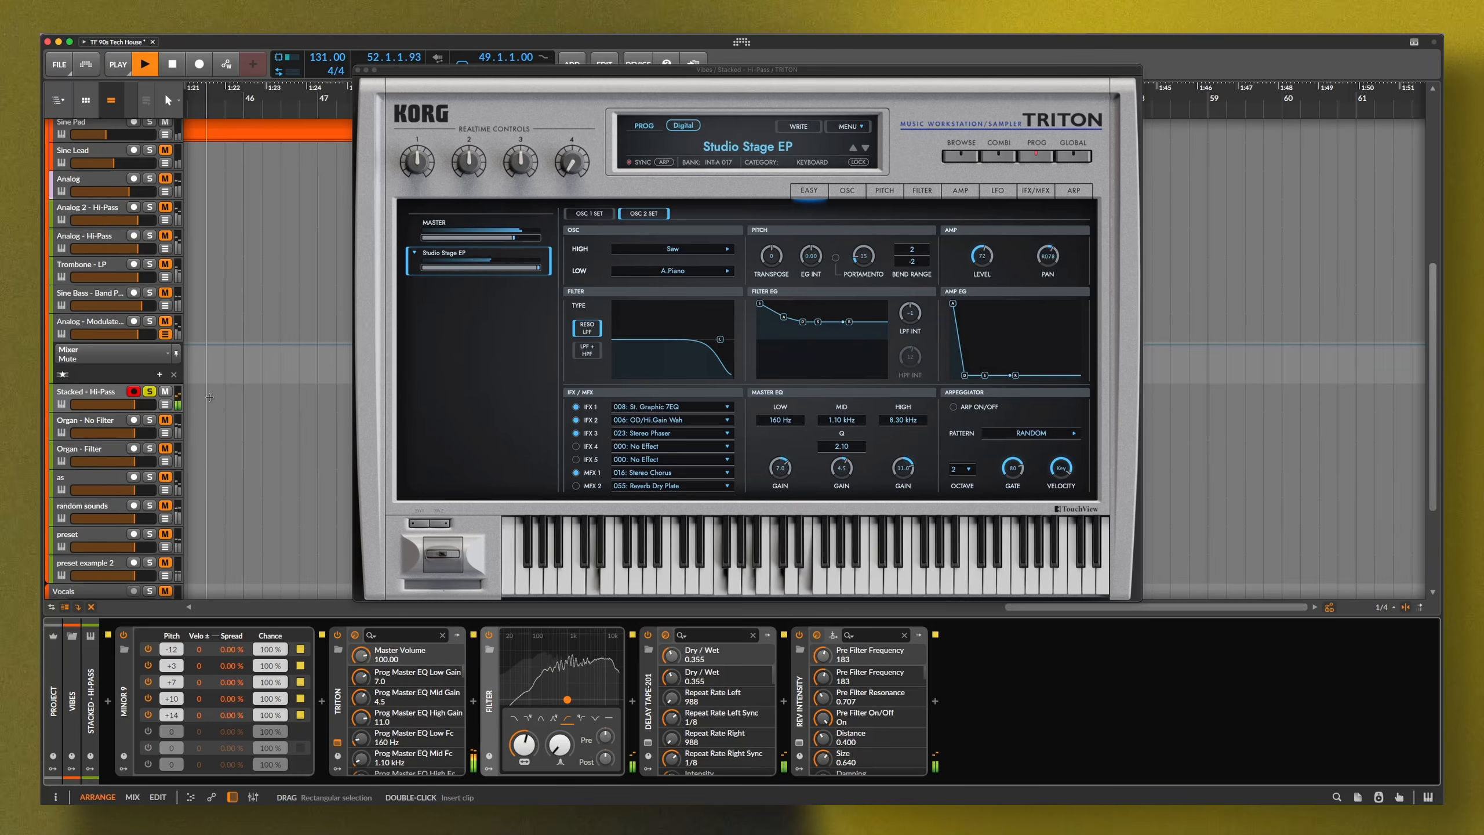
{"action": "key", "text": "space"}
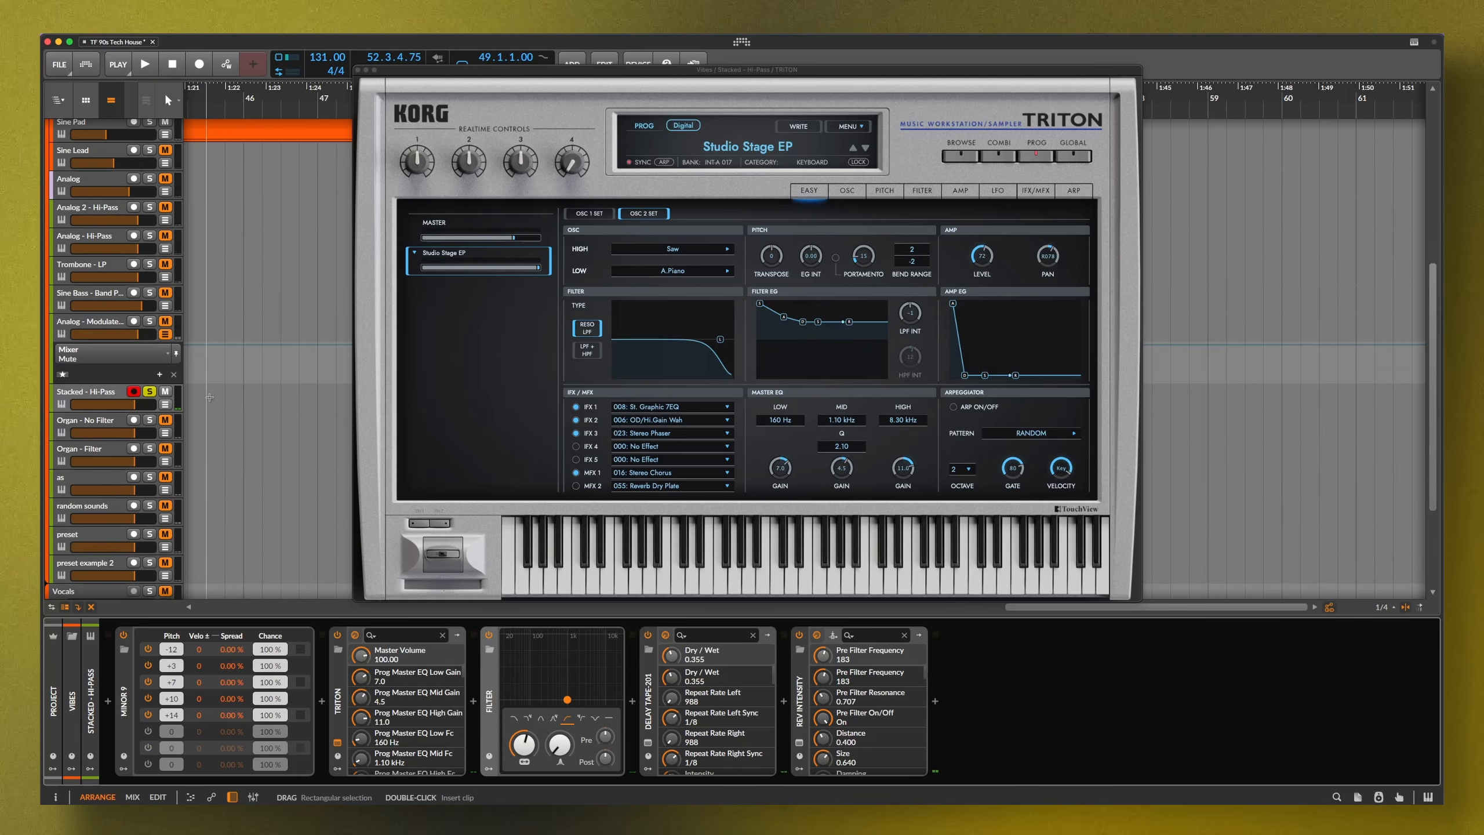
{"action": "left_click", "coordinate": [150, 392]}
{"action": "key", "text": "space"}
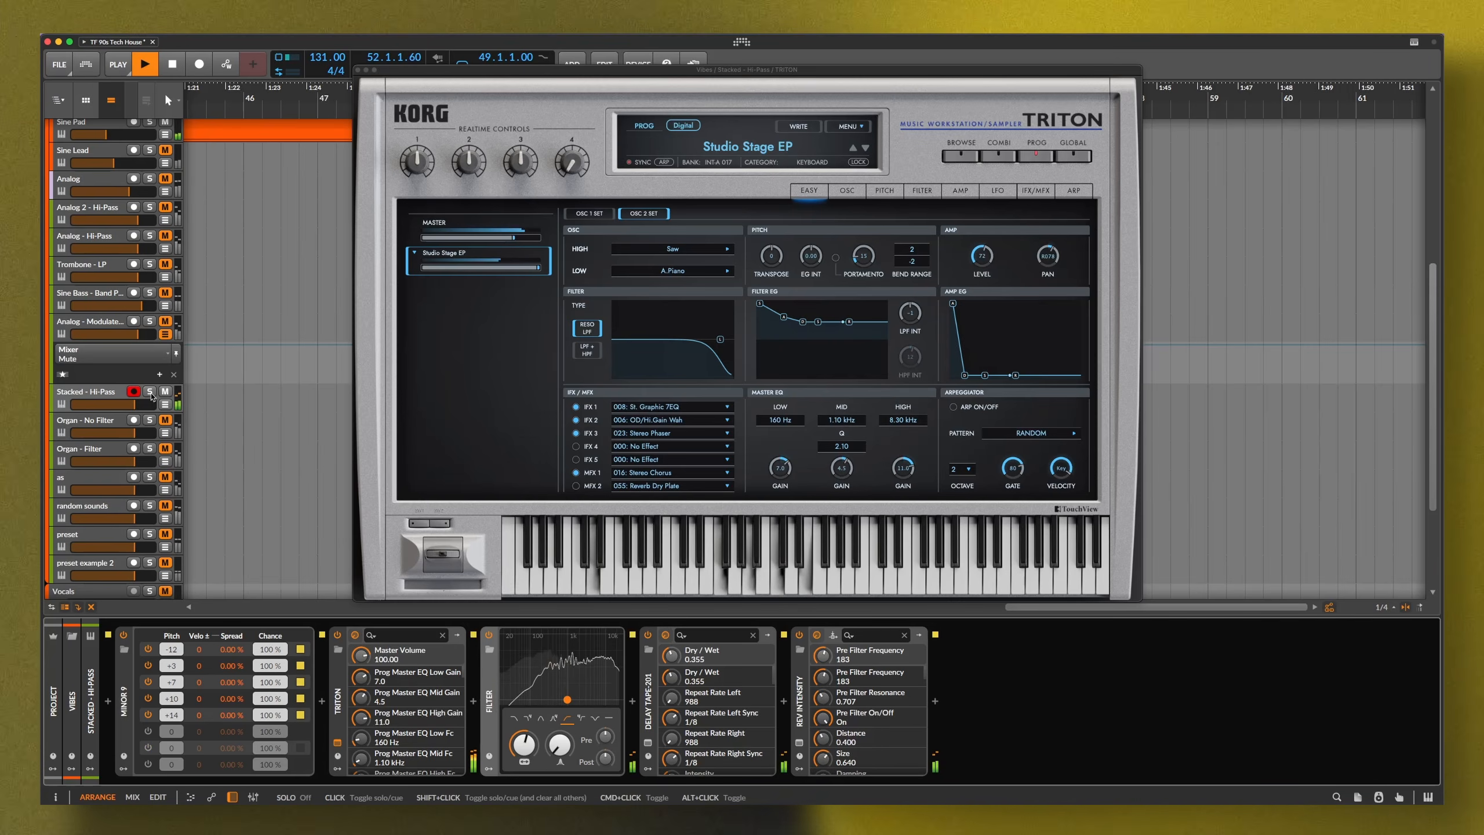
{"action": "left_click", "coordinate": [150, 393]}
Bypass the Filter, Delay Tape-201, Rev Intensity and Minor 9 devices on Stacked - Hi-Pass
{"action": "left_click", "coordinate": [488, 635]}
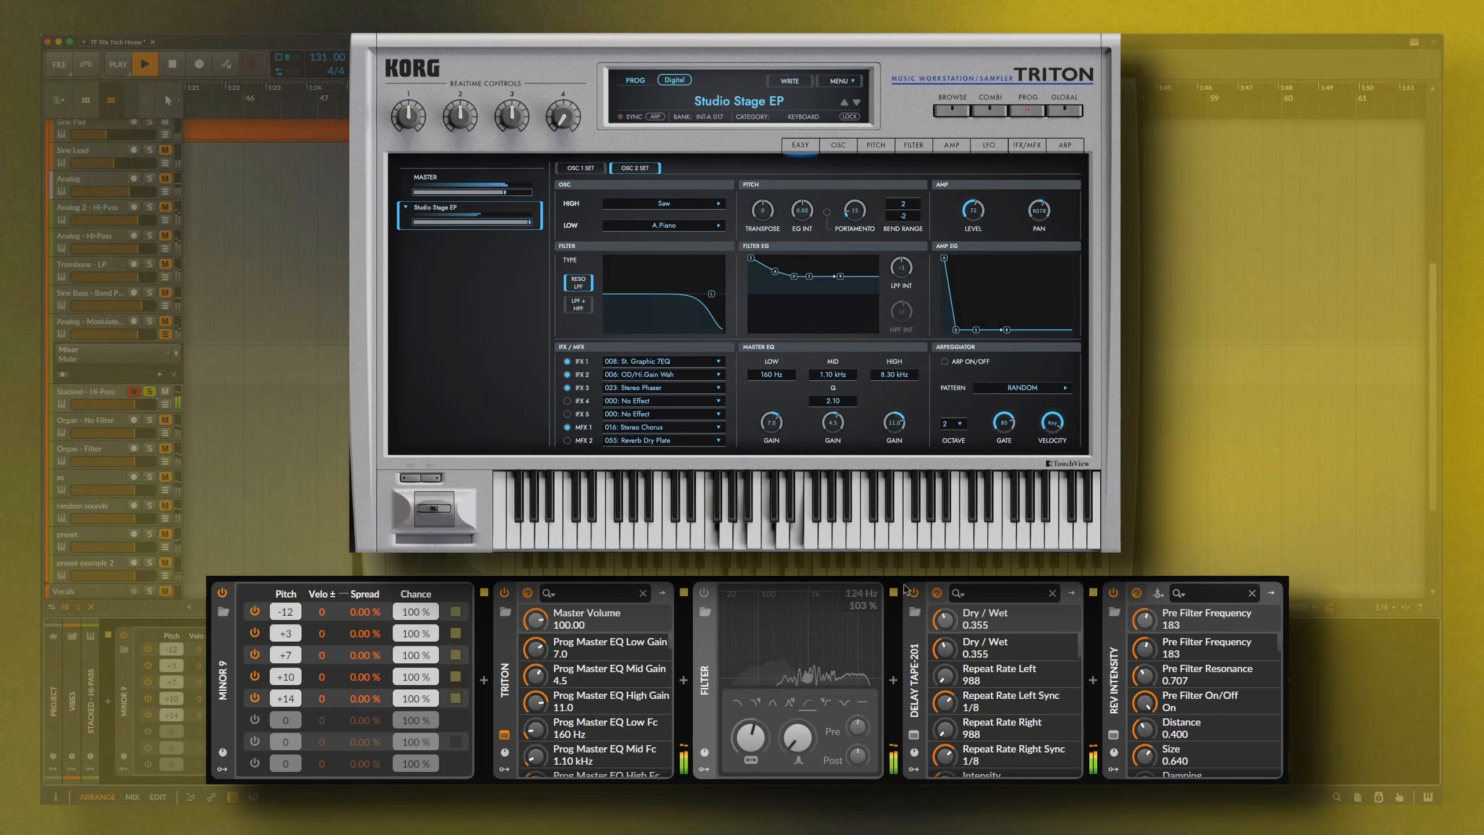
{"action": "left_click", "coordinate": [914, 593]}
{"action": "left_click", "coordinate": [1114, 594]}
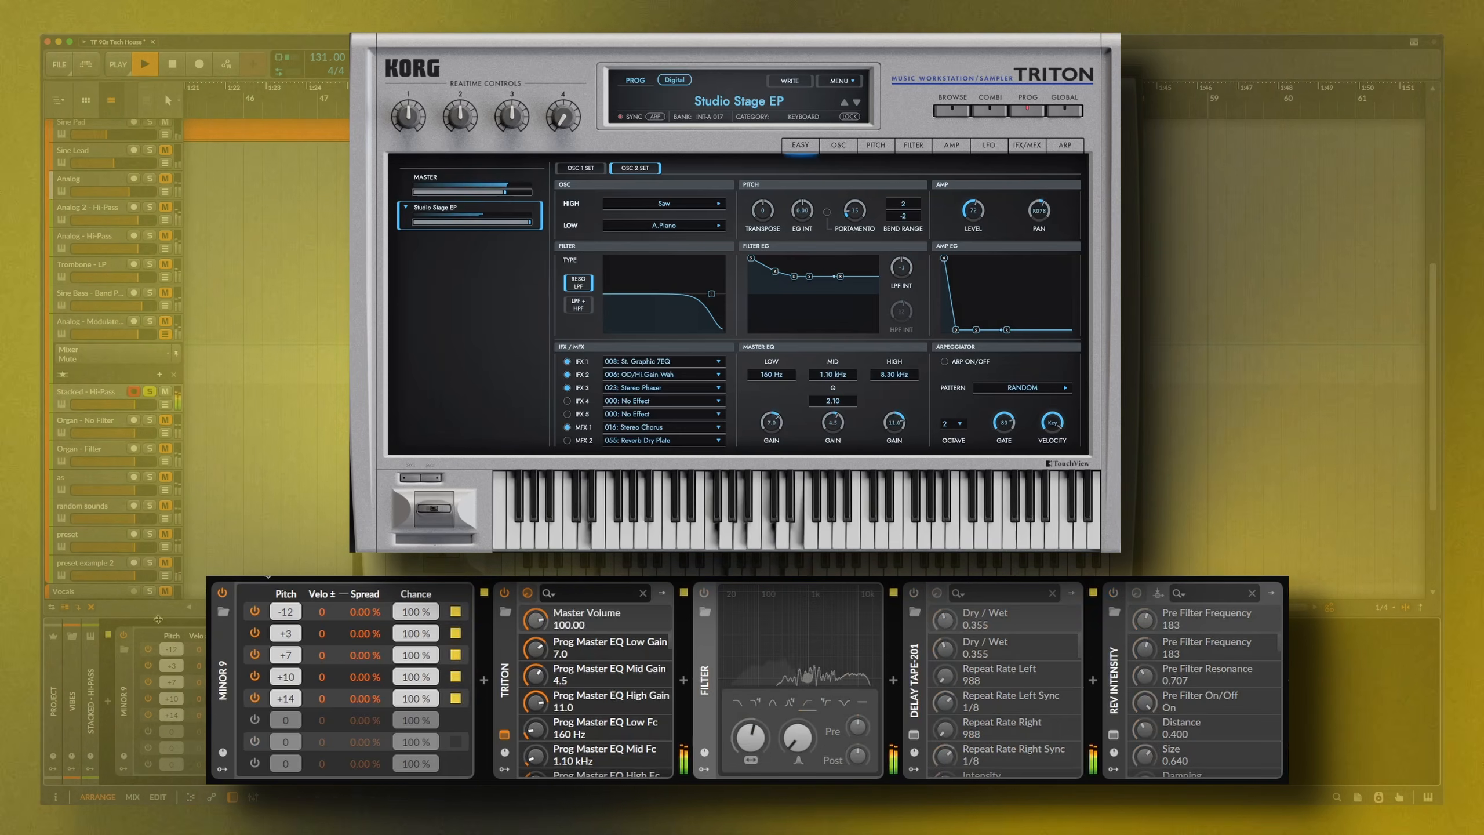
{"action": "left_click", "coordinate": [222, 593]}
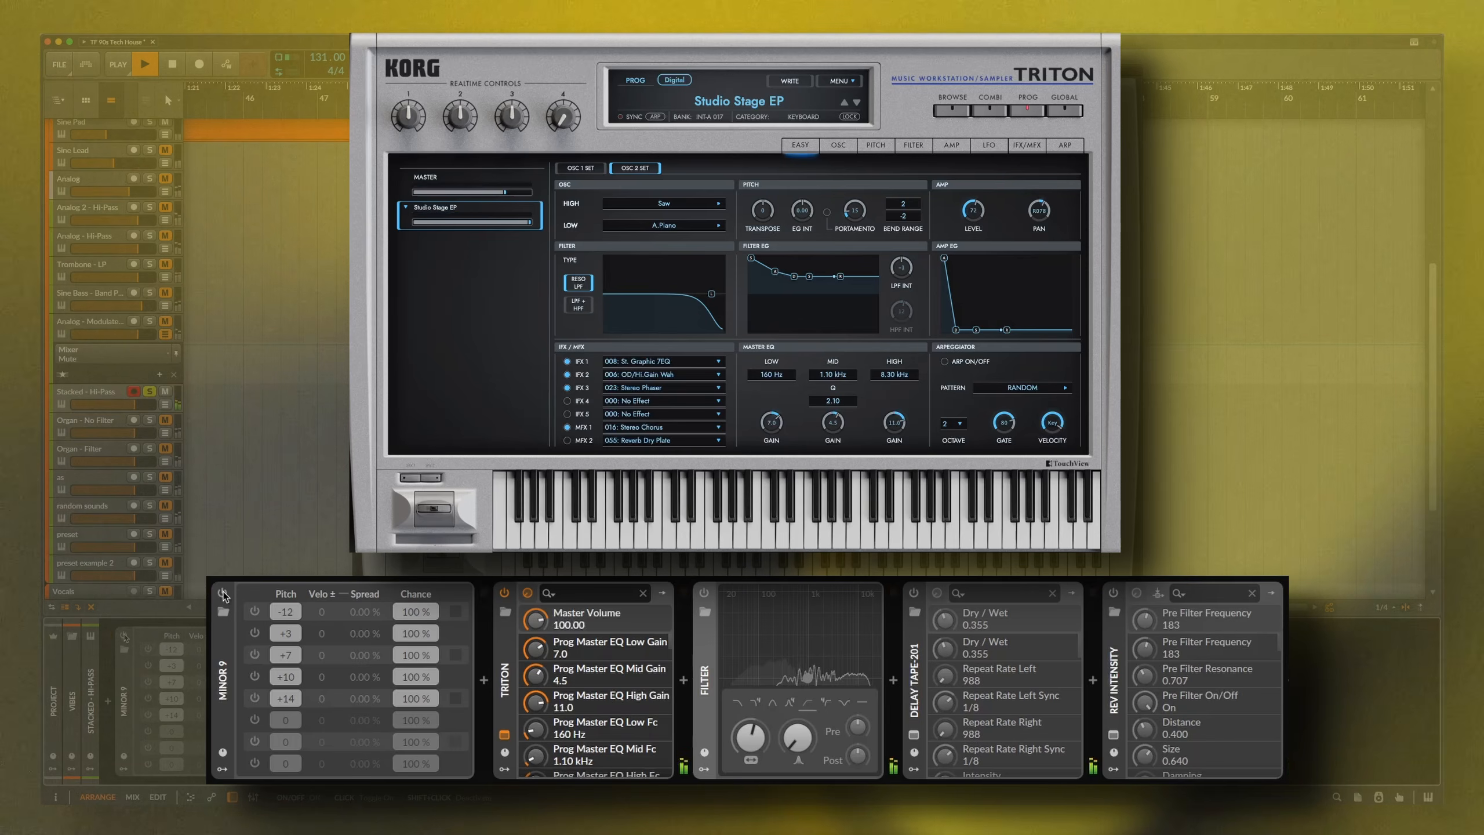
Re-enable Minor 9, Filter and Delay Tape-201, then unsolo Stacked - Hi-Pass
{"action": "left_click", "coordinate": [223, 594]}
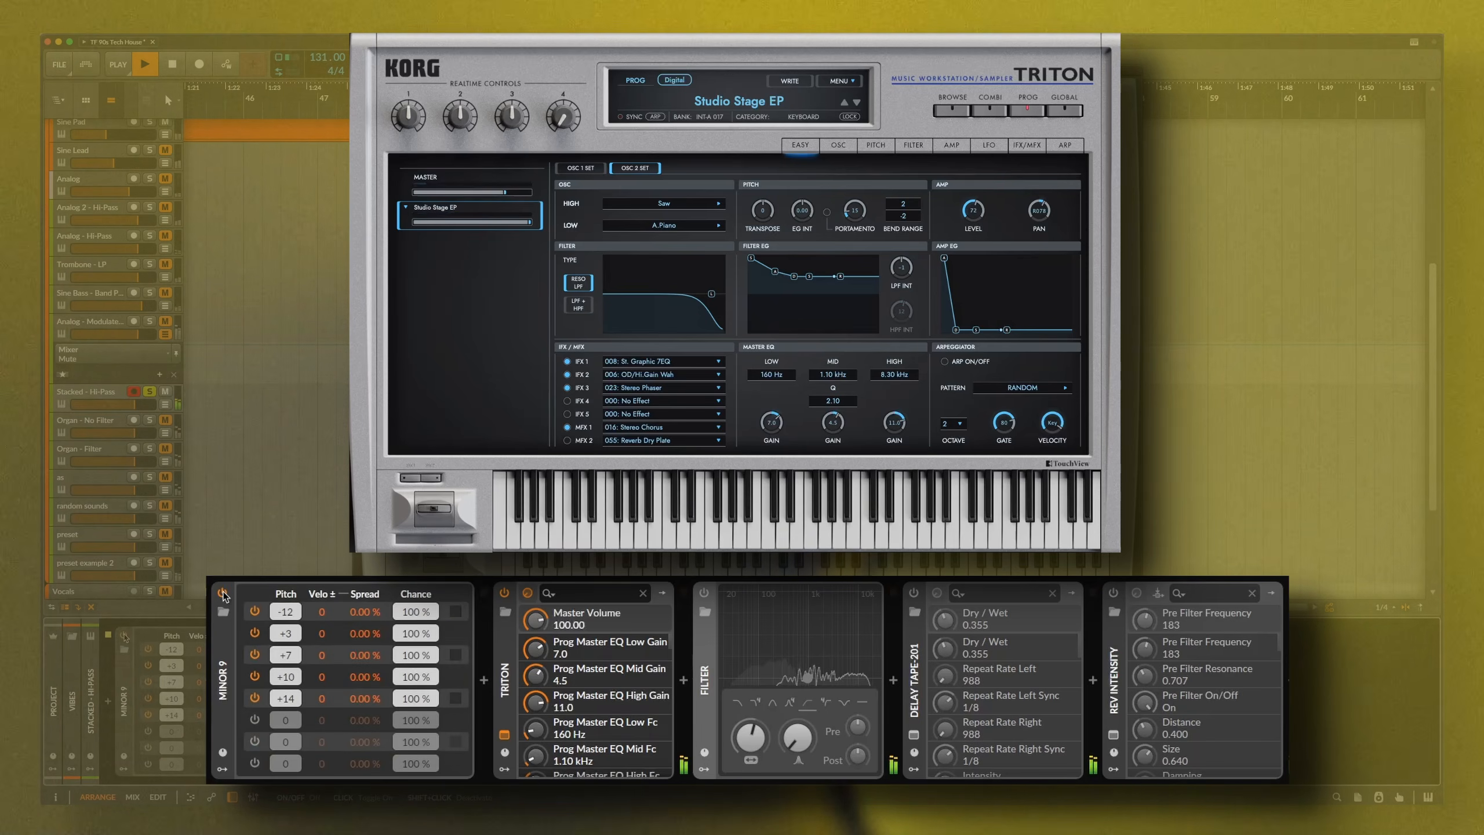
{"action": "left_click", "coordinate": [702, 592]}
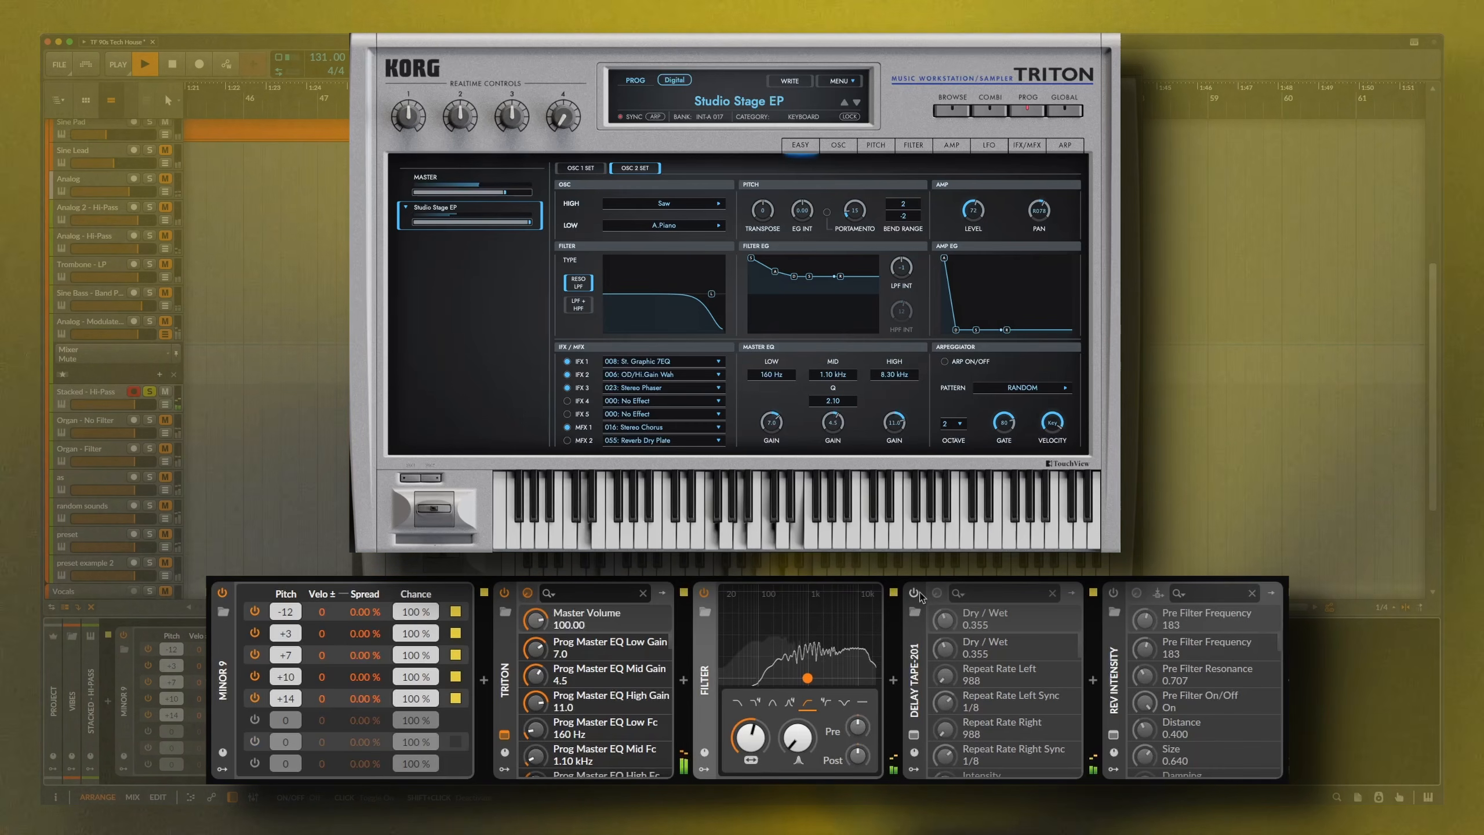
{"action": "left_click", "coordinate": [915, 593]}
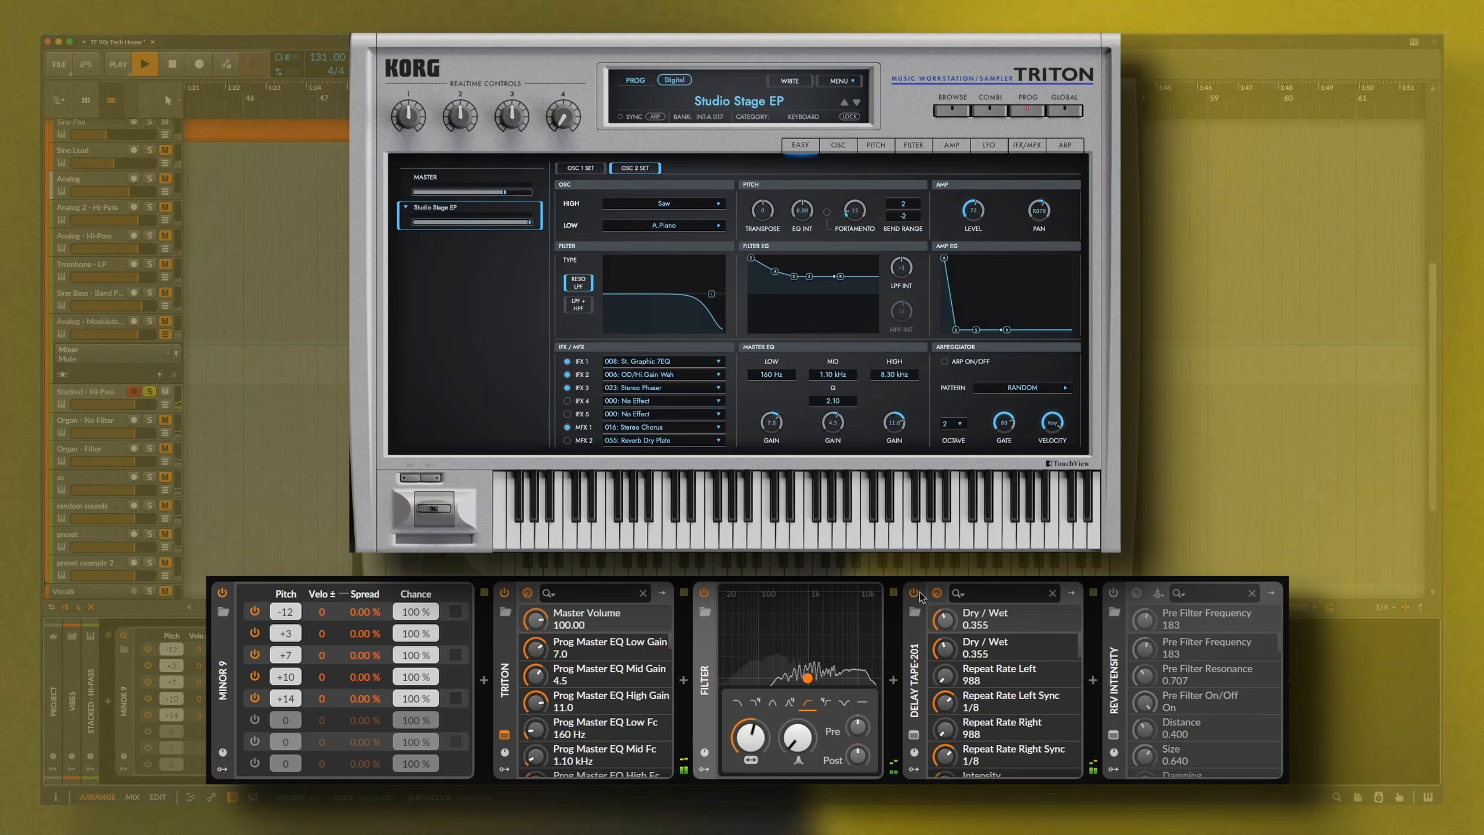
{"action": "left_click", "coordinate": [151, 393]}
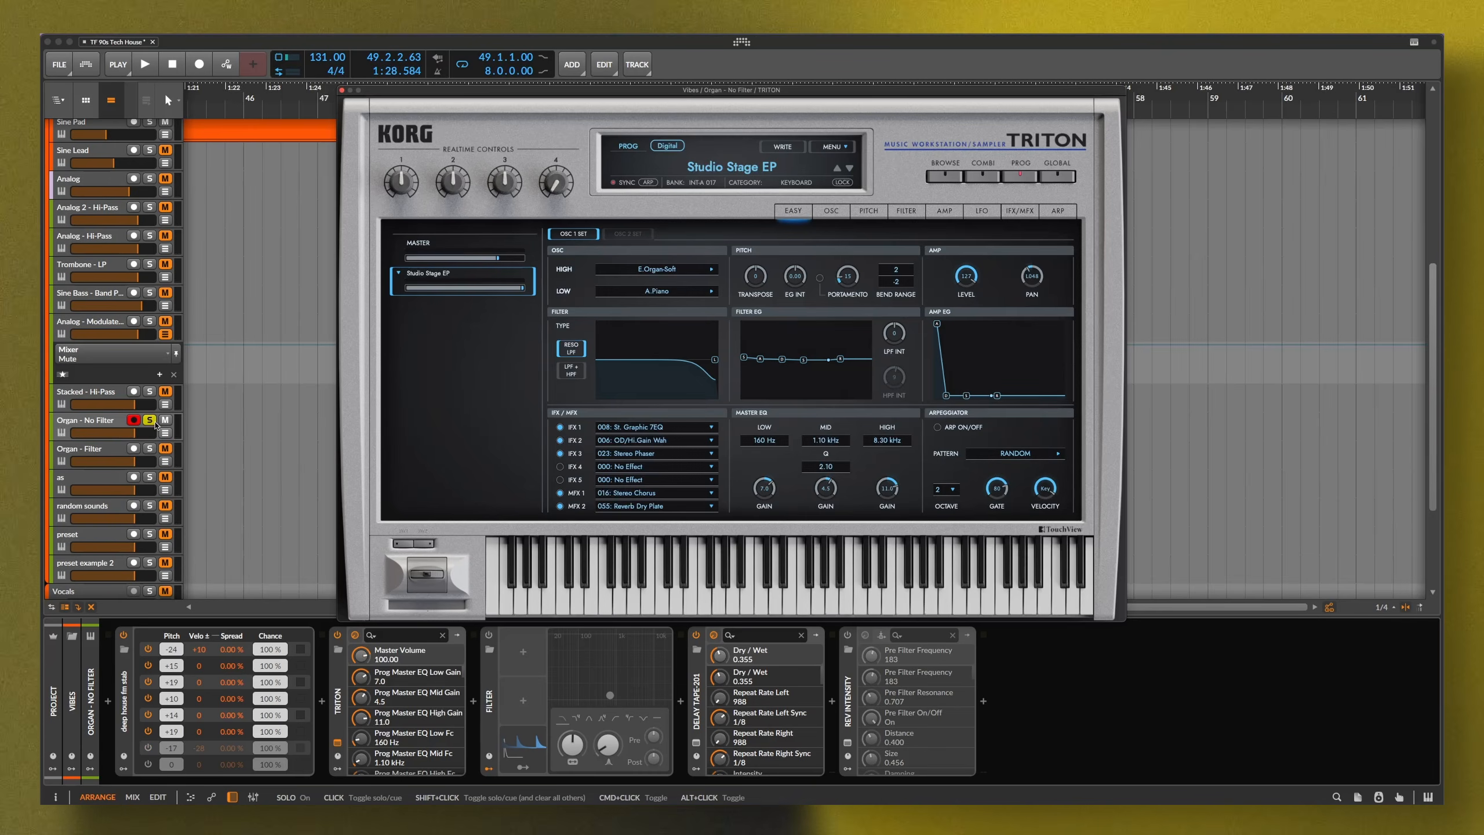
During playback, power on deep house fm stab and Delay Tape-201, then unsolo Organ - No Filter
{"action": "key", "text": "space"}
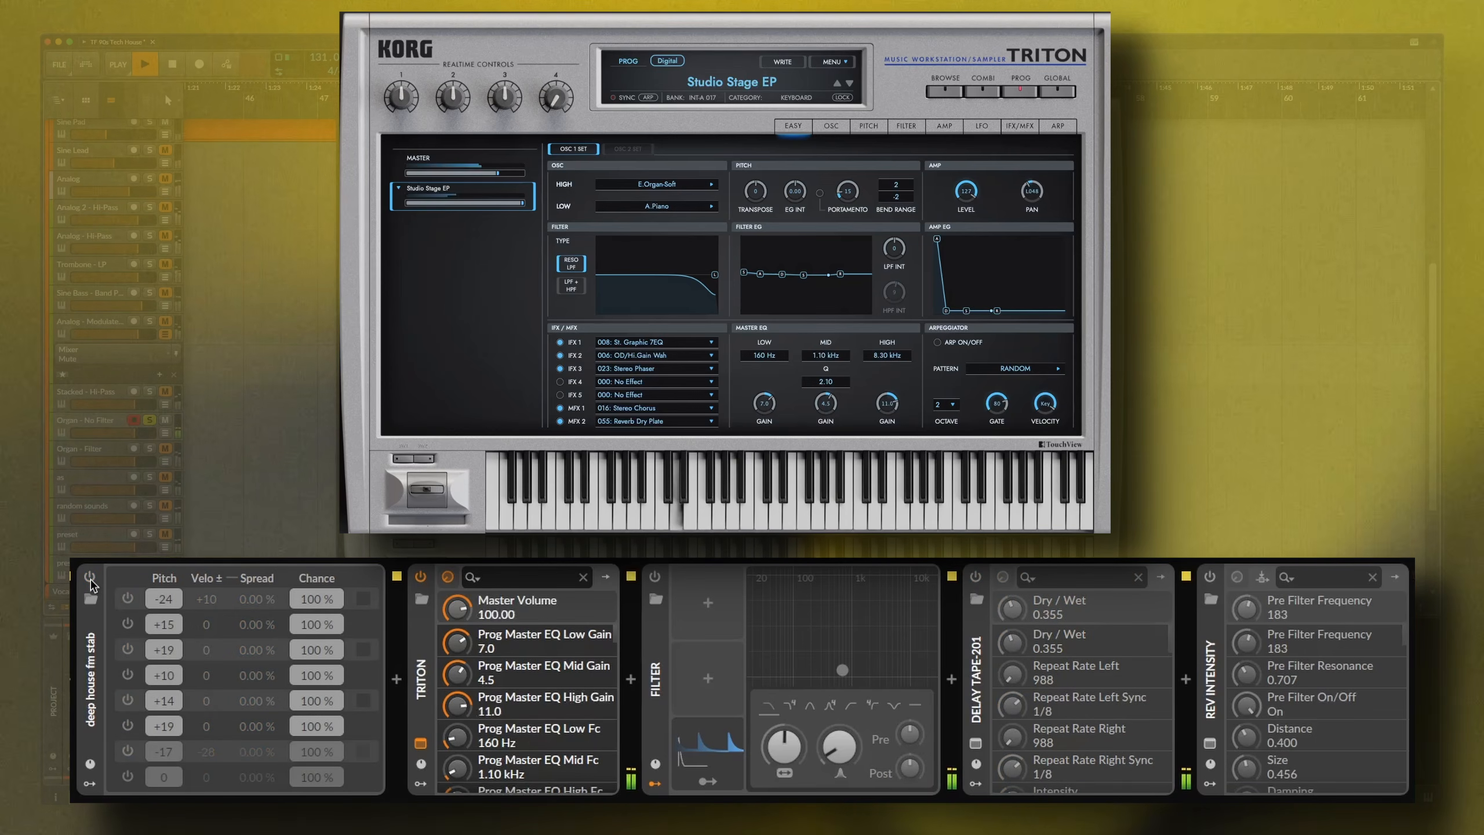
{"action": "left_click", "coordinate": [90, 576]}
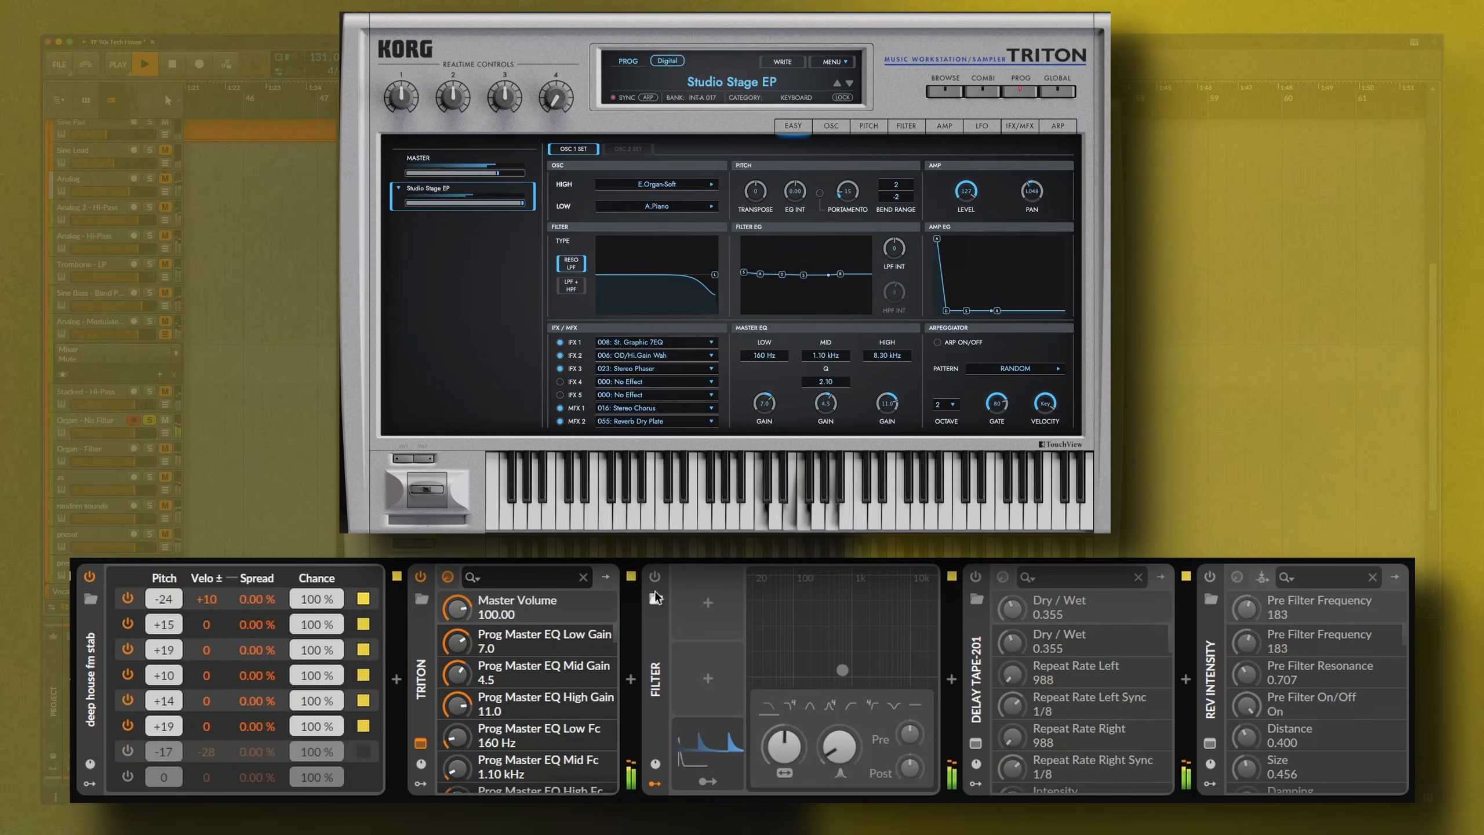
{"action": "left_click", "coordinate": [976, 576]}
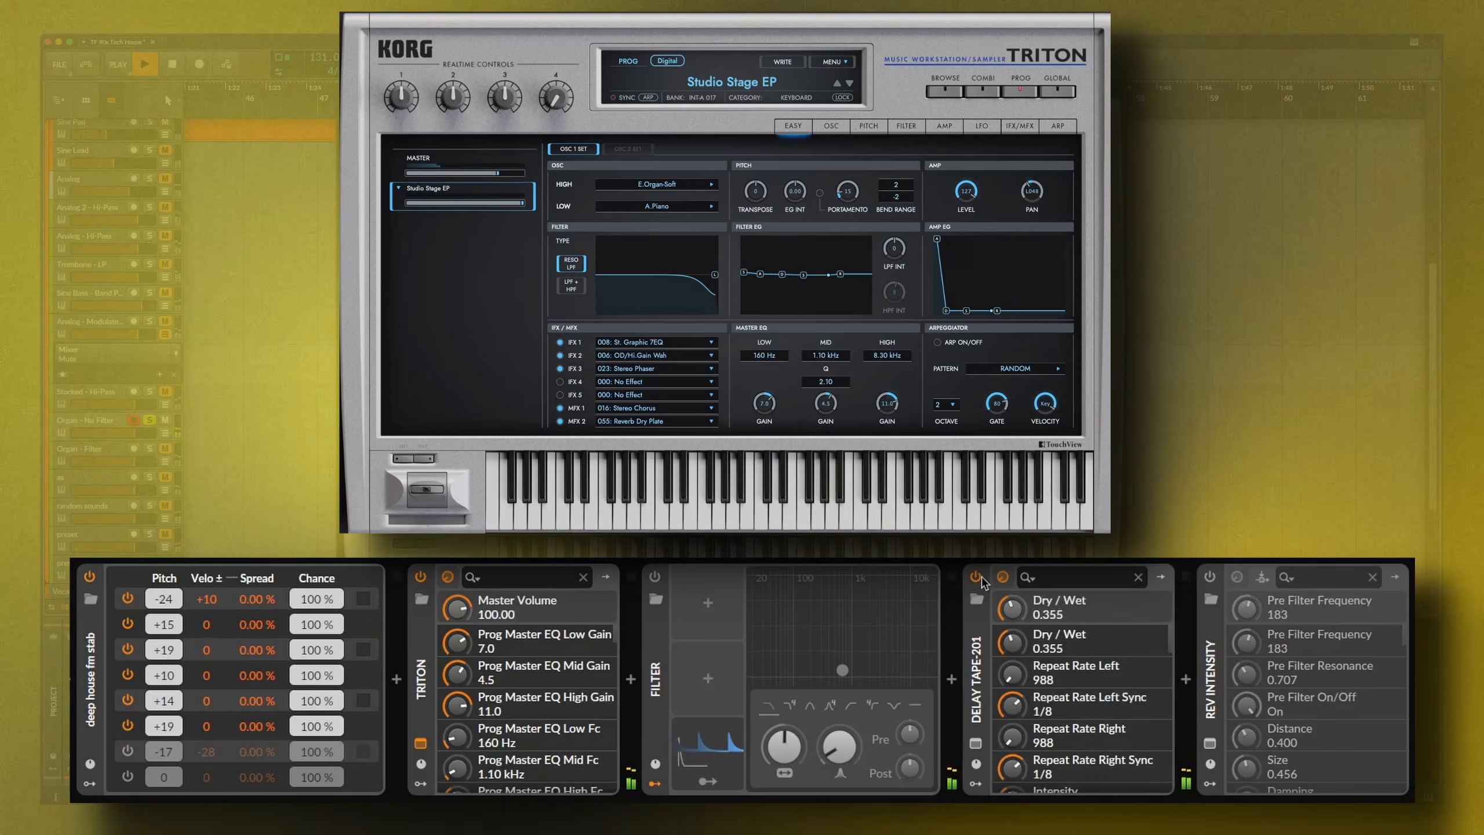
{"action": "left_click", "coordinate": [150, 421]}
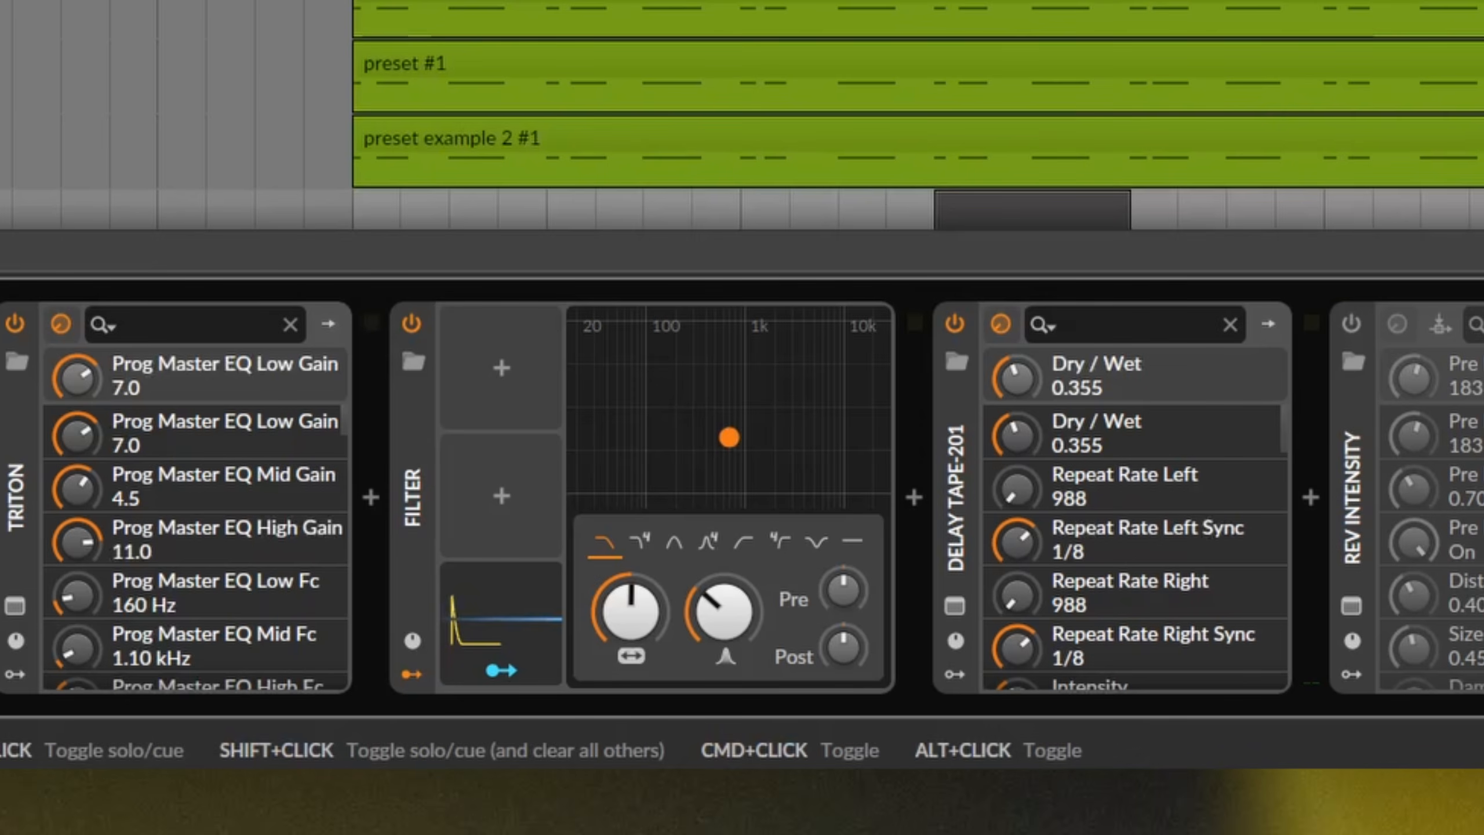
Expand the Filter envelope's ADSR editor and play the result
{"action": "key", "text": "space"}
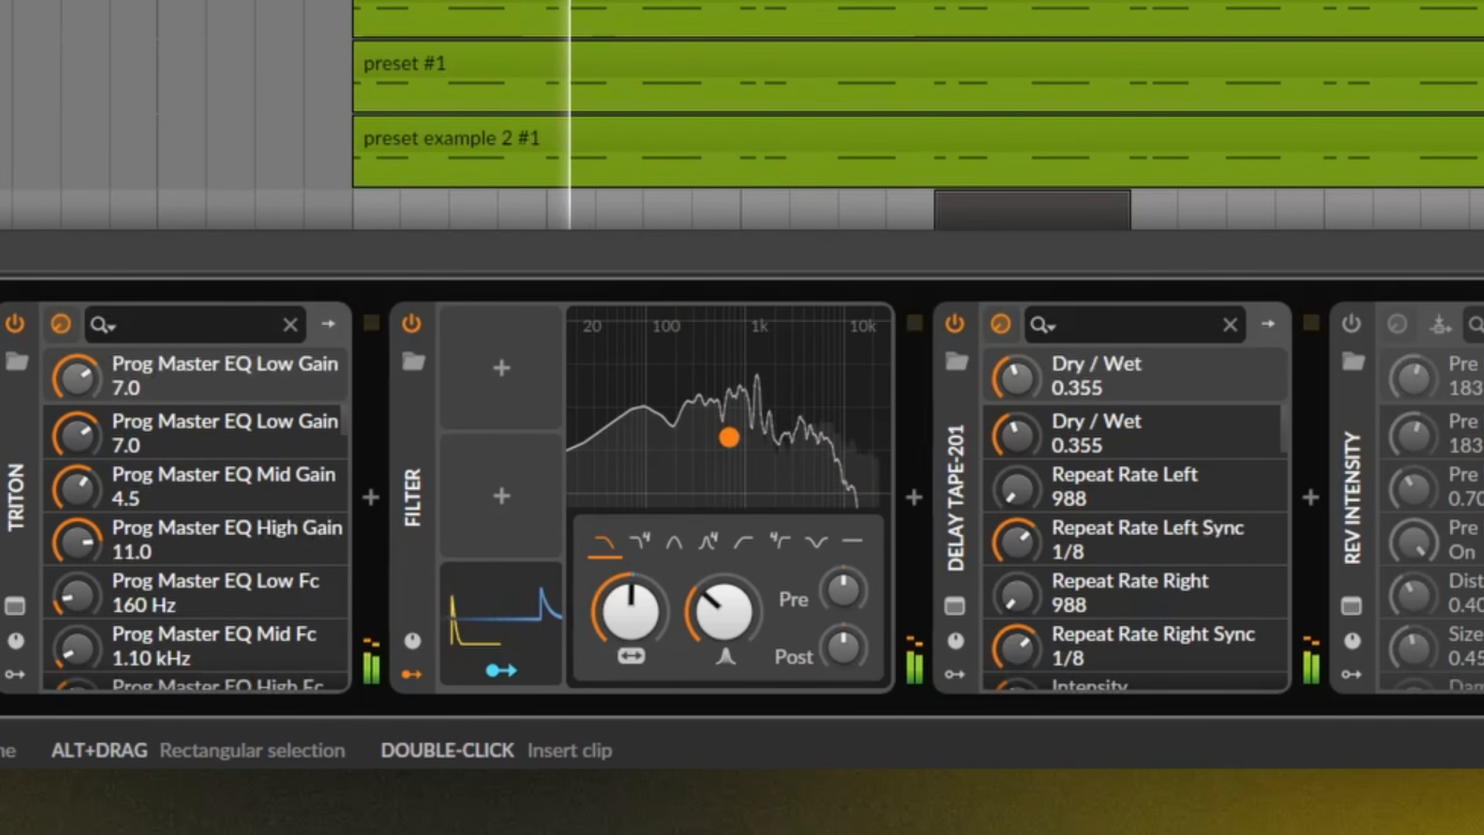
{"action": "key", "text": "space"}
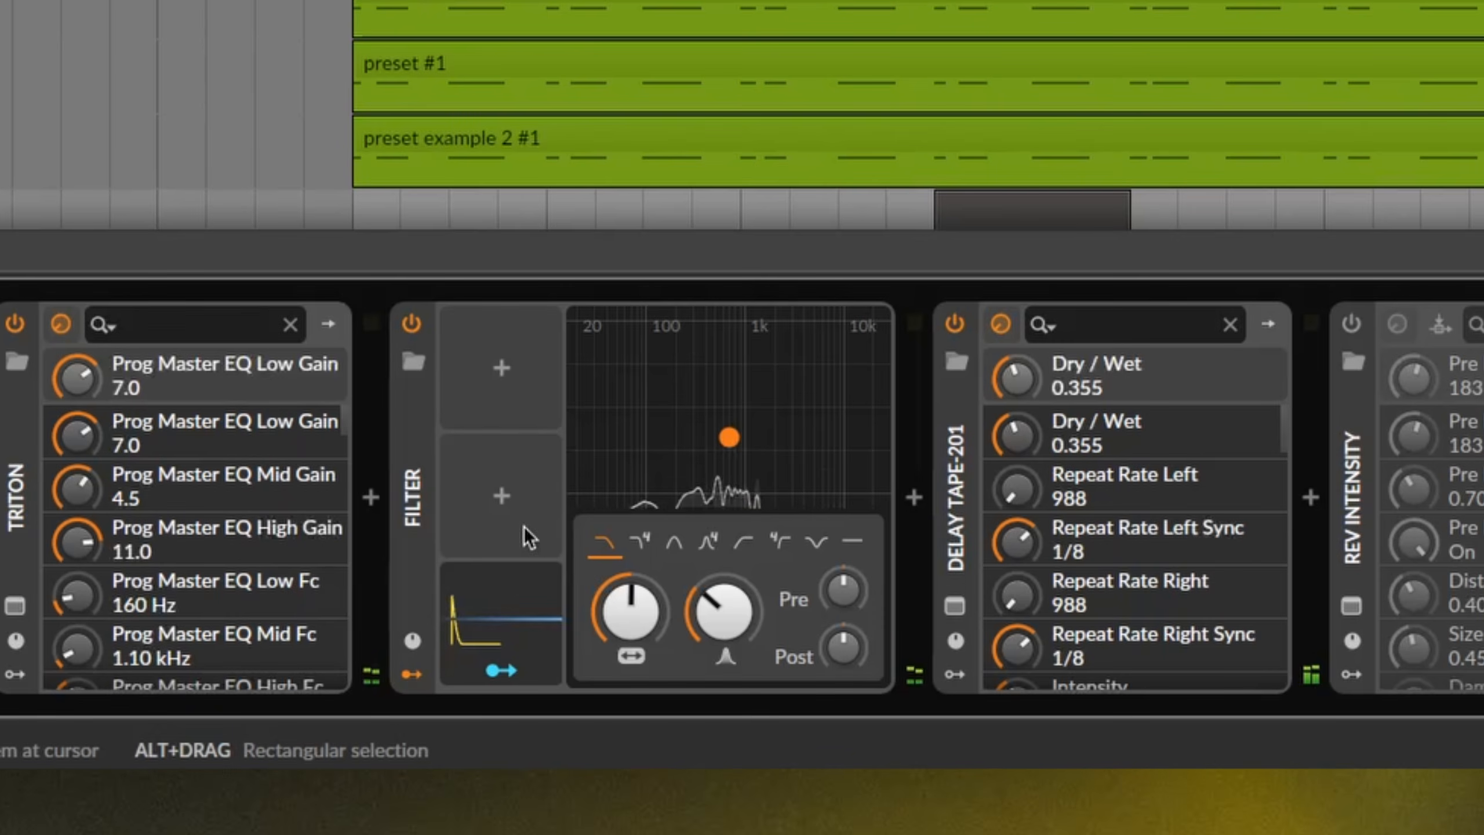
{"action": "left_click", "coordinate": [548, 627]}
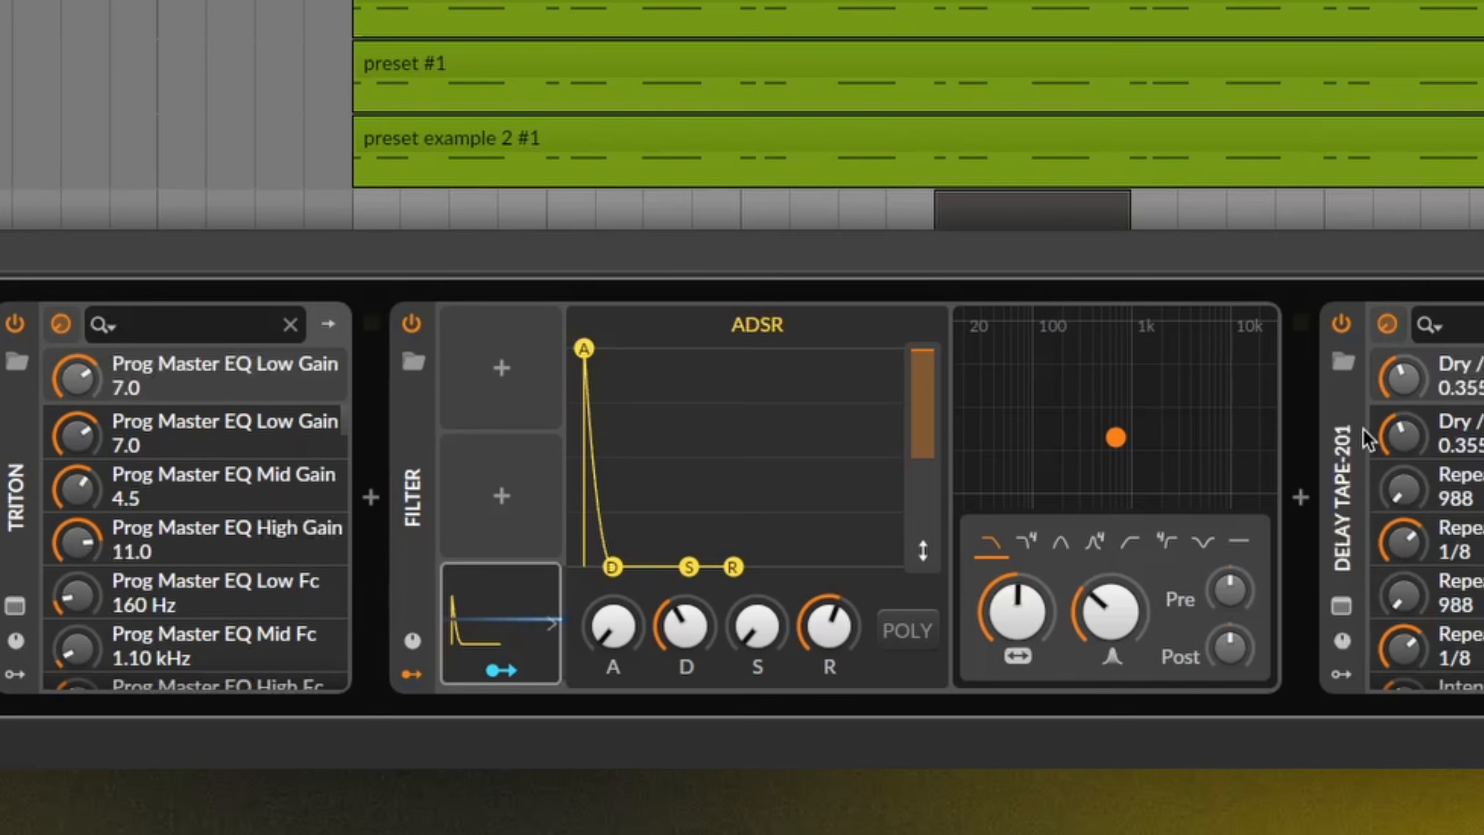
{"action": "key", "text": "space"}
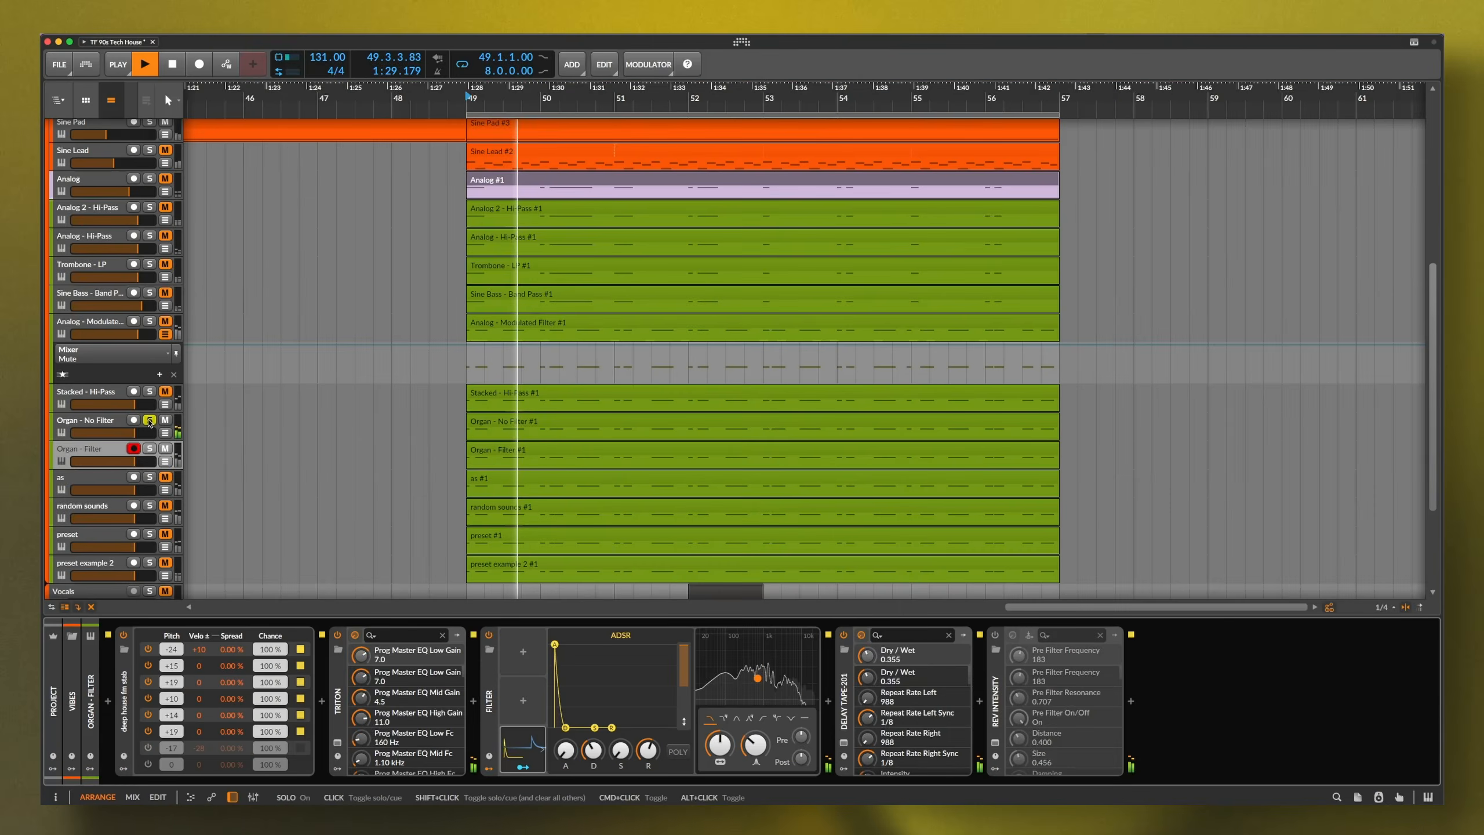
Select Organ - No Filter, take it out of solo and stop playback
{"action": "left_click", "coordinate": [102, 421]}
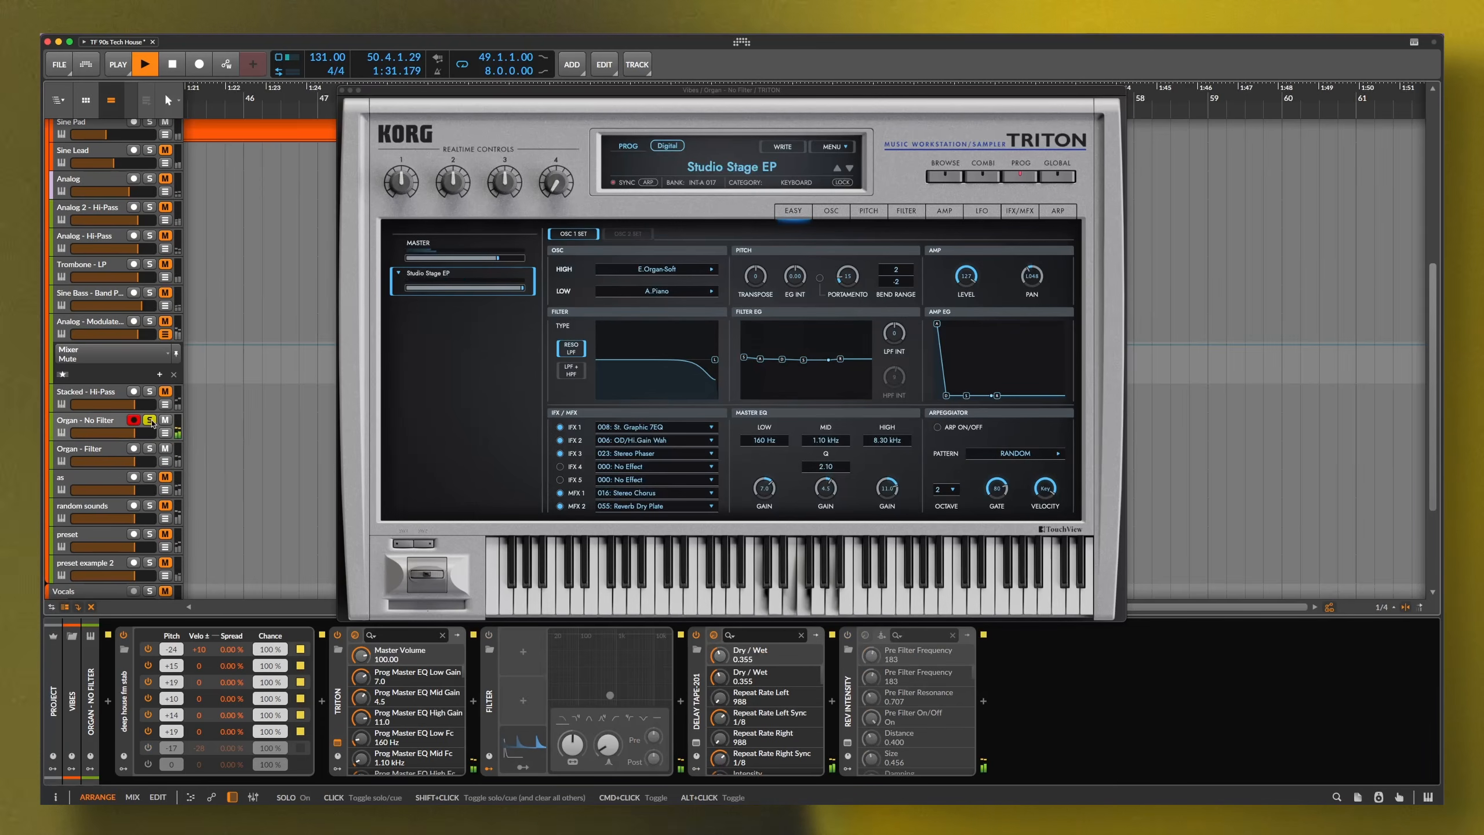
{"action": "left_click", "coordinate": [149, 421]}
{"action": "key", "text": "space"}
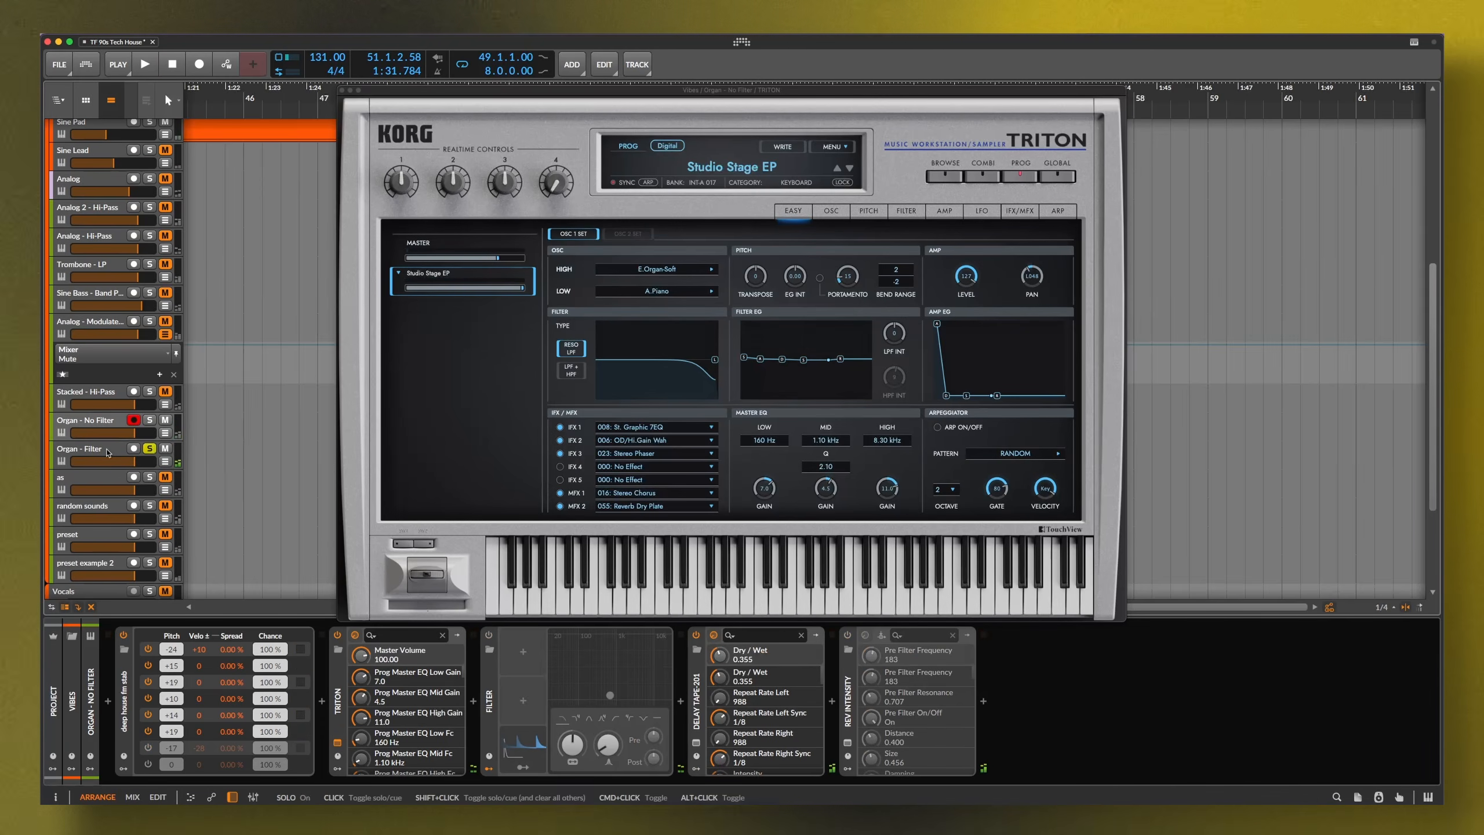
Play the Organ - Filter track from bar 49, review its Triton's OSC 2 settings, and close the window
{"action": "left_click", "coordinate": [107, 452]}
{"action": "key", "text": "space"}
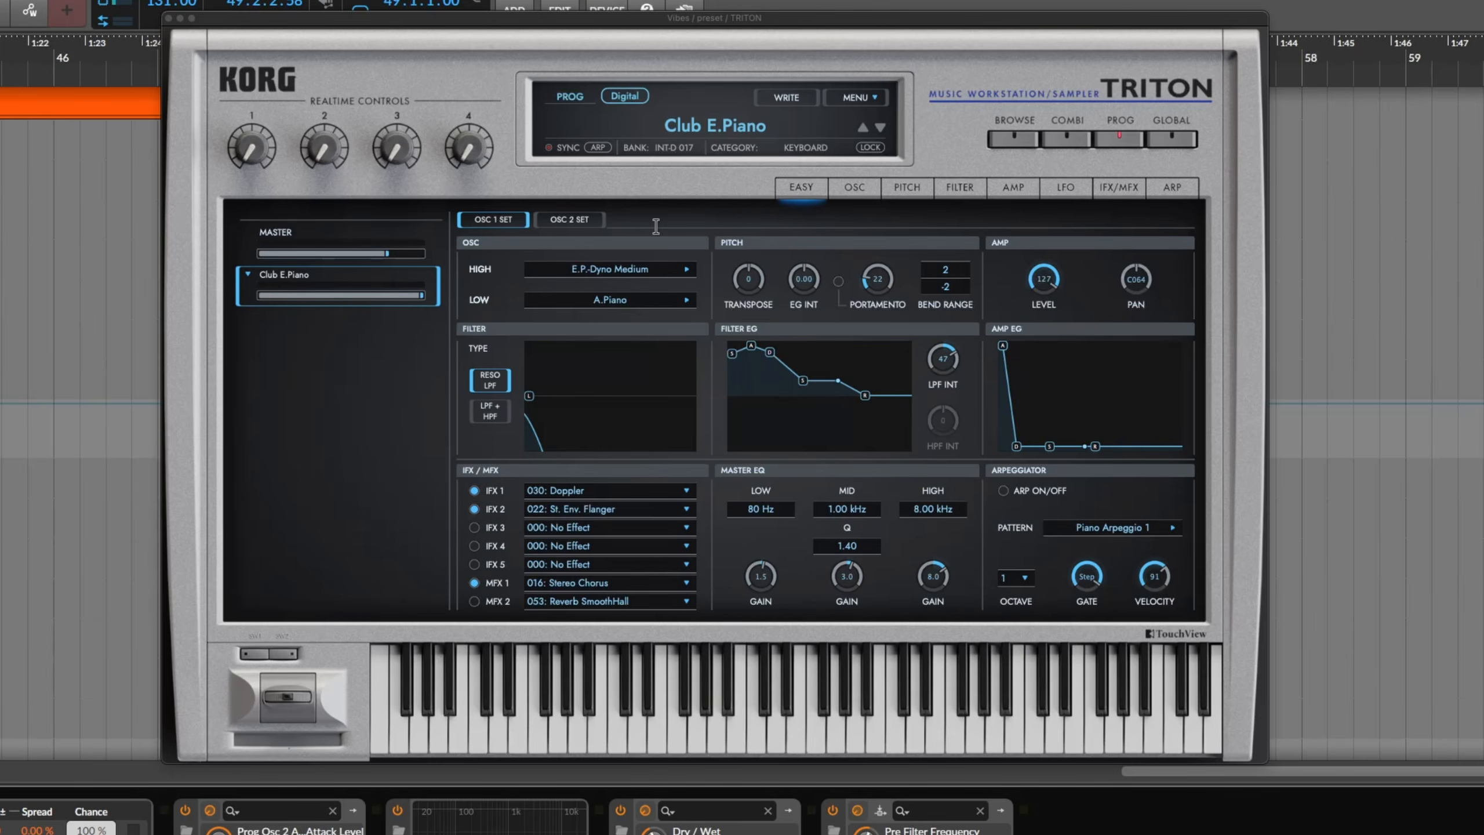
{"action": "left_click", "coordinate": [583, 224]}
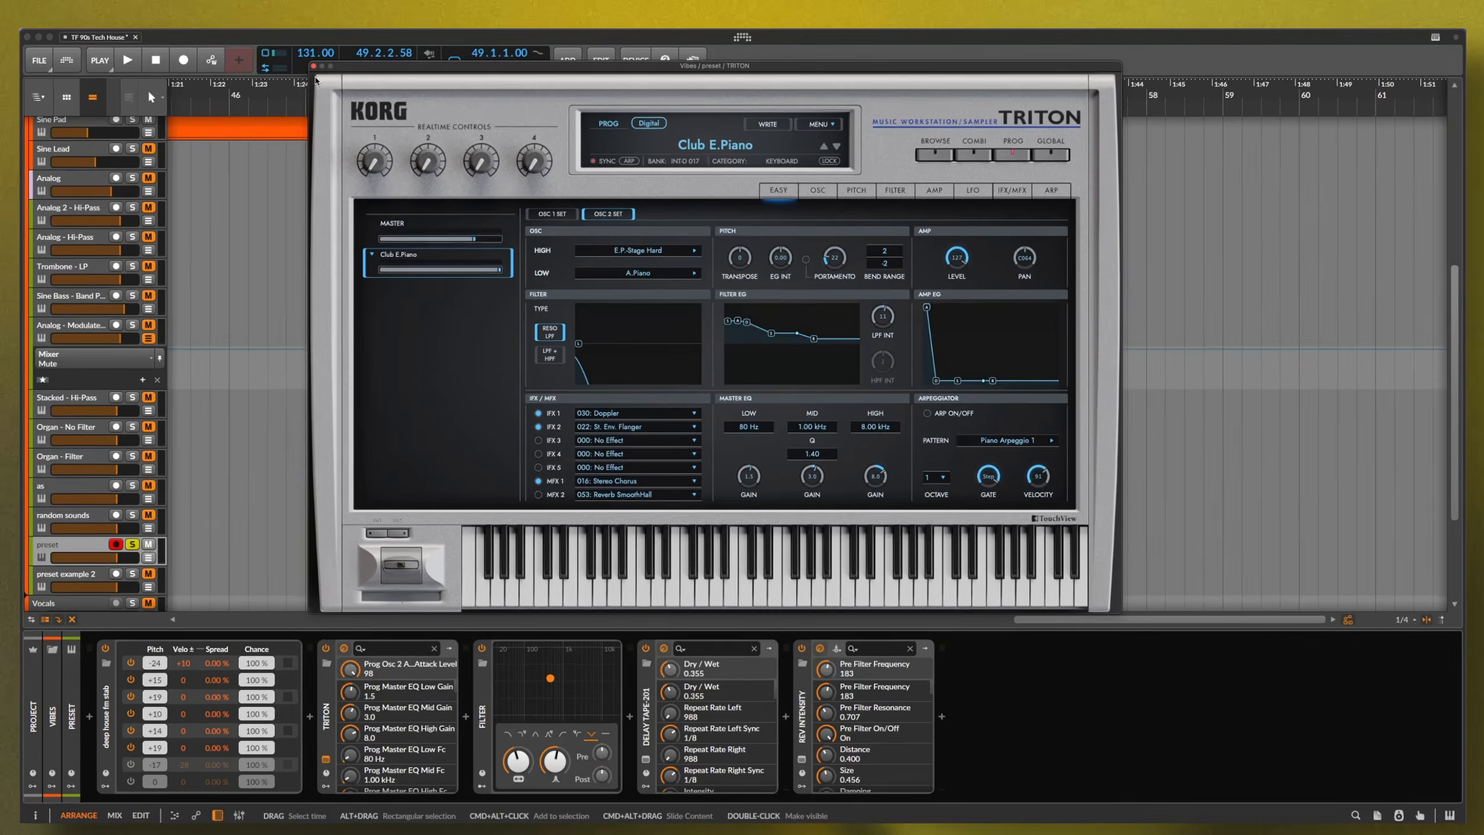
{"action": "left_click", "coordinate": [168, 18]}
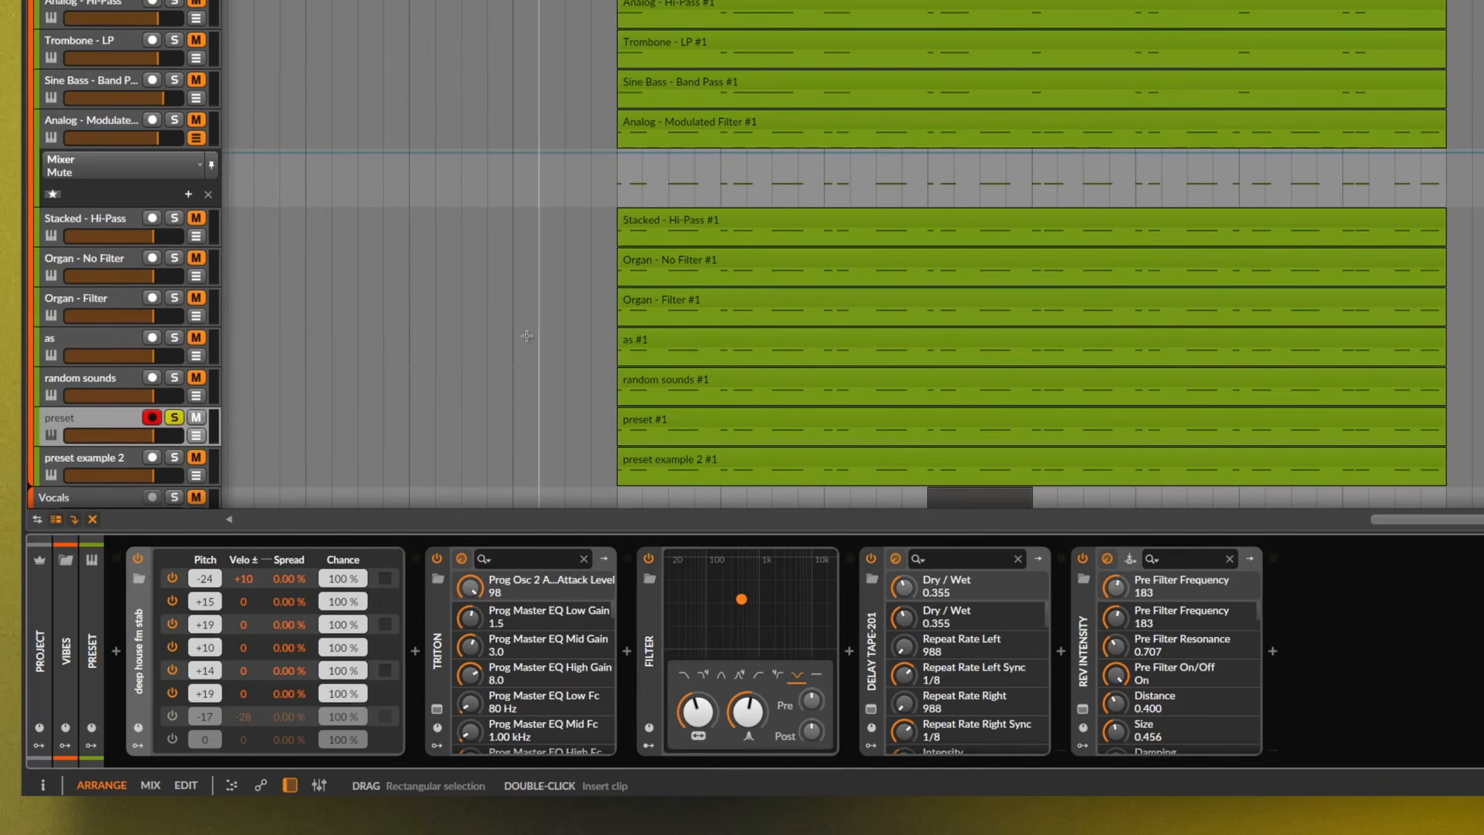
Play from bar 49 with the preset track soloed
{"action": "key", "text": "space"}
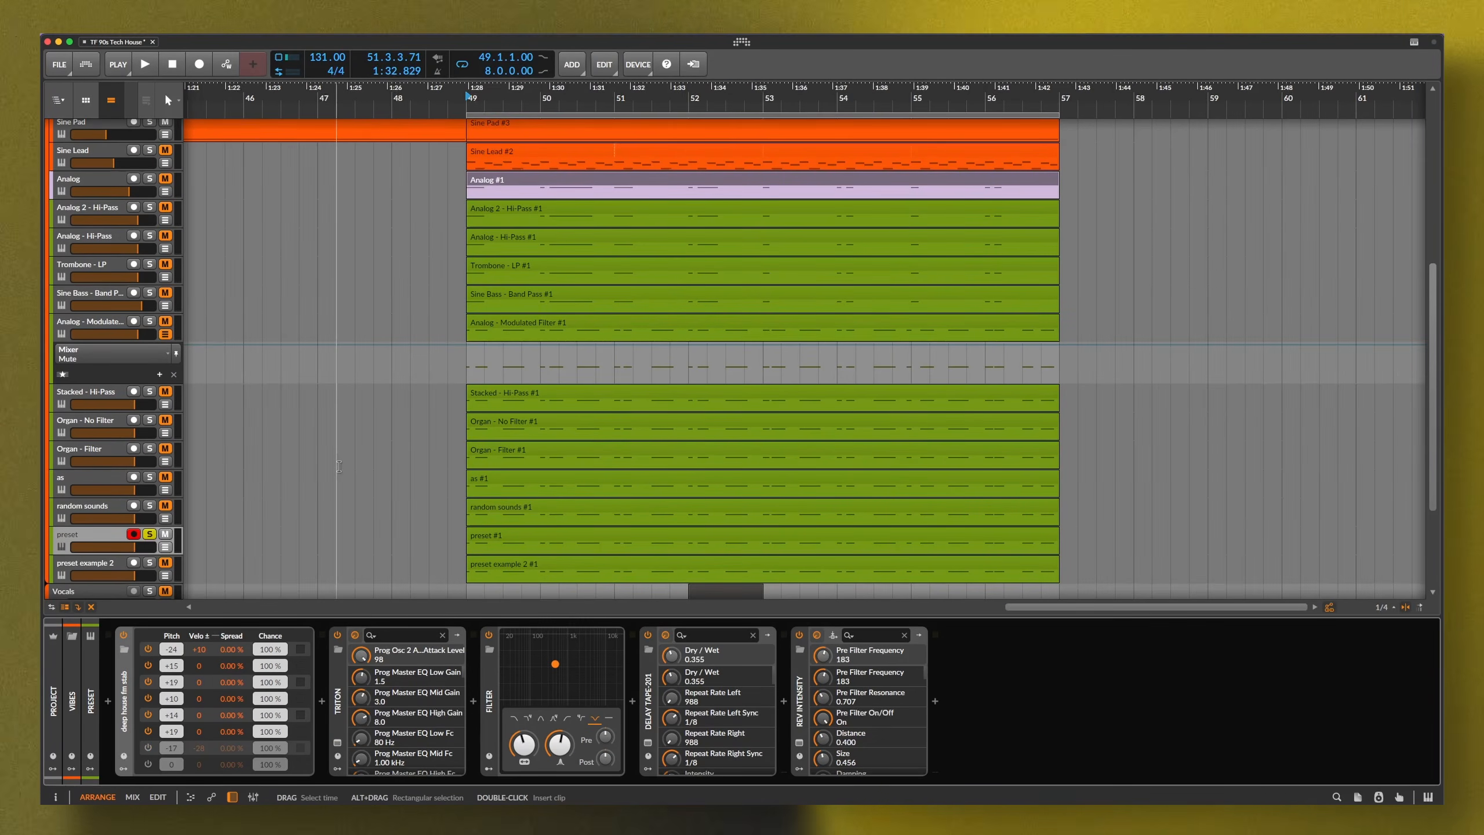
{"action": "key", "text": "space"}
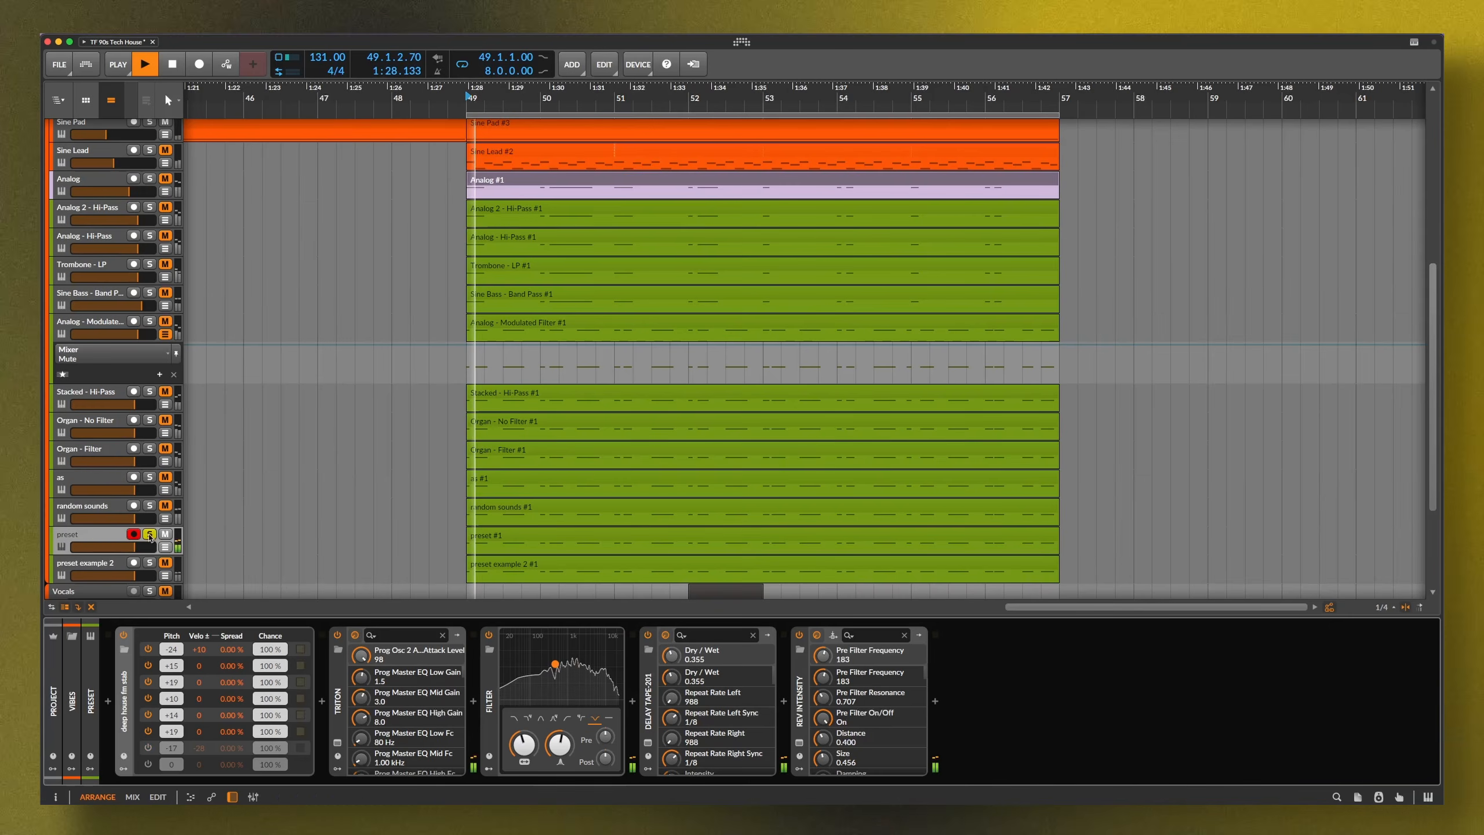
{"action": "left_click", "coordinate": [150, 534]}
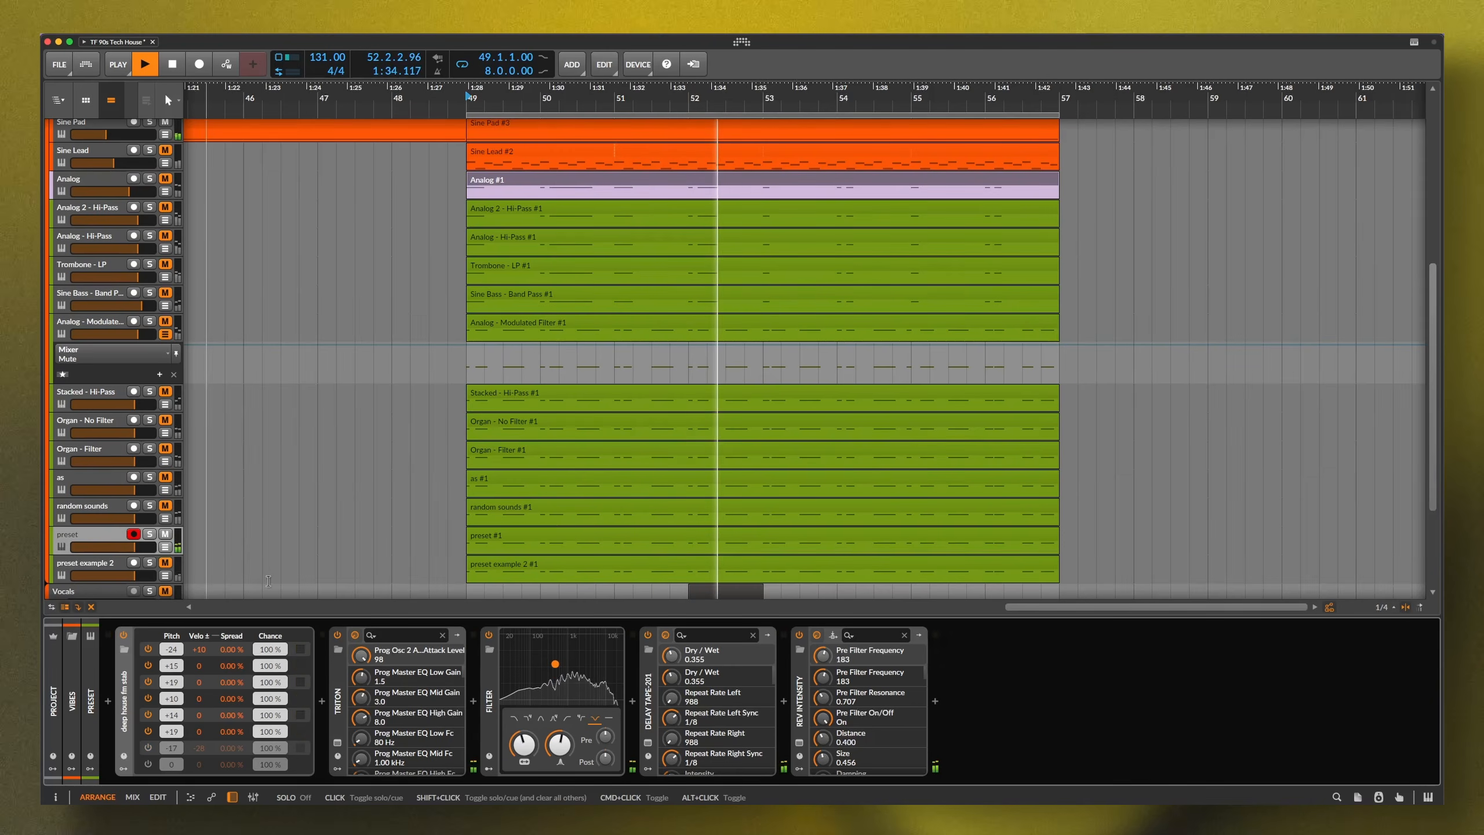
{"action": "left_click", "coordinate": [150, 534]}
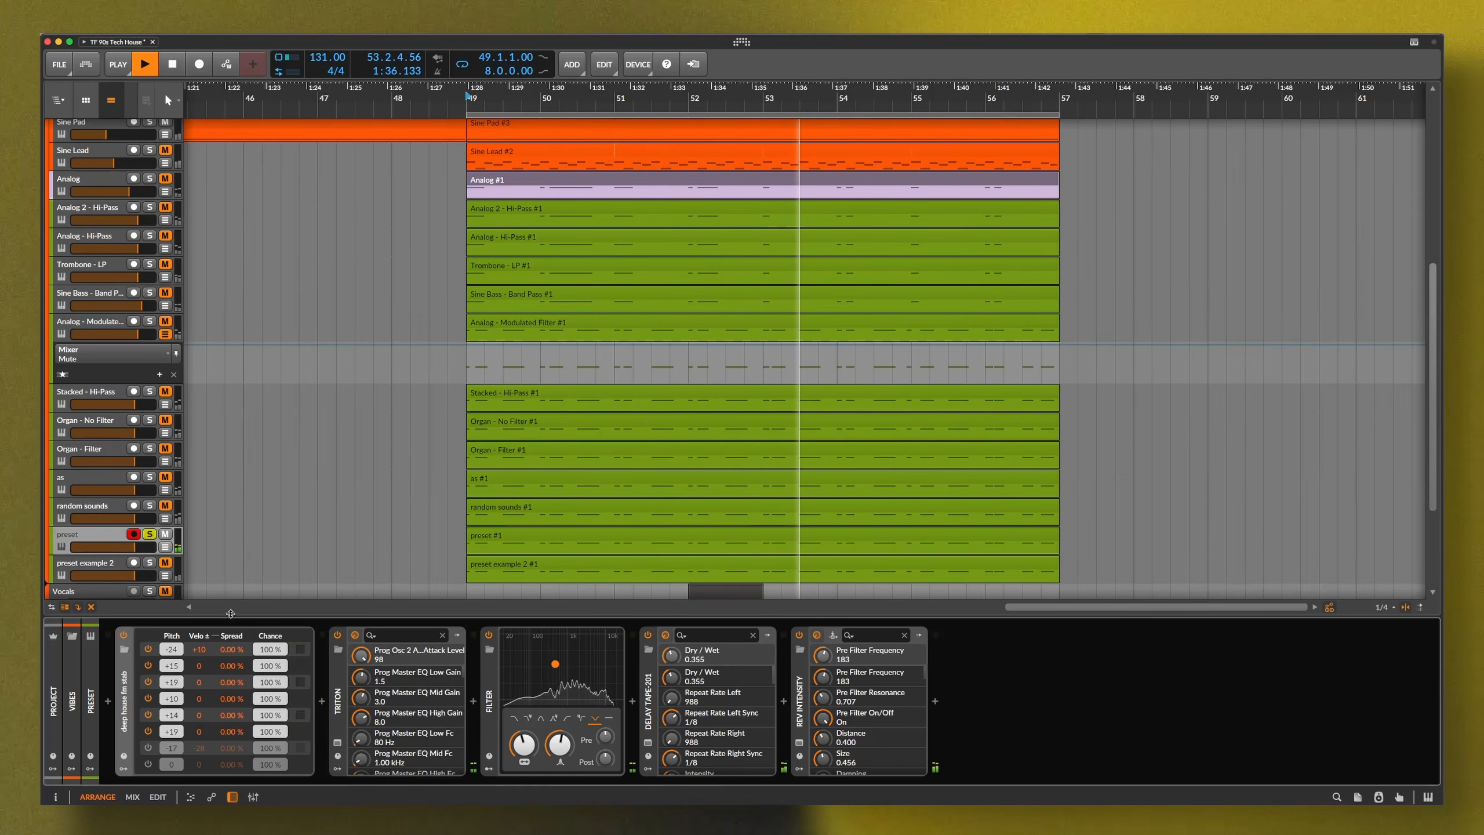
Compare the note-effect device bypassed and on, then enable Delay Tape-201 and Rev Intensity
{"action": "left_click", "coordinate": [123, 634]}
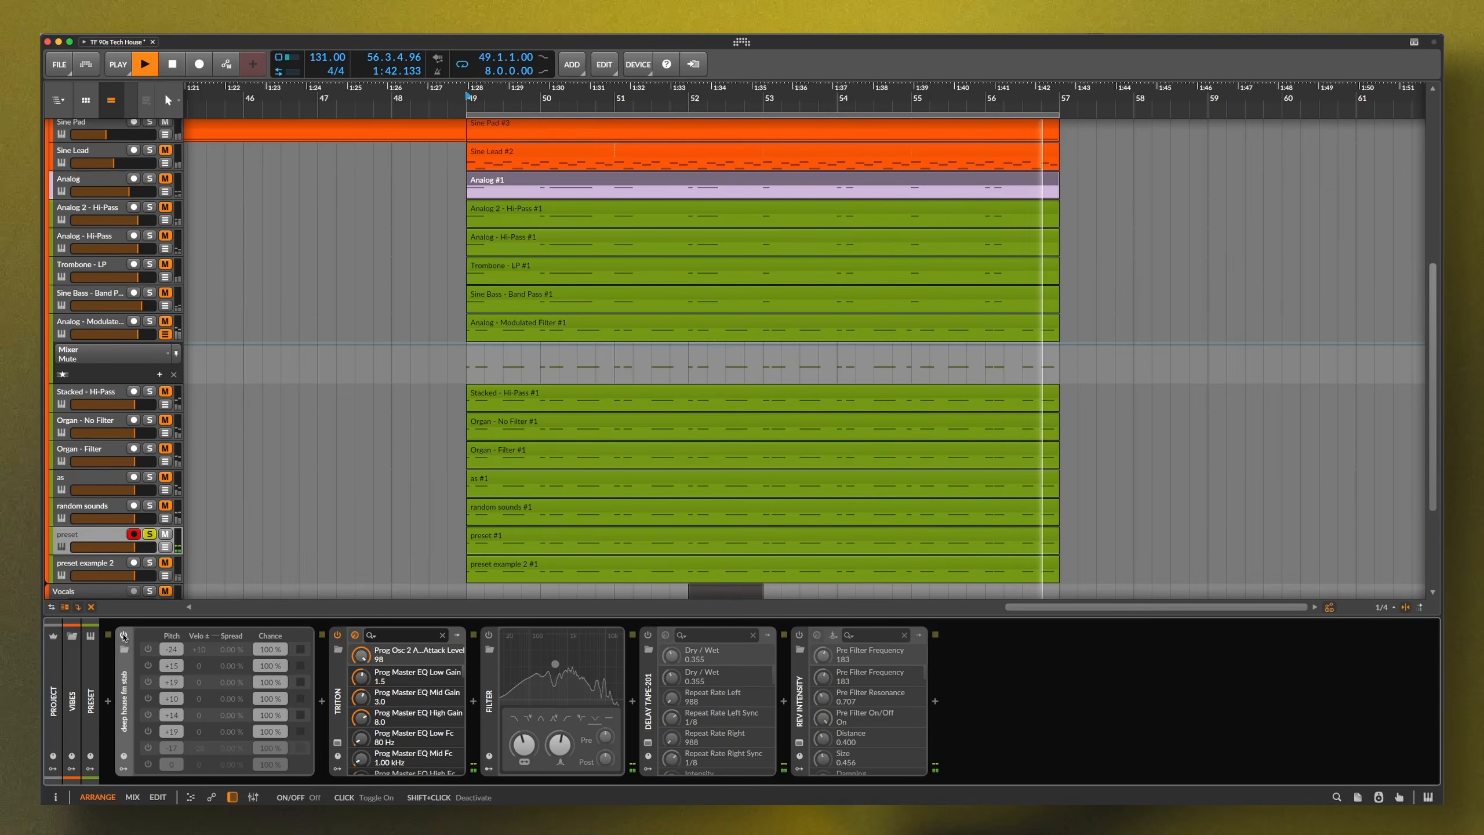
{"action": "left_click", "coordinate": [123, 636]}
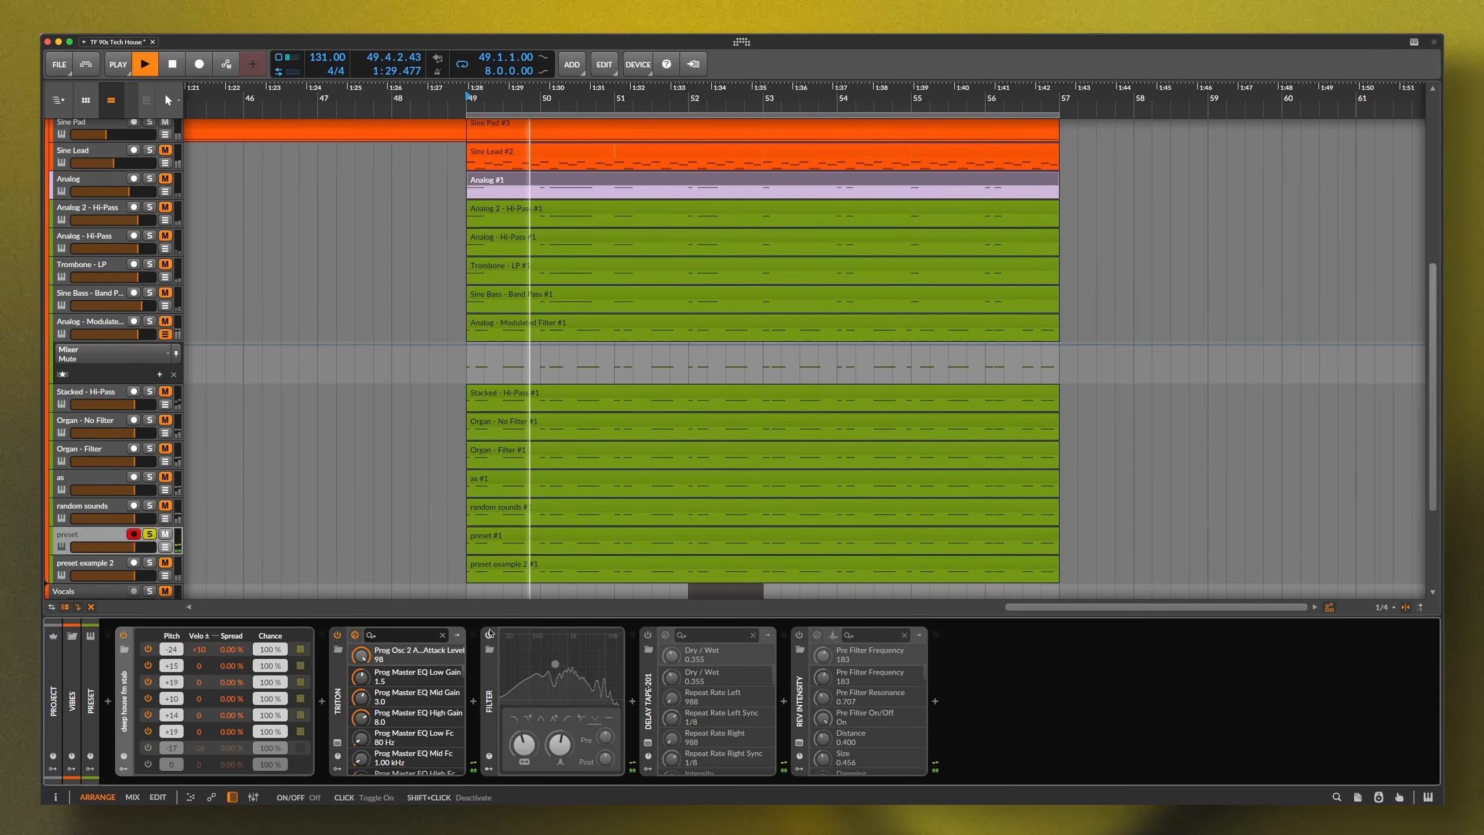
{"action": "left_click", "coordinate": [649, 635]}
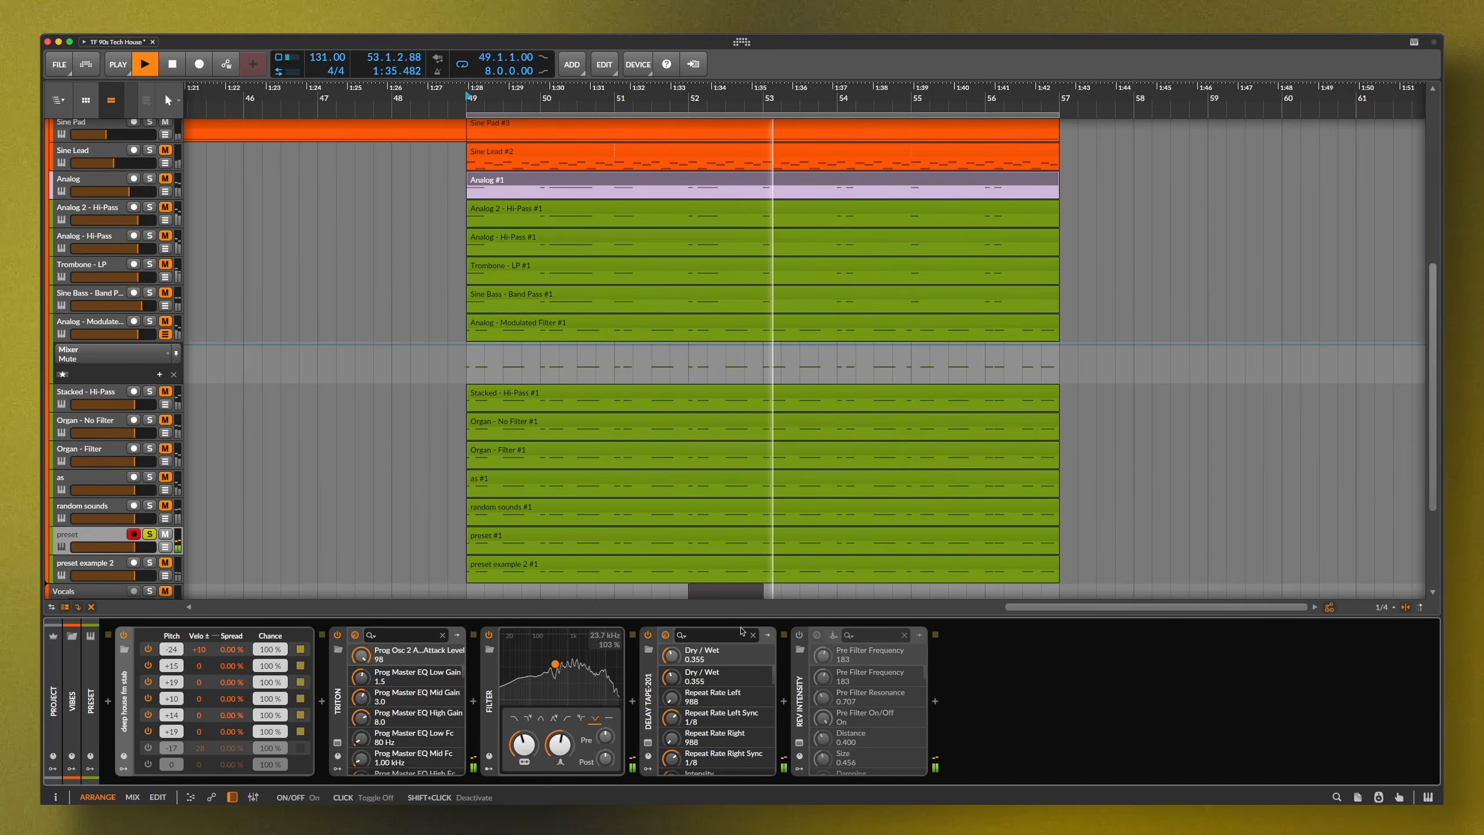
{"action": "left_click", "coordinate": [800, 635]}
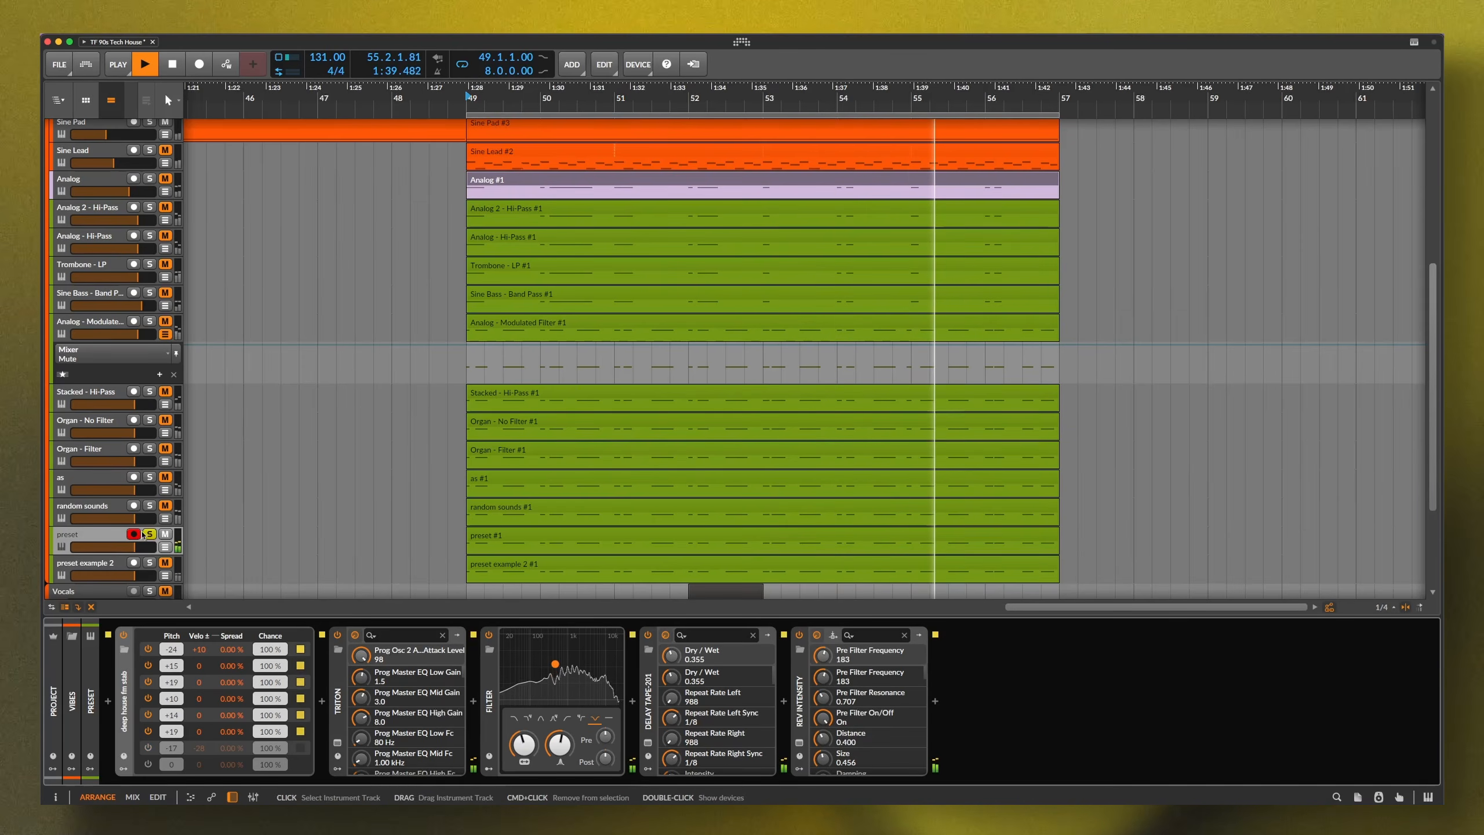
Unsolo and mute the preset track, stop playback, and open random sounds' Triton
{"action": "left_click", "coordinate": [147, 535]}
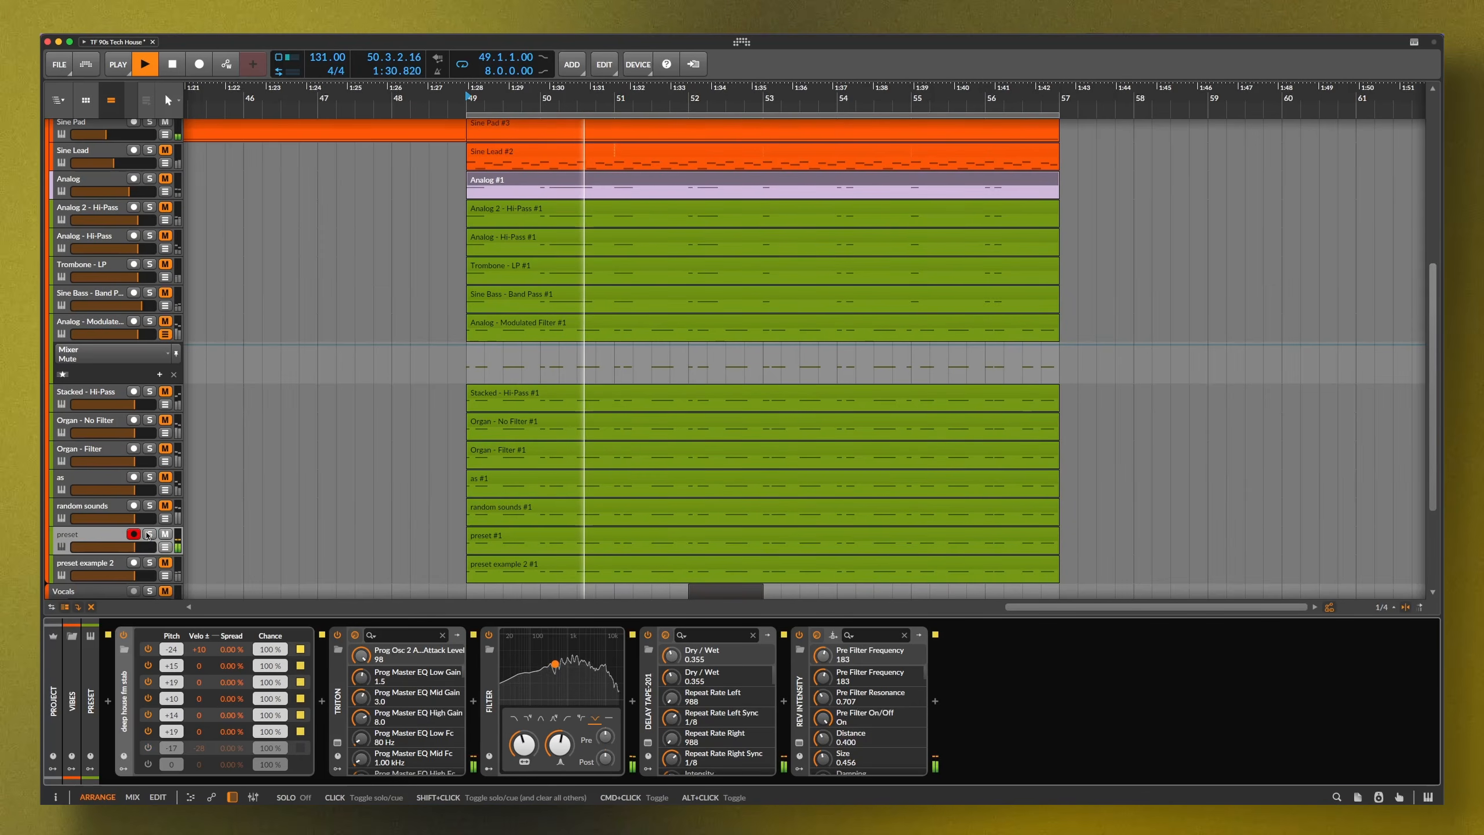
{"action": "key", "text": "space"}
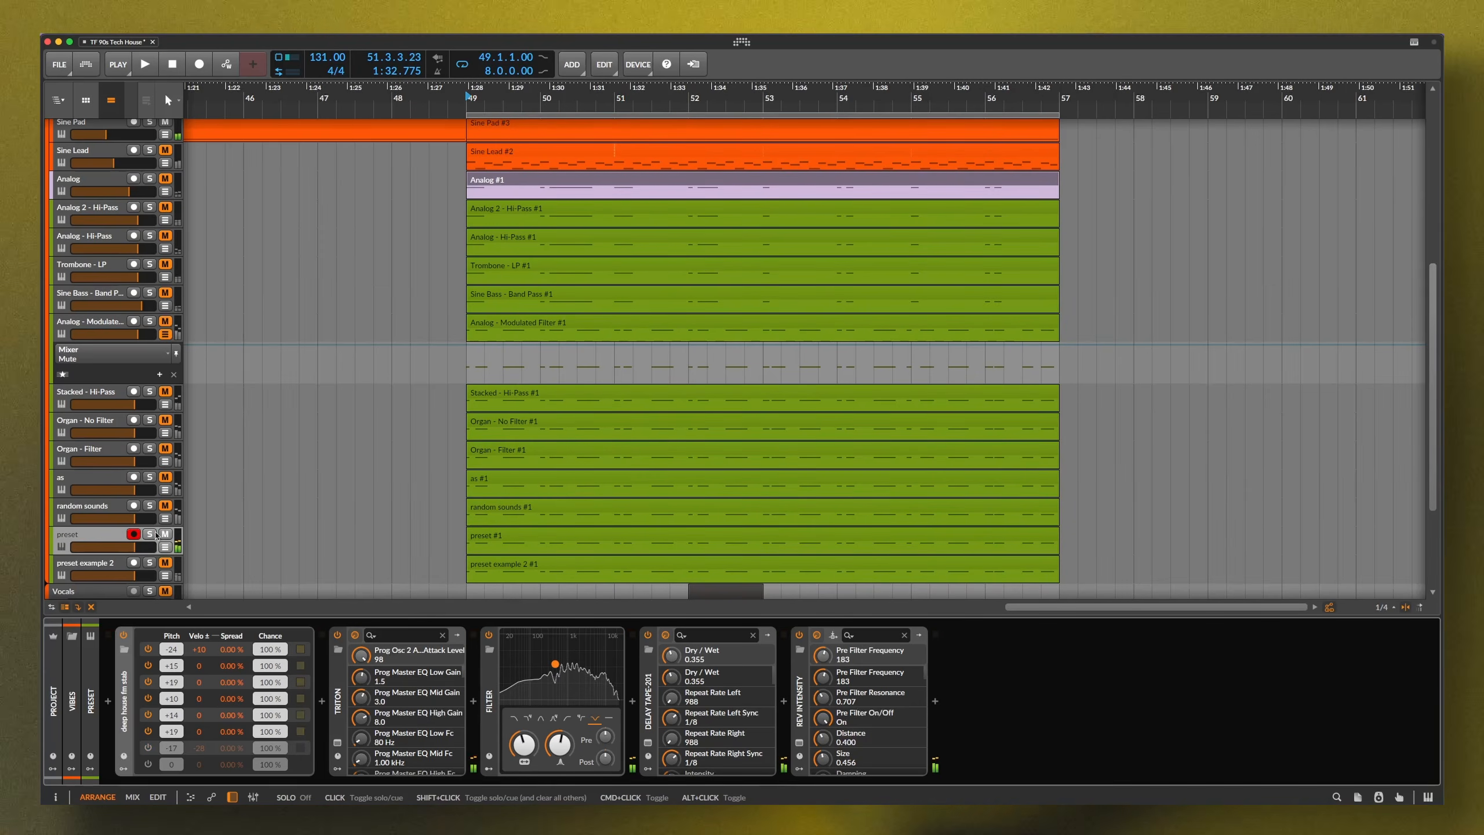
{"action": "left_click", "coordinate": [167, 537]}
{"action": "left_click", "coordinate": [108, 564]}
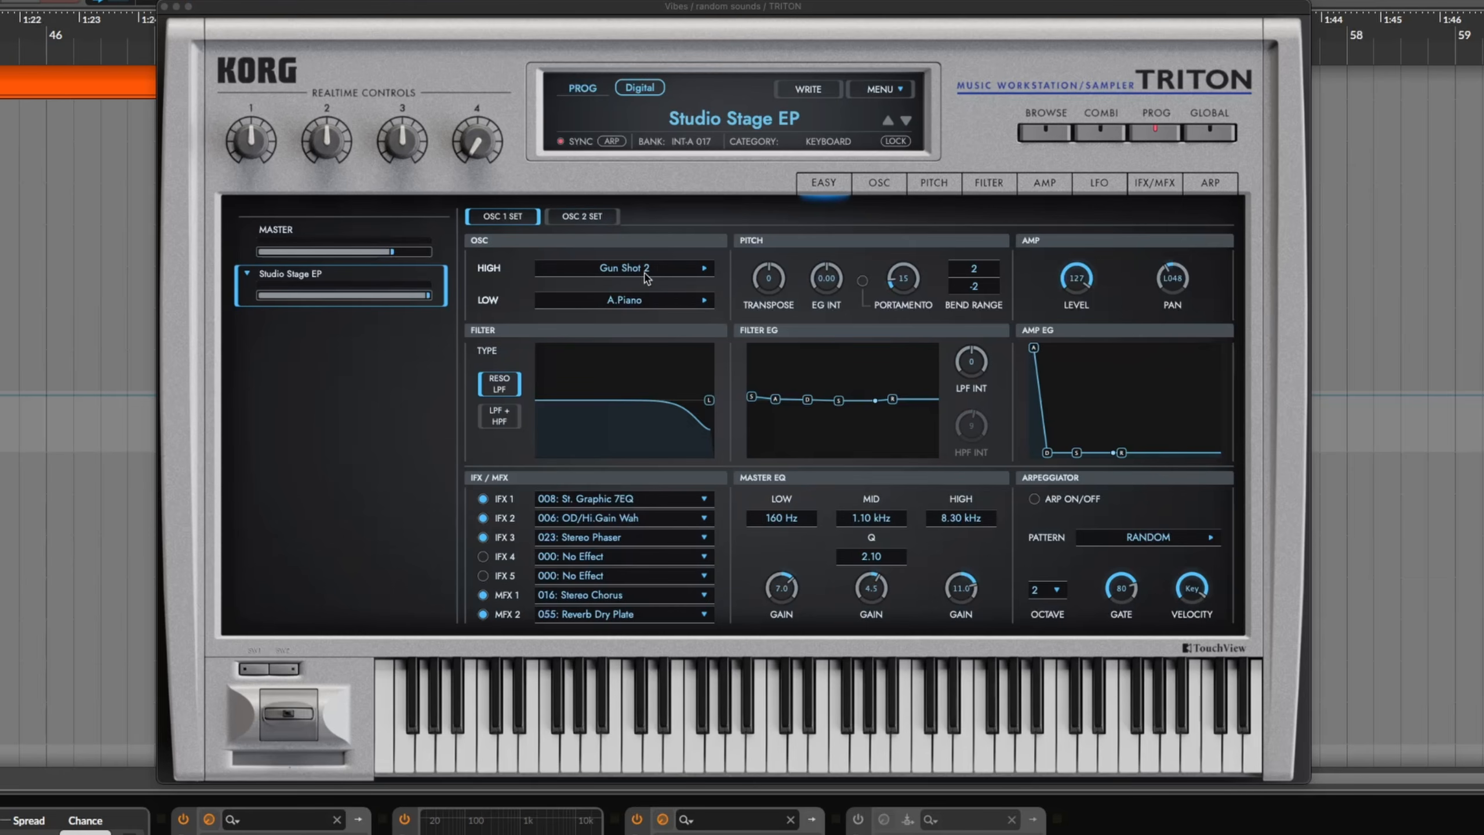
Compare Studio Stage EP's OSC 2 and OSC 1 settings on the Triton Easy page
{"action": "left_click", "coordinate": [593, 220]}
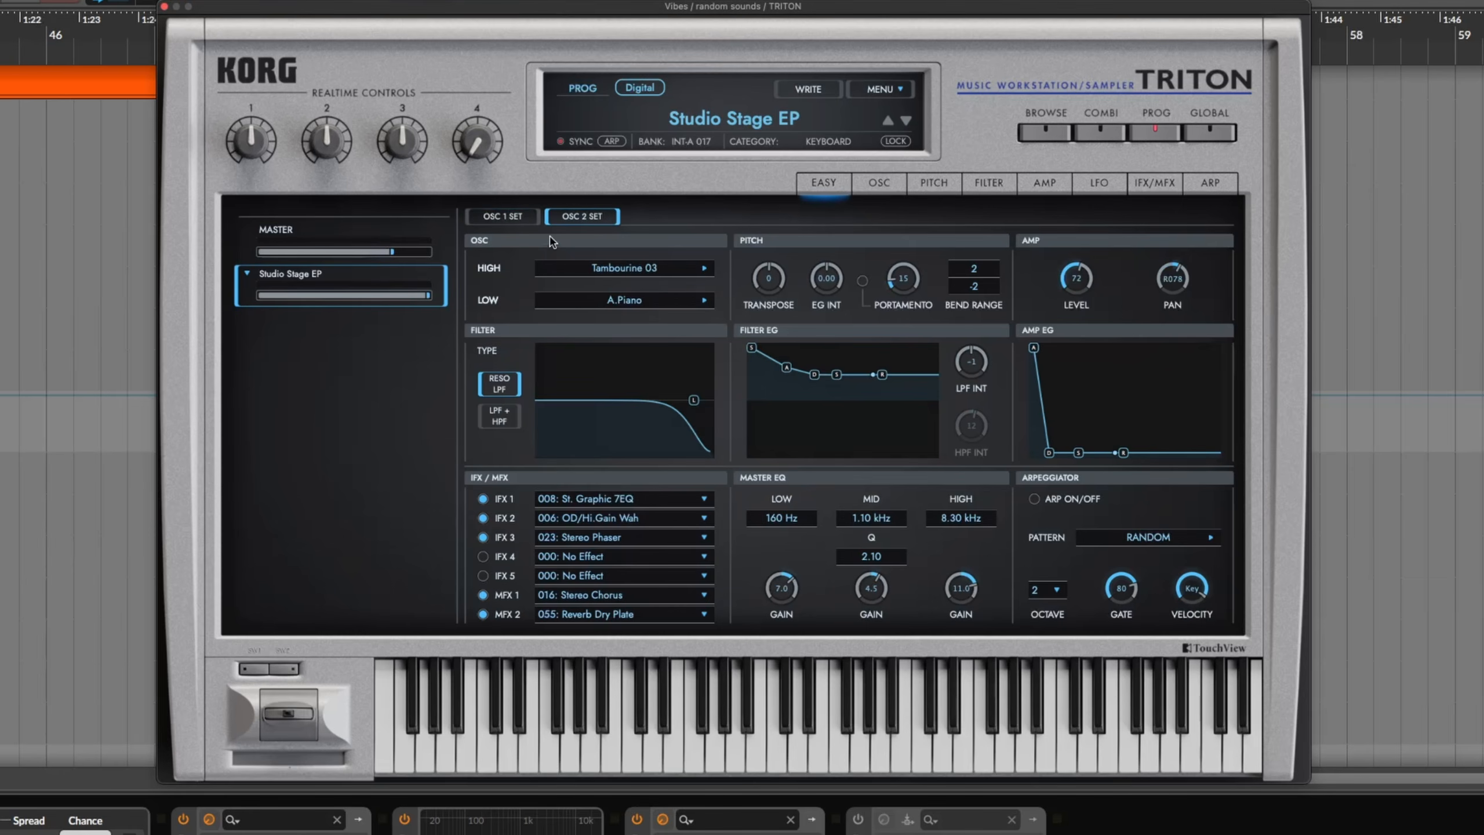
{"action": "left_click", "coordinate": [502, 218]}
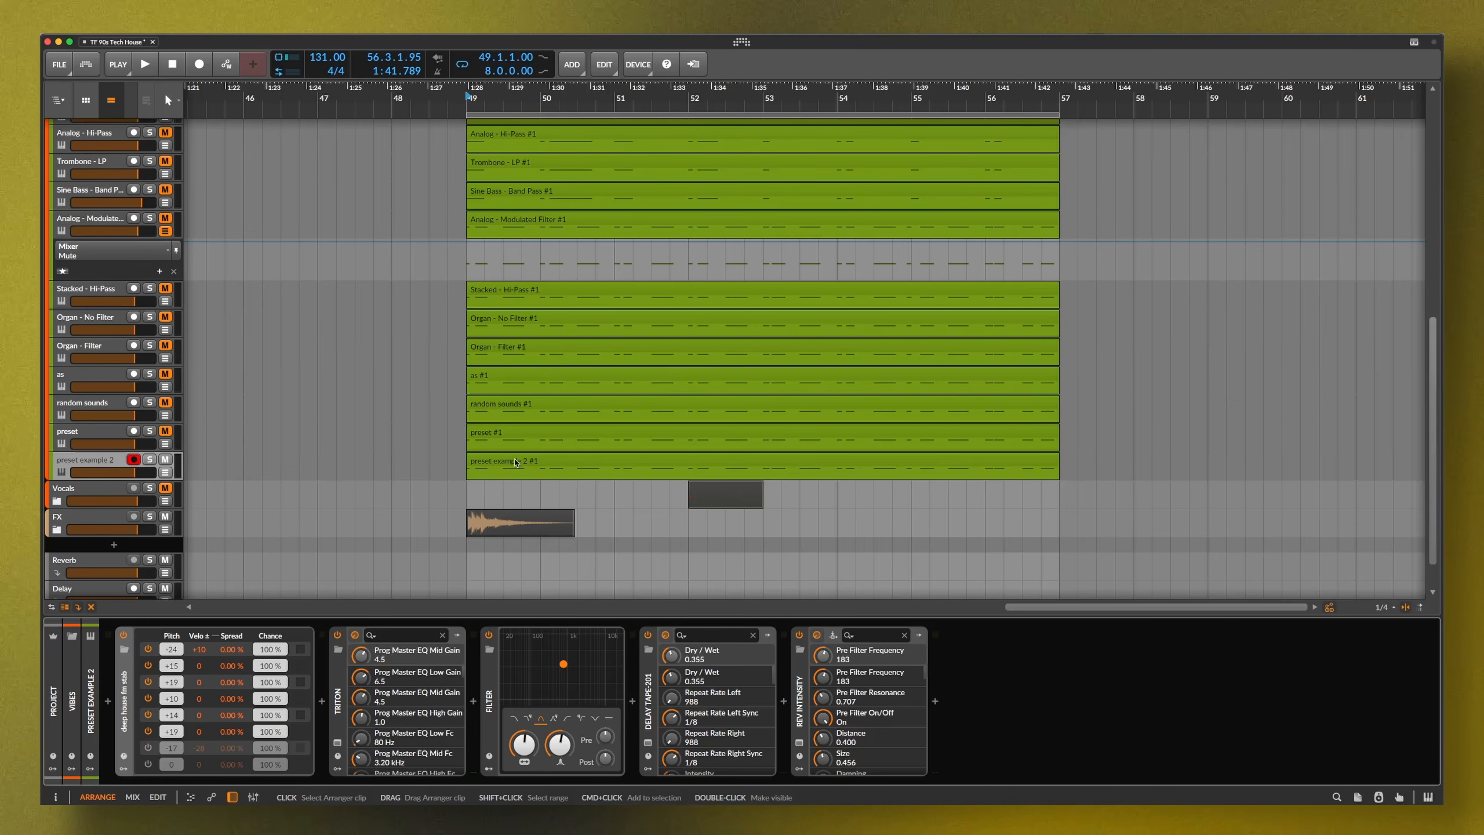
Select the preset example 2 clip, start playback and show its Triton window
{"action": "double_click", "coordinate": [516, 464]}
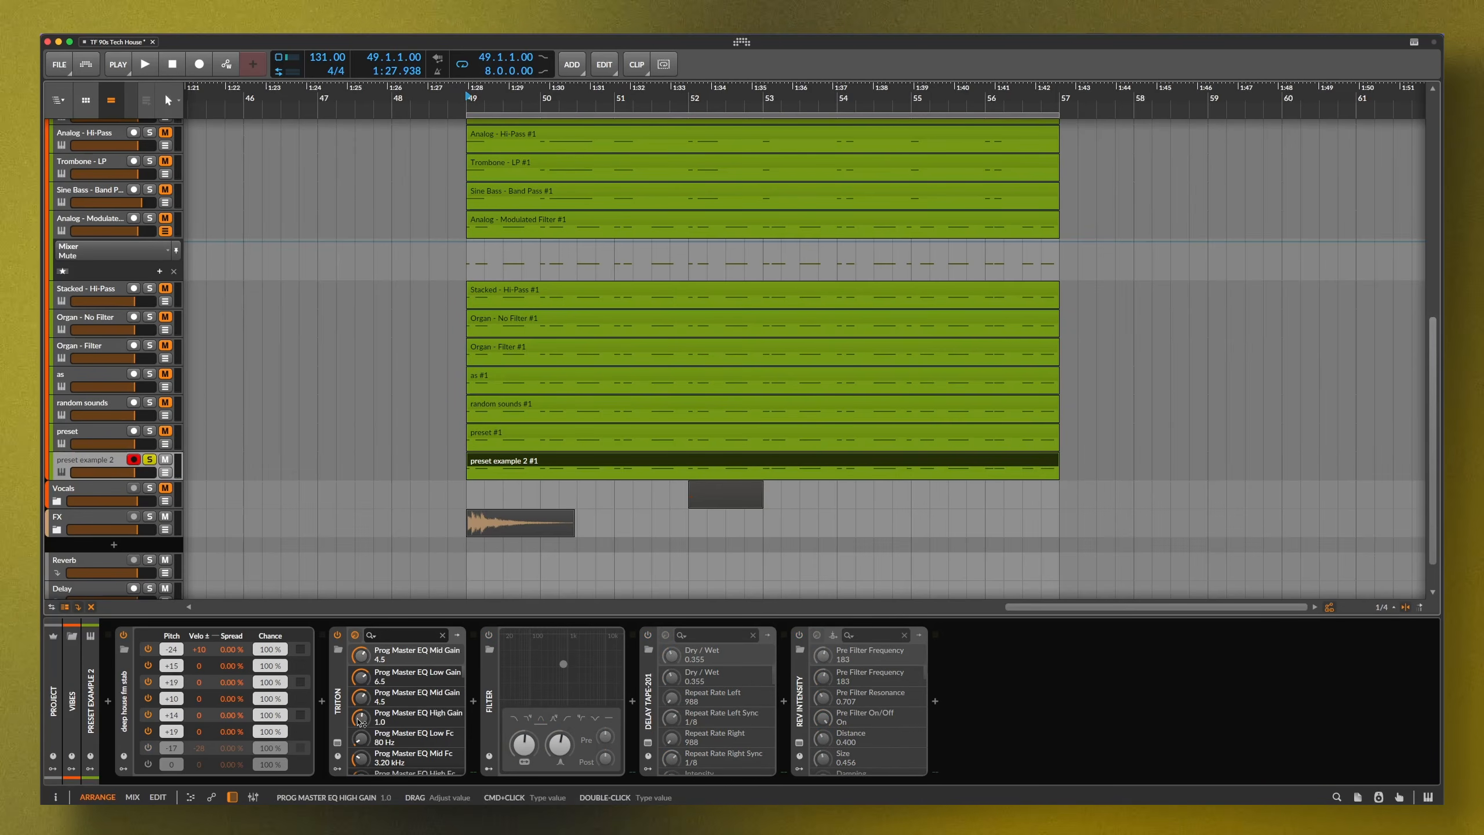
{"action": "key", "text": "space"}
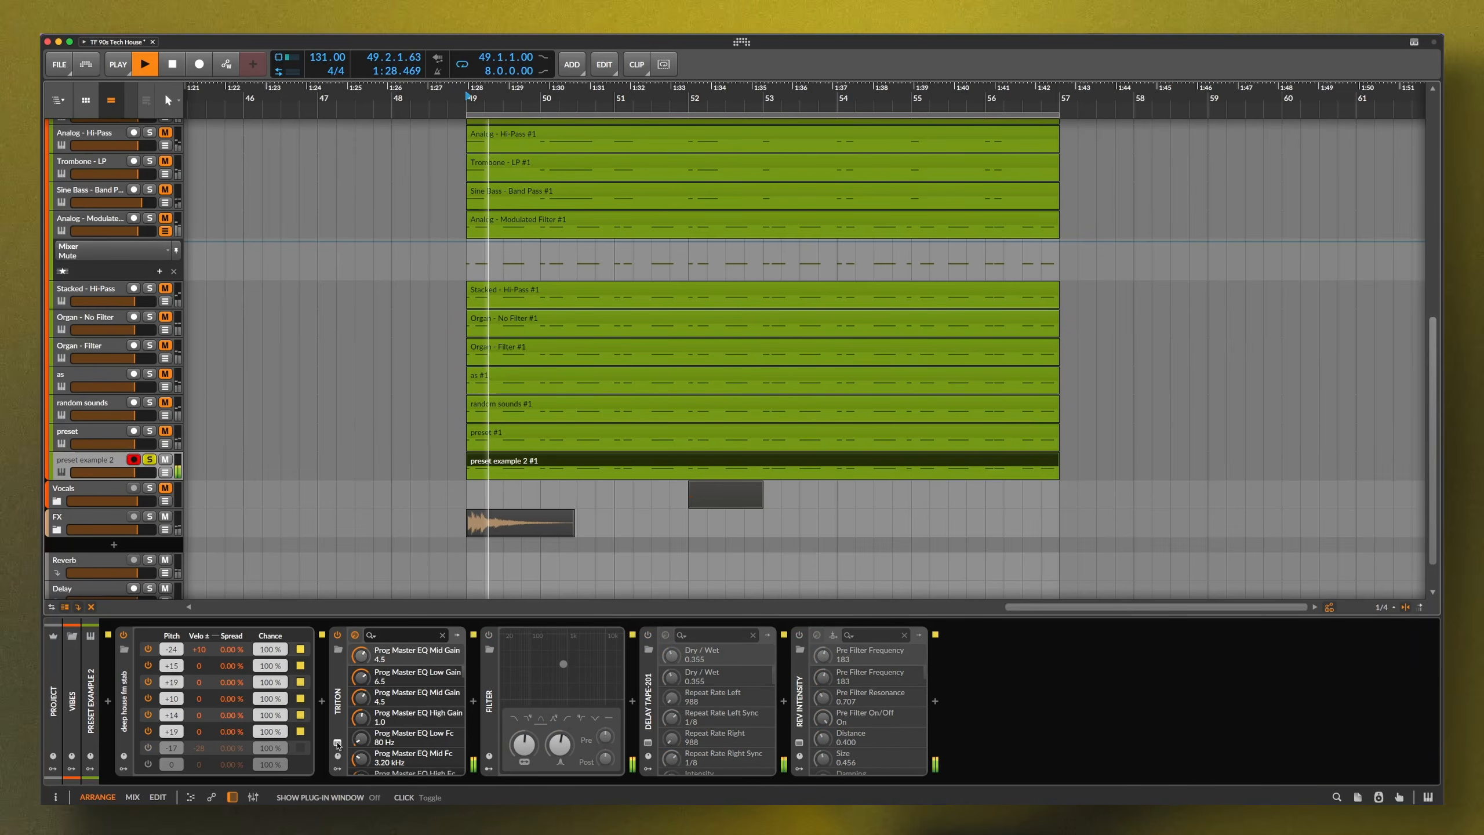
{"action": "key", "text": "super+grave"}
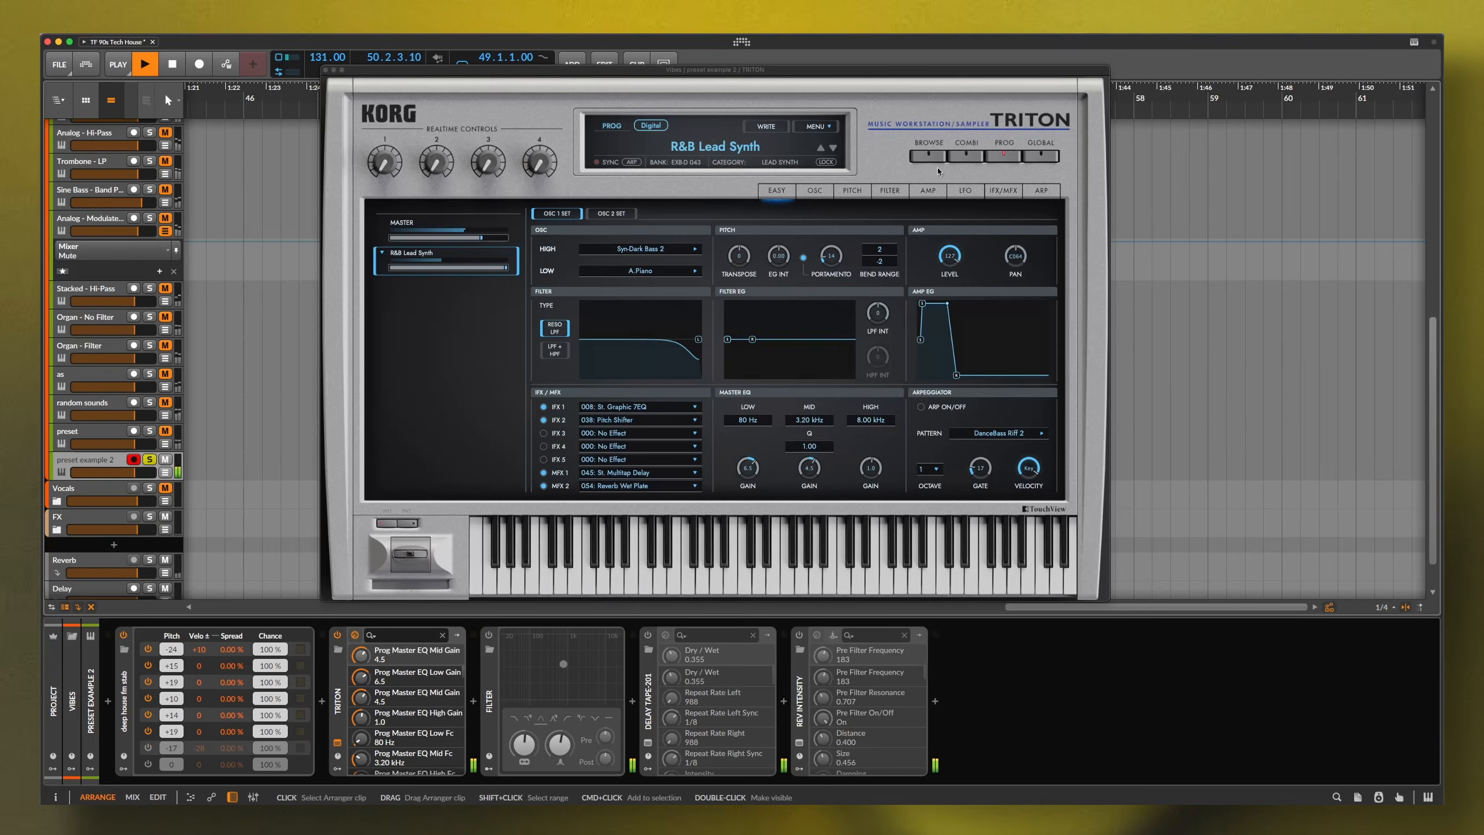
Browse BELL/MALLET programs, auditioning Mallet Clocker and Garbage Mallets, and load Orch. Marimba
{"action": "left_click", "coordinate": [928, 155]}
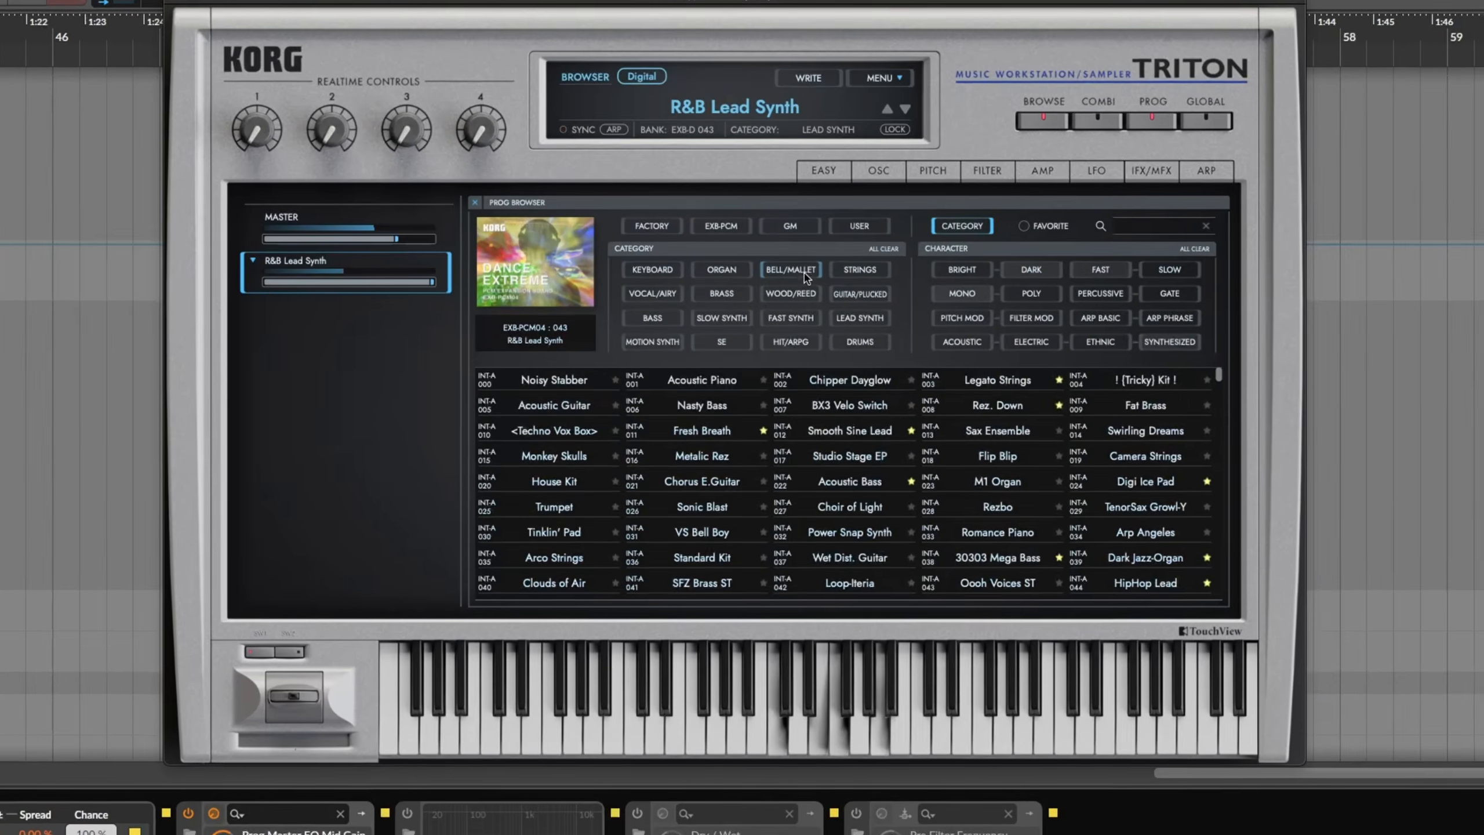
{"action": "left_click", "coordinate": [754, 259]}
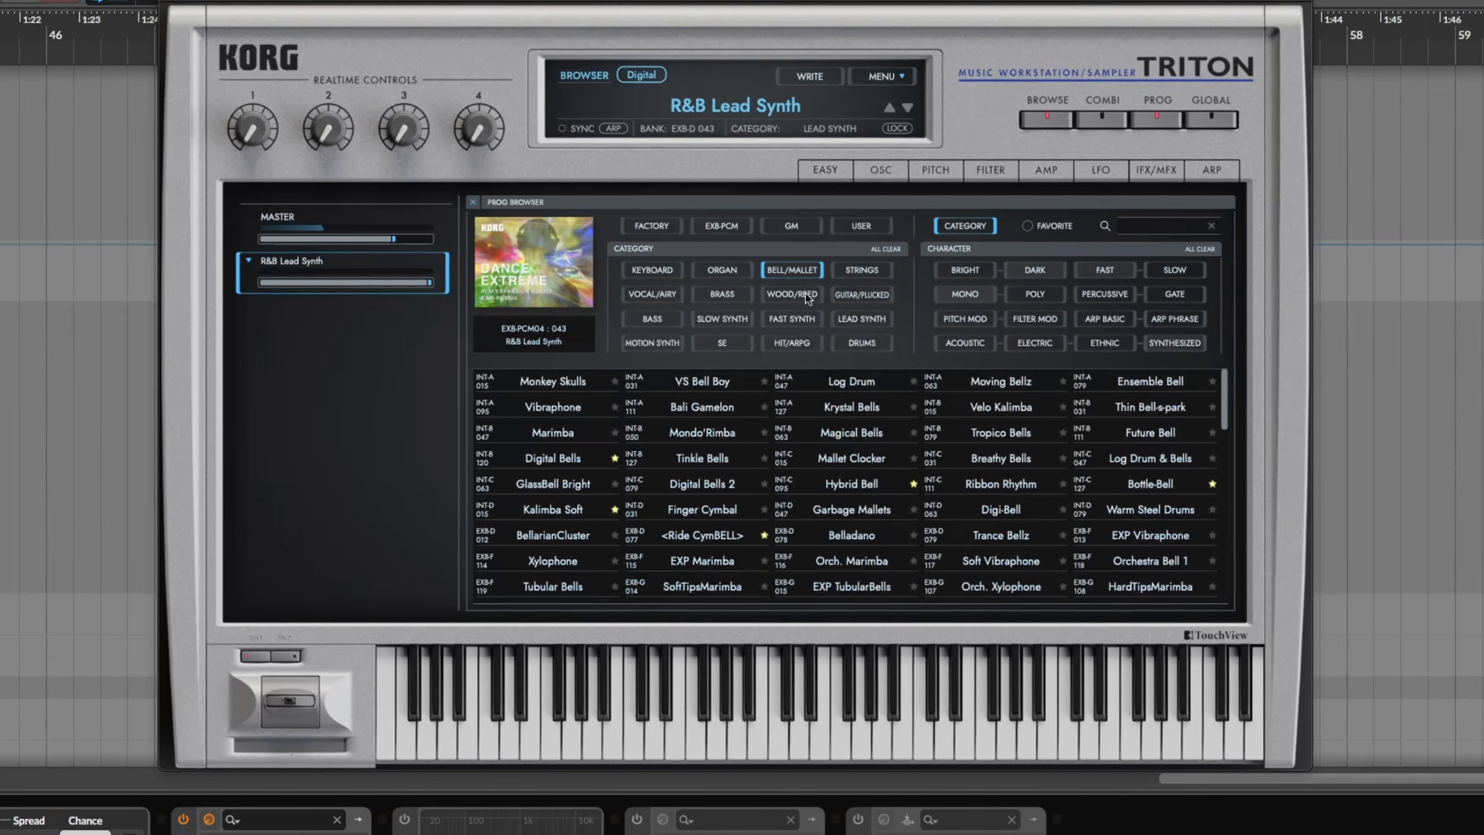
{"action": "left_click", "coordinate": [846, 462]}
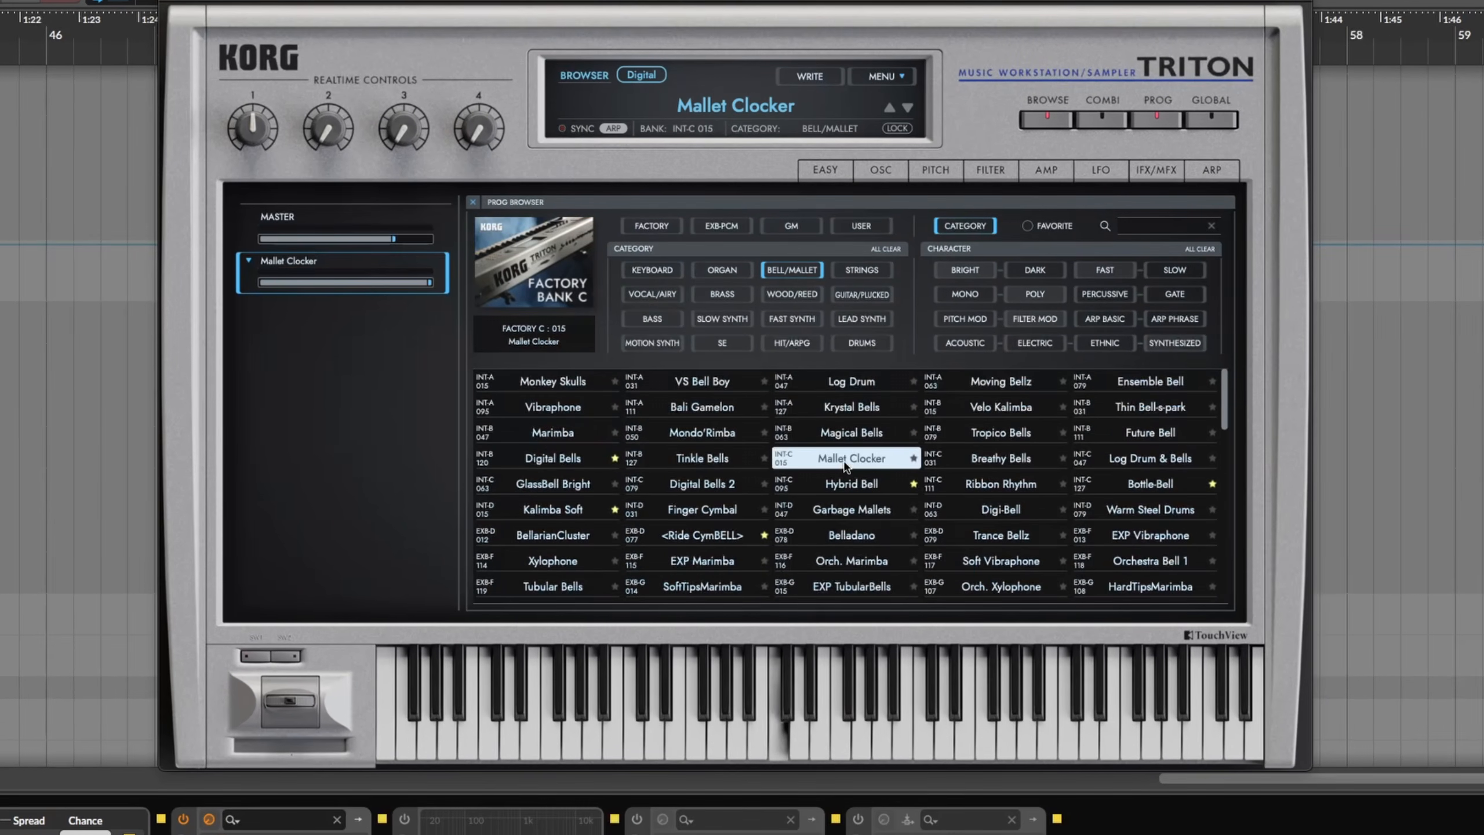
{"action": "left_click", "coordinate": [851, 515]}
{"action": "left_click", "coordinate": [853, 563]}
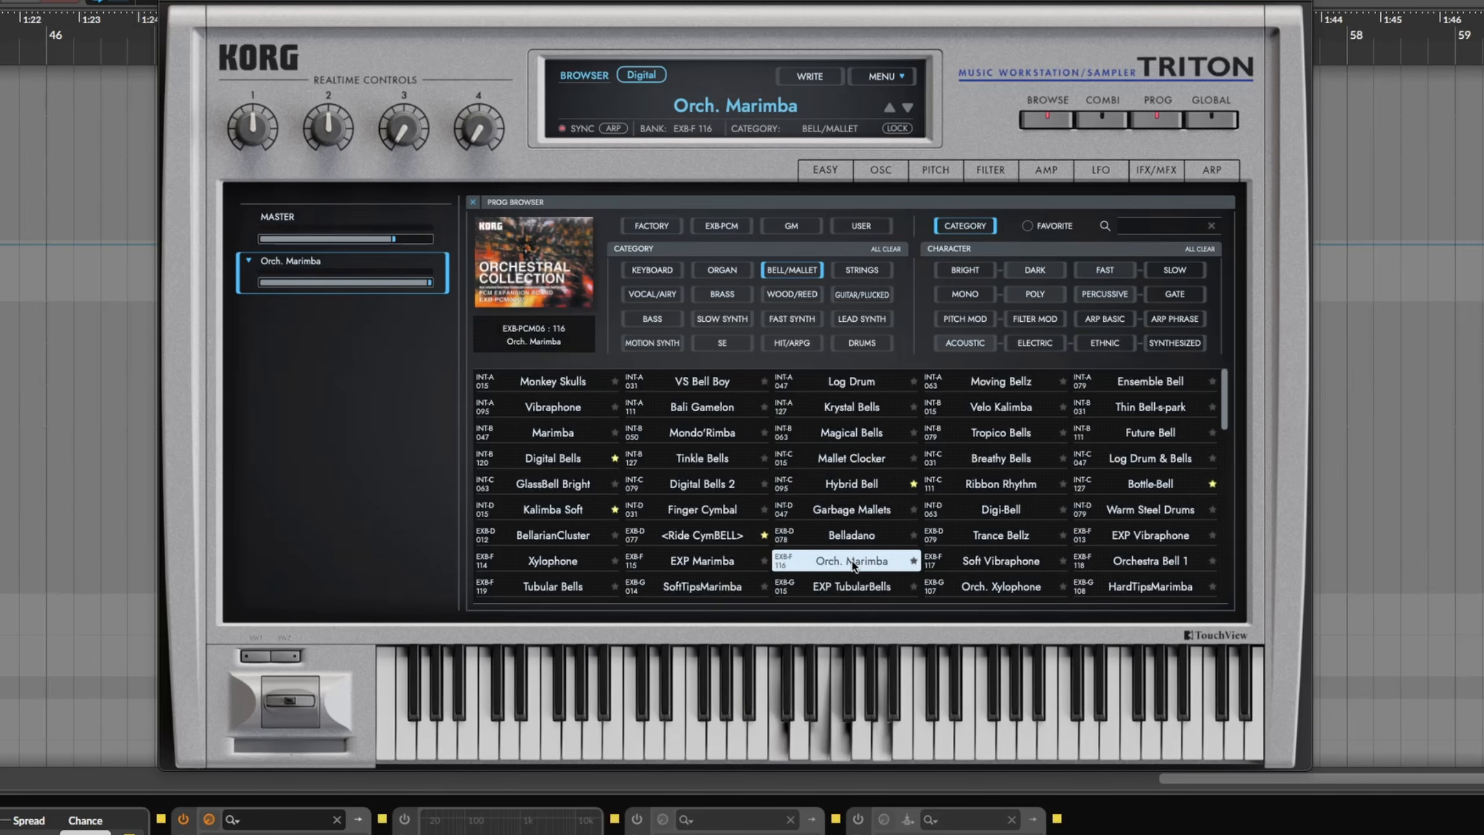
{"action": "double_click", "coordinate": [853, 563]}
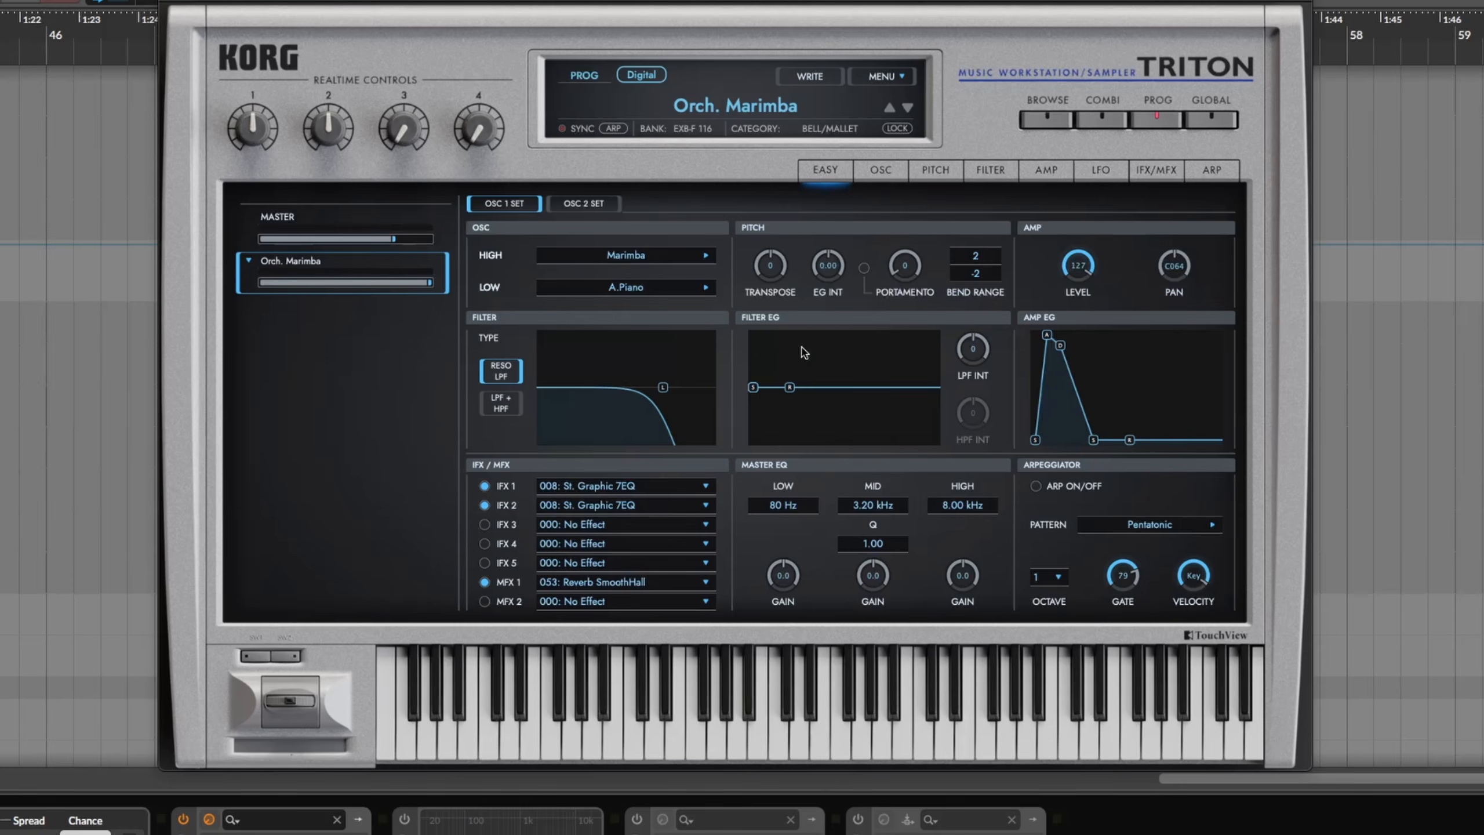
Shorten the Orch. Marimba's AMP EG decay handles and power the Filter device back on
{"action": "left_click_drag", "start_coordinate": [1047, 340], "coordinate": [1050, 368]}
{"action": "left_click_drag", "start_coordinate": [1046, 462], "coordinate": [1047, 461]}
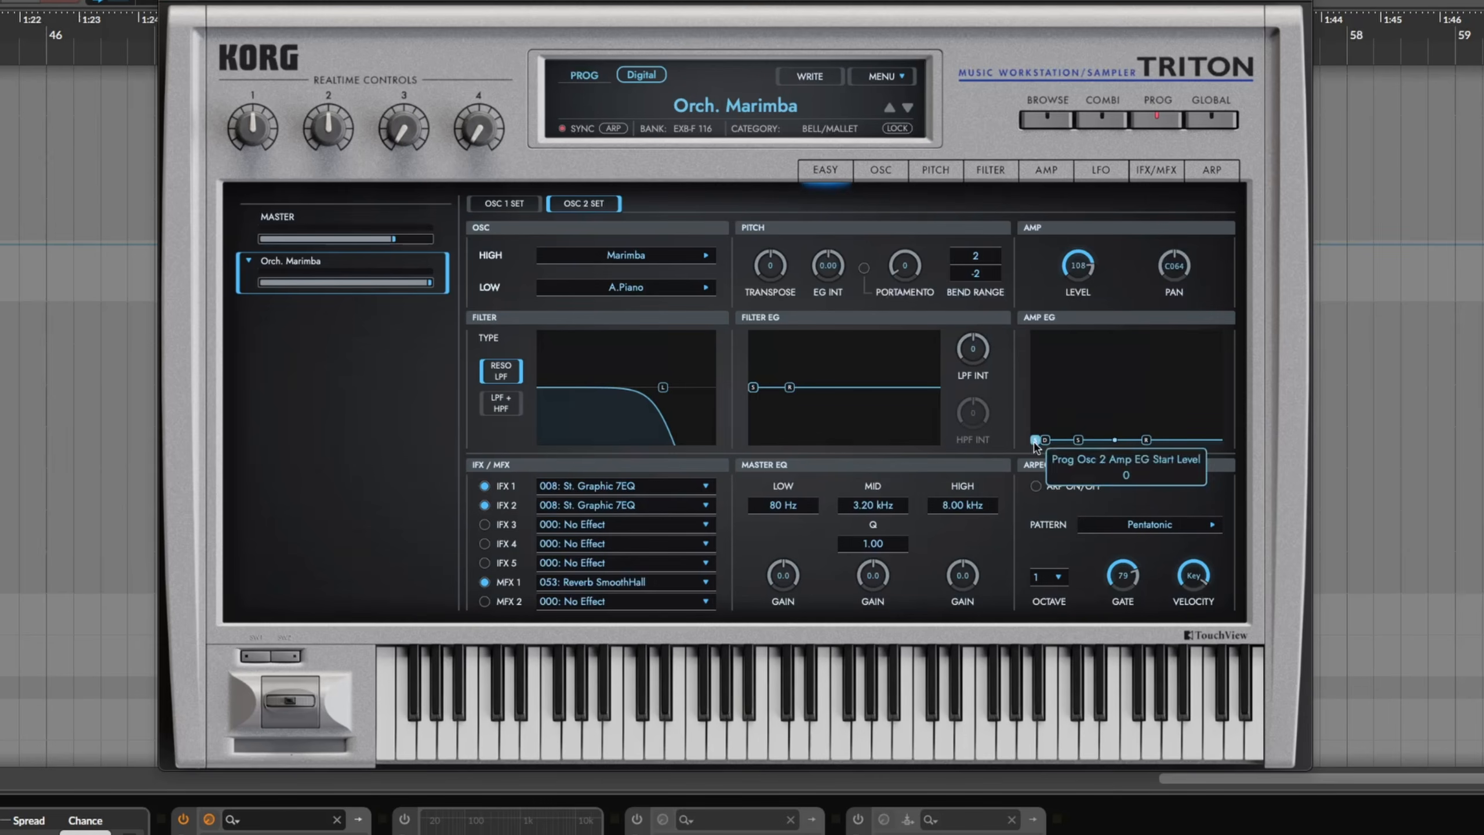
{"action": "left_click_drag", "start_coordinate": [1046, 448], "coordinate": [1053, 450]}
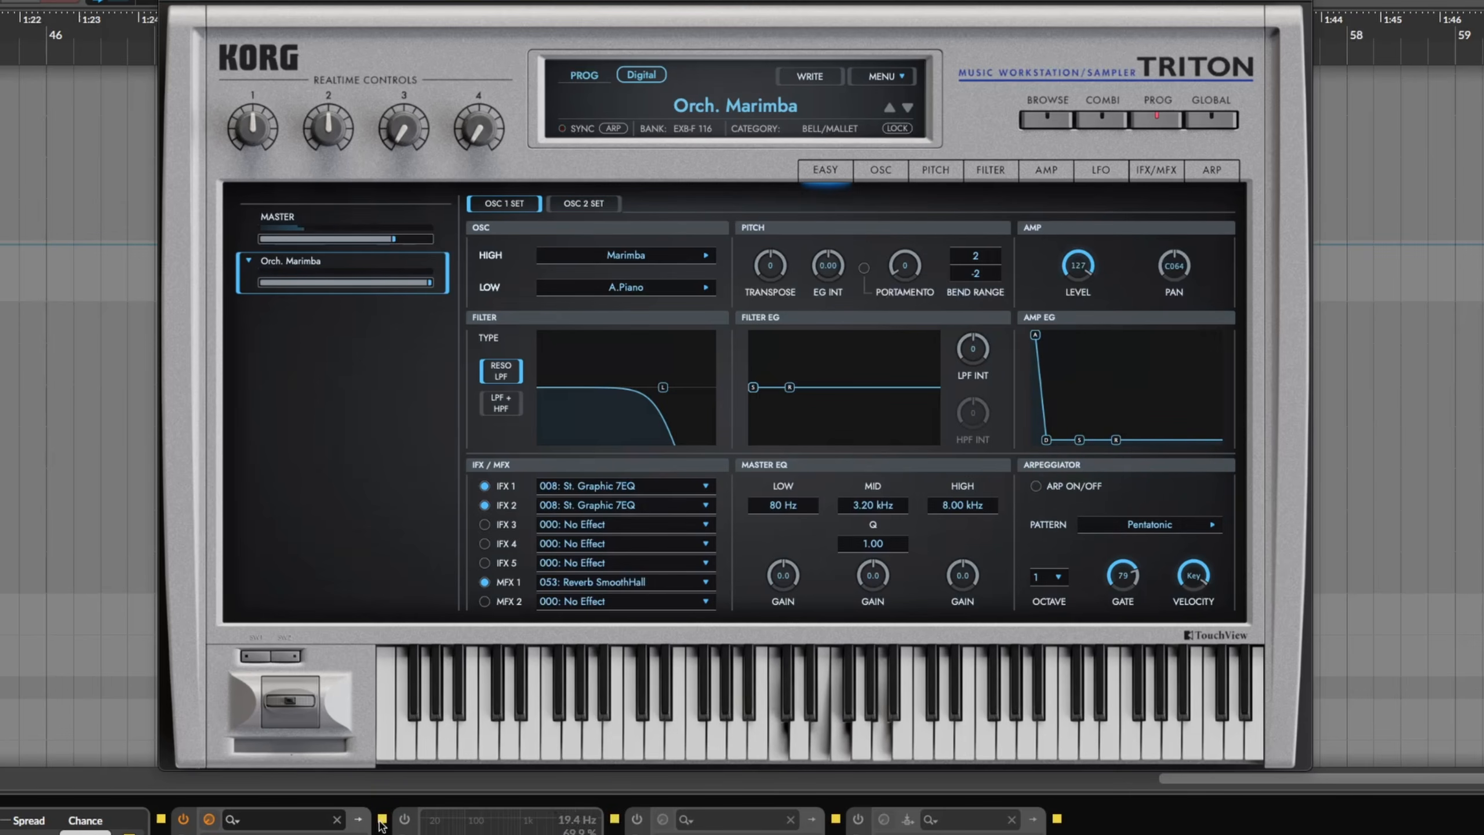
{"action": "left_click", "coordinate": [403, 820]}
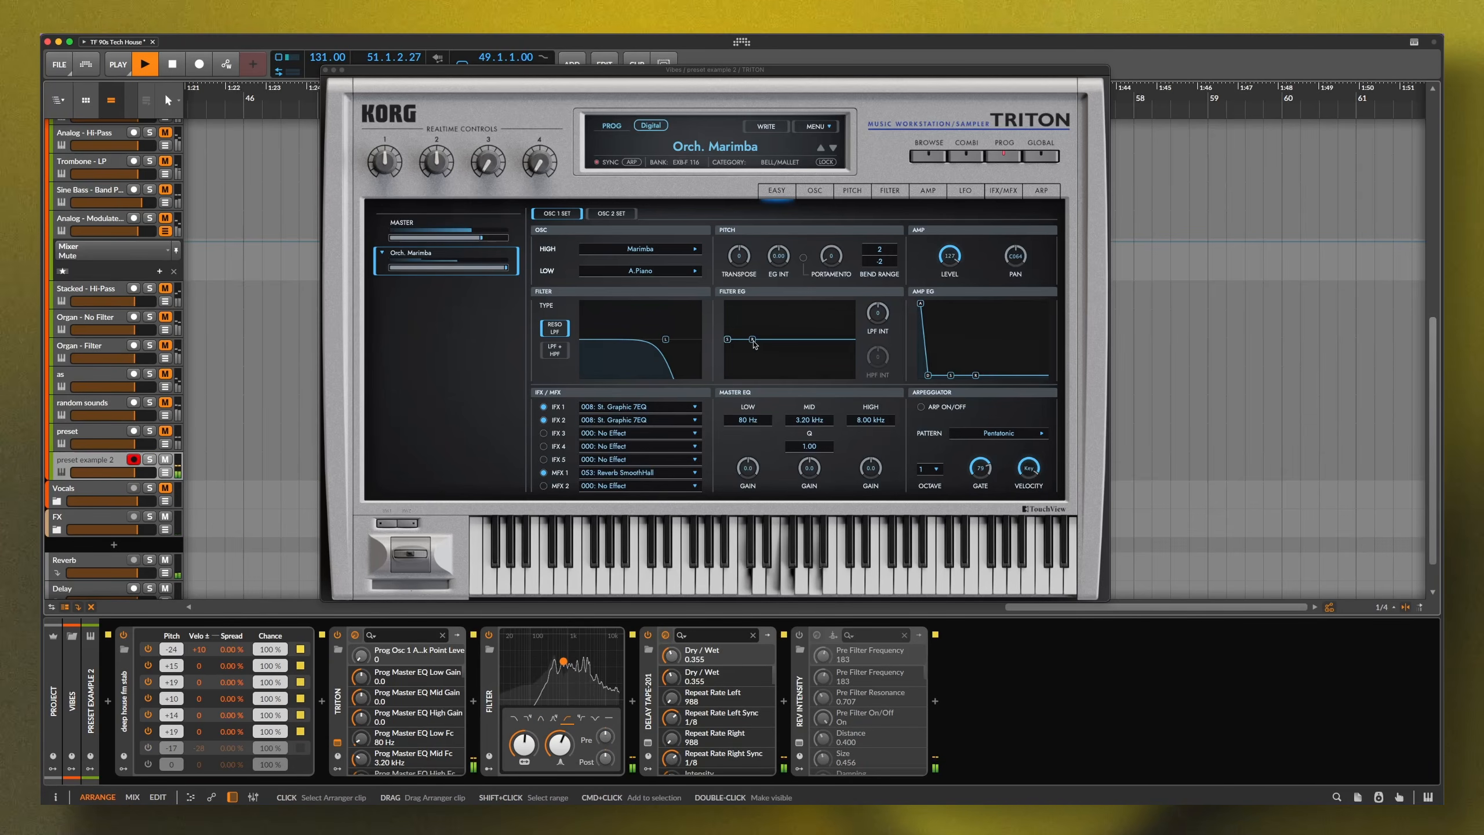
Browse the Triton's ORGAN programs and load "Flauto" Pipes in place of the marimba
{"action": "left_click", "coordinate": [929, 154]}
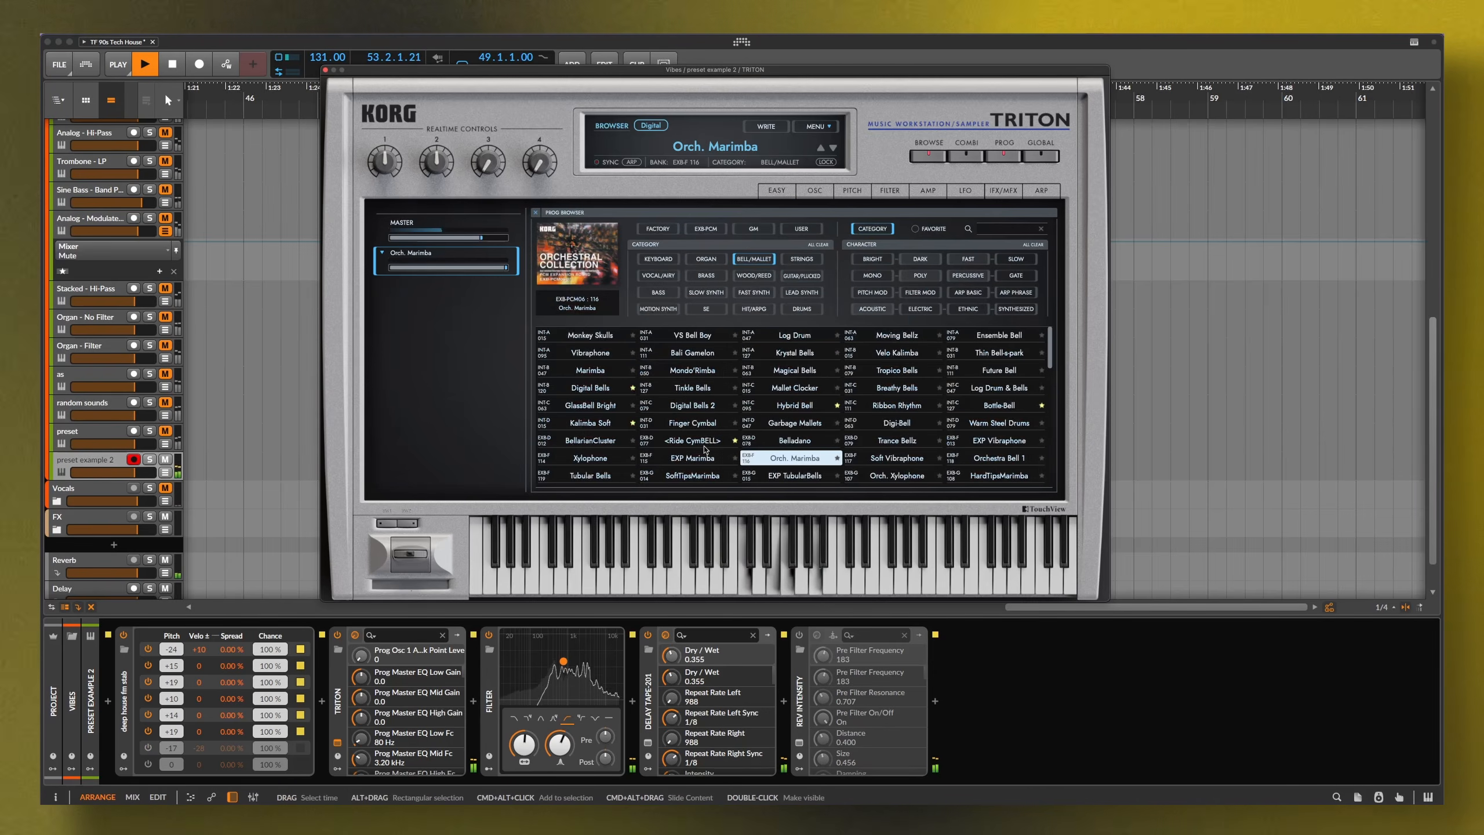
{"action": "left_click", "coordinate": [692, 461]}
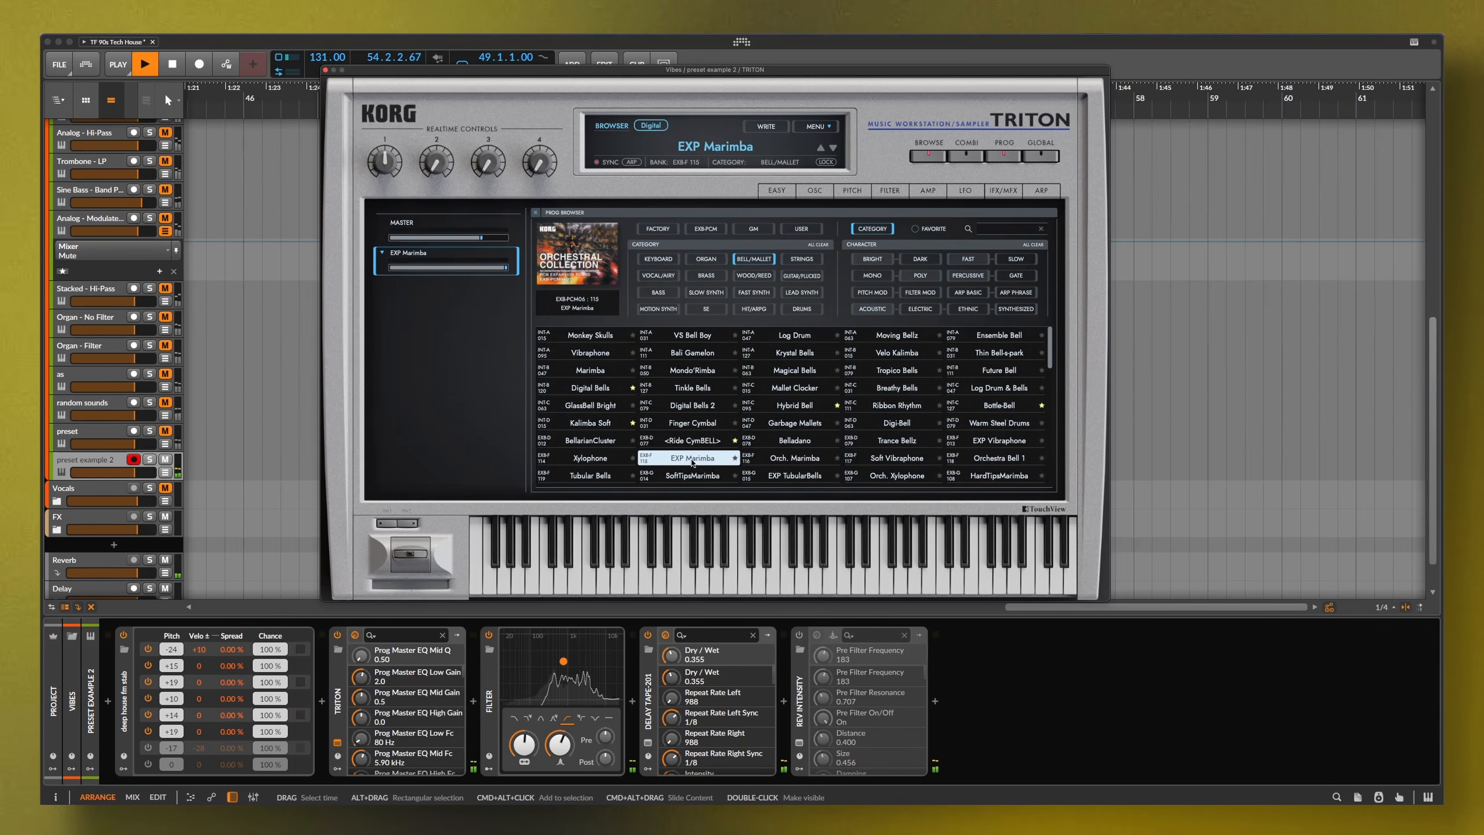
{"action": "left_click", "coordinate": [706, 258]}
{"action": "left_click", "coordinate": [692, 405]}
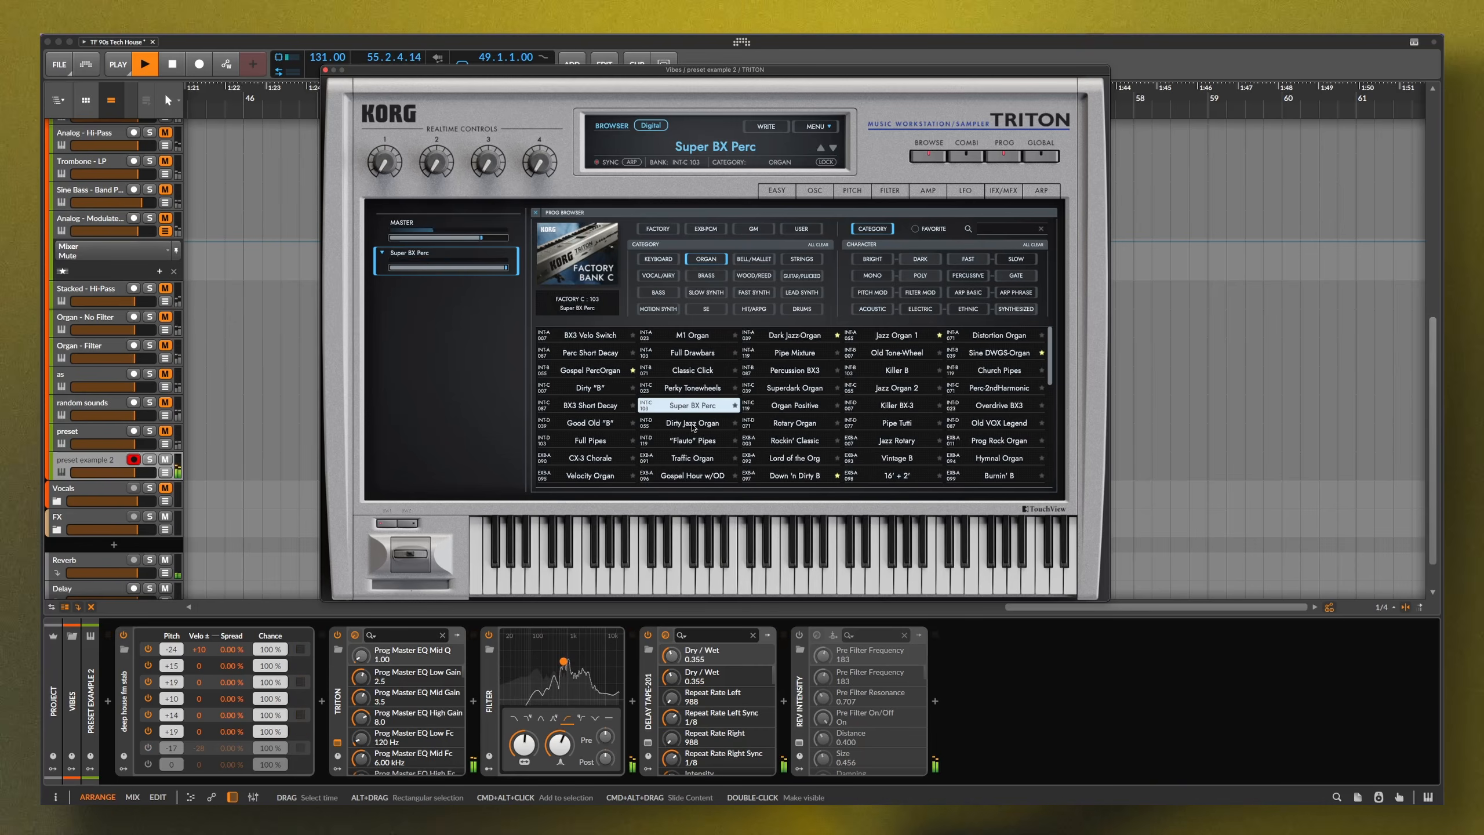
{"action": "left_click", "coordinate": [692, 422]}
{"action": "left_click", "coordinate": [691, 440]}
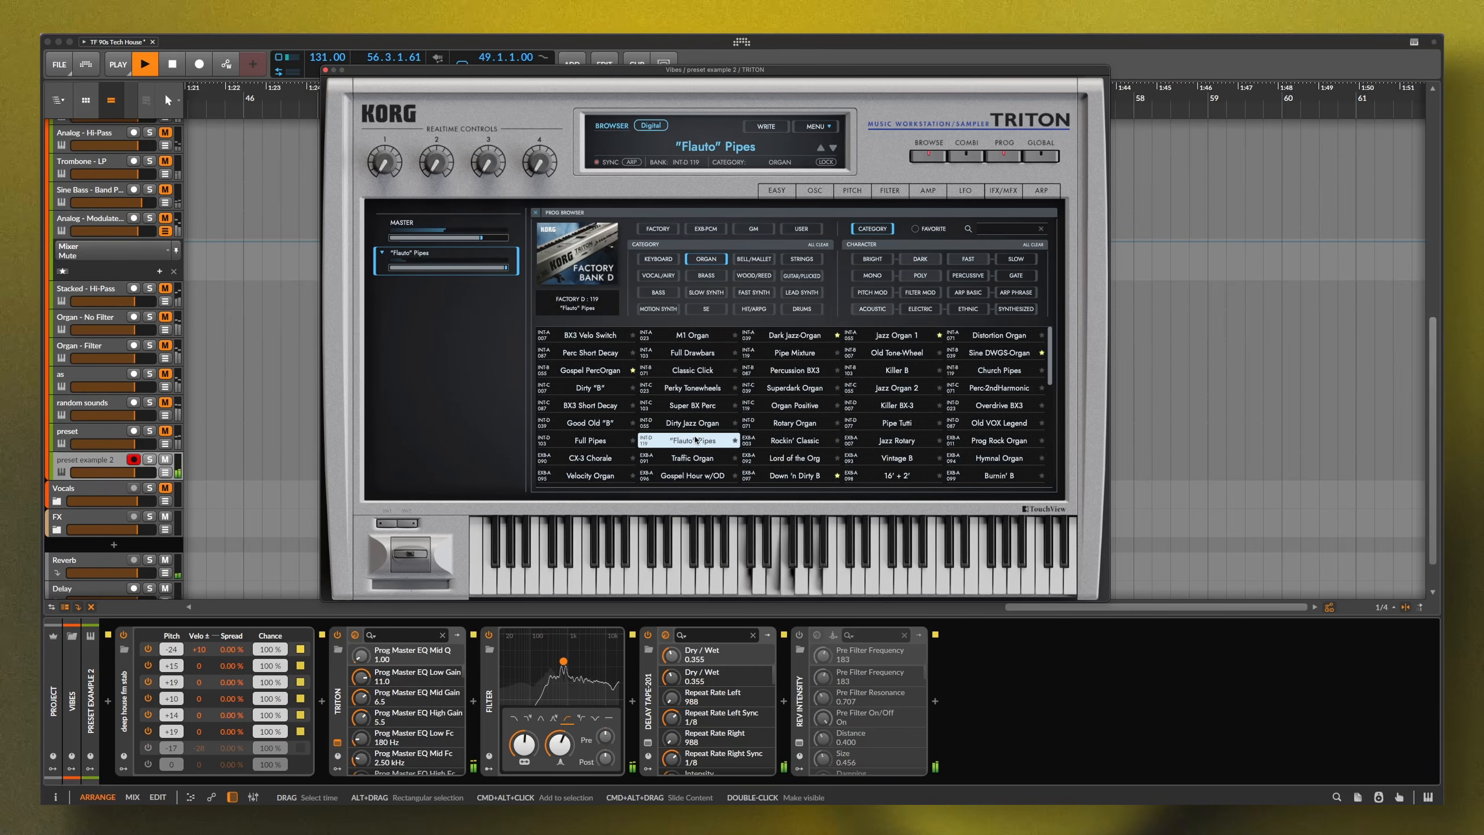
{"action": "double_click", "coordinate": [693, 440]}
Reshape the AMP EG on the Easy page, bringing slope time and sustain level to 0
{"action": "left_click", "coordinate": [952, 375]}
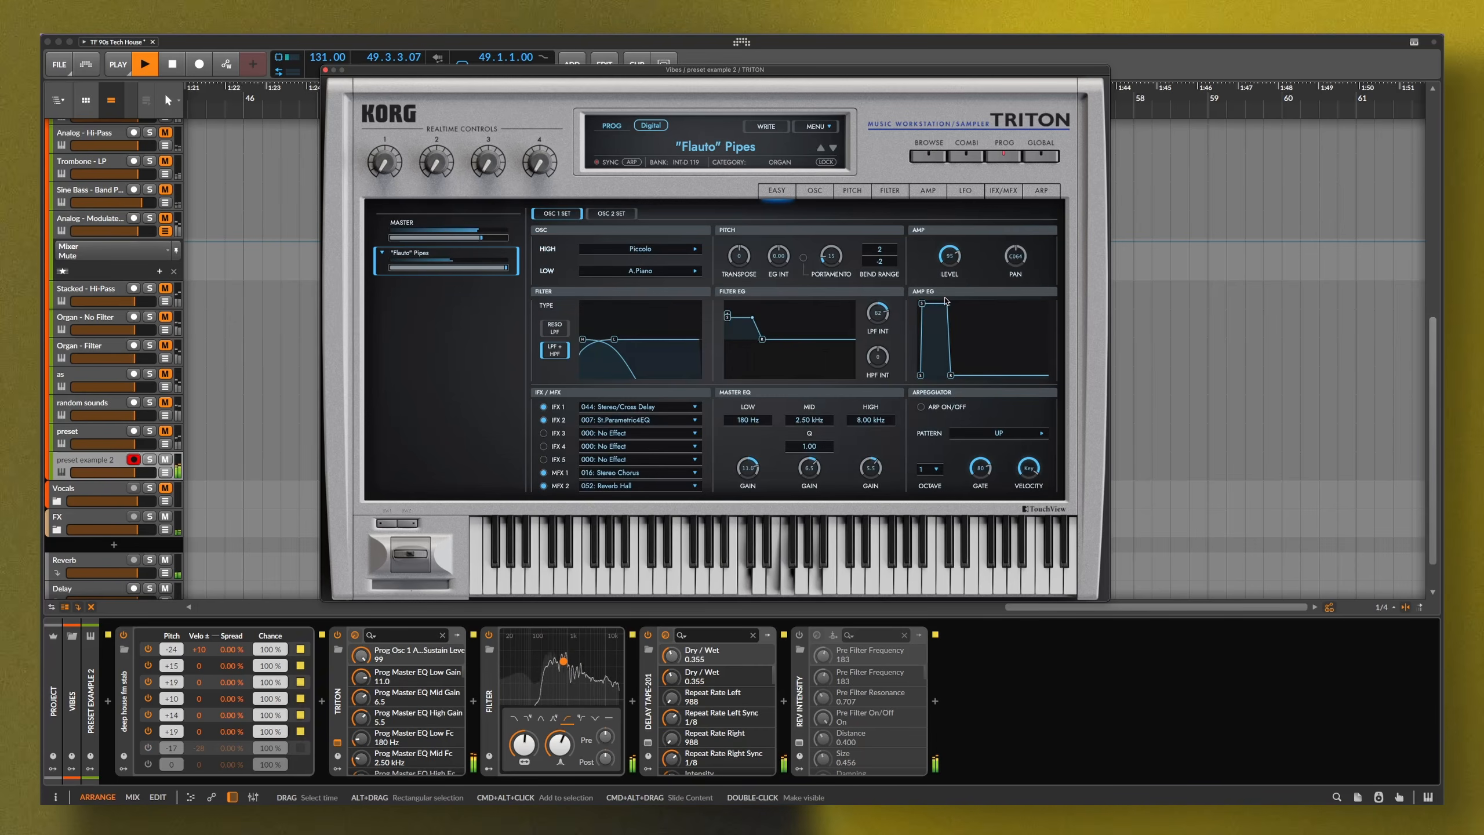
{"action": "left_click_drag", "start_coordinate": [952, 375], "coordinate": [962, 376]}
{"action": "left_click_drag", "start_coordinate": [922, 304], "coordinate": [939, 374]}
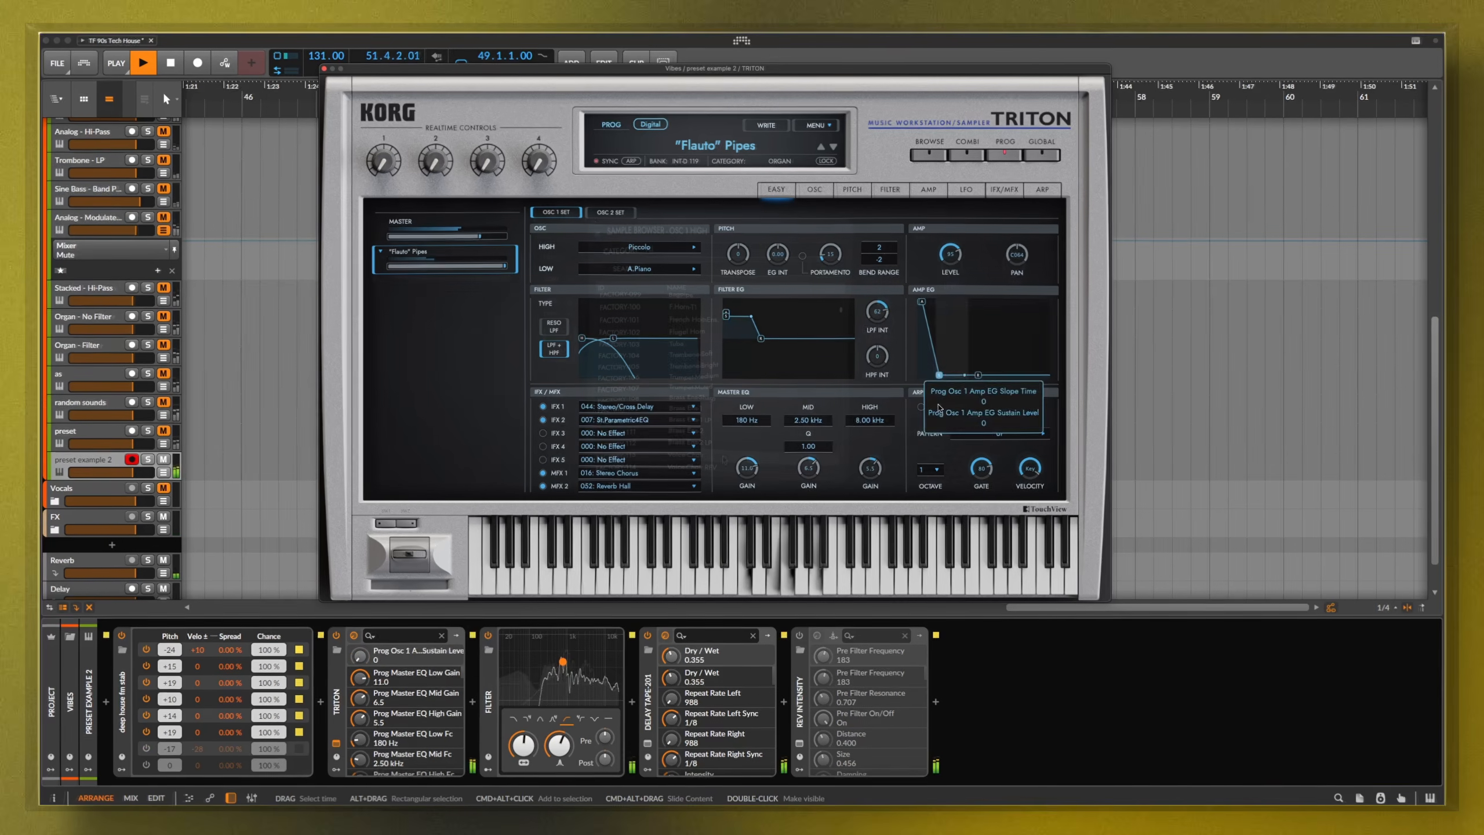